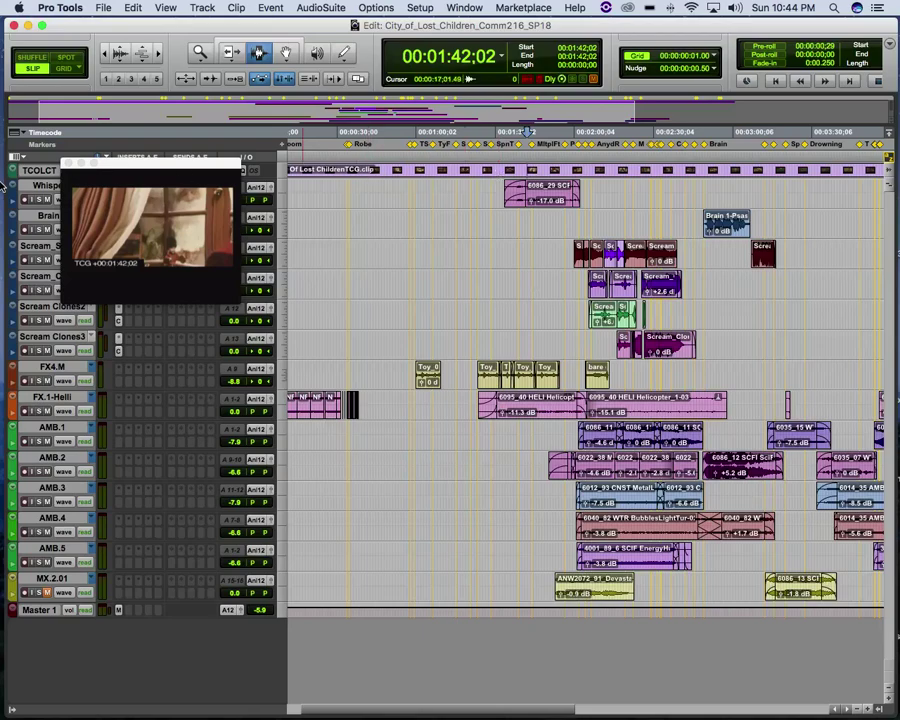
Step: Enlarge the video window for viewing, place it over the upper track controls, and close the Task Manager
left_click_drag(160, 171, 197, 47)
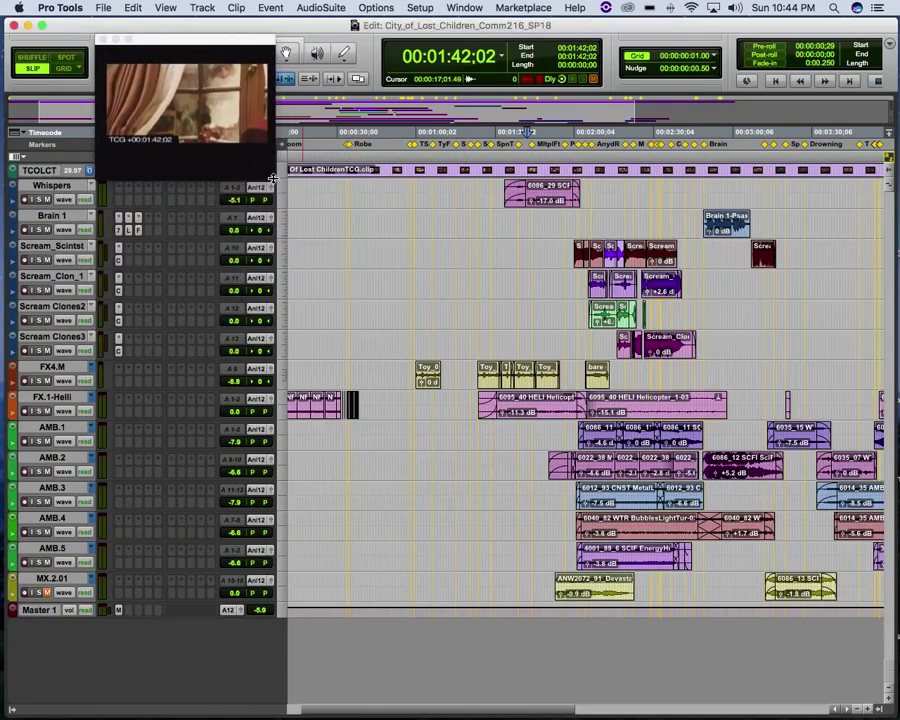
left_click_drag(270, 176, 294, 193)
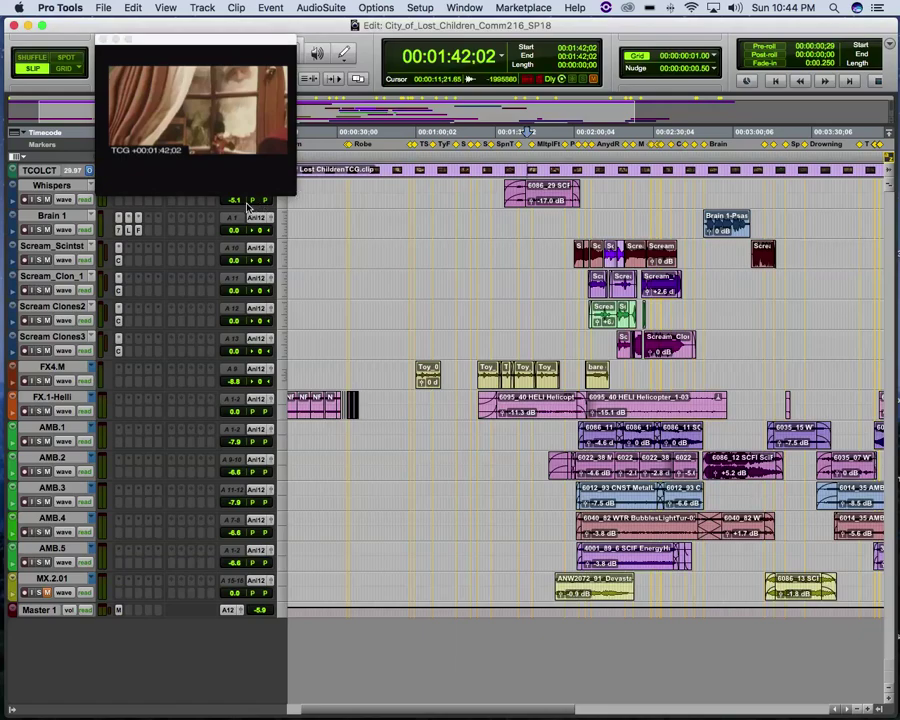
left_click_drag(218, 48, 239, 32)
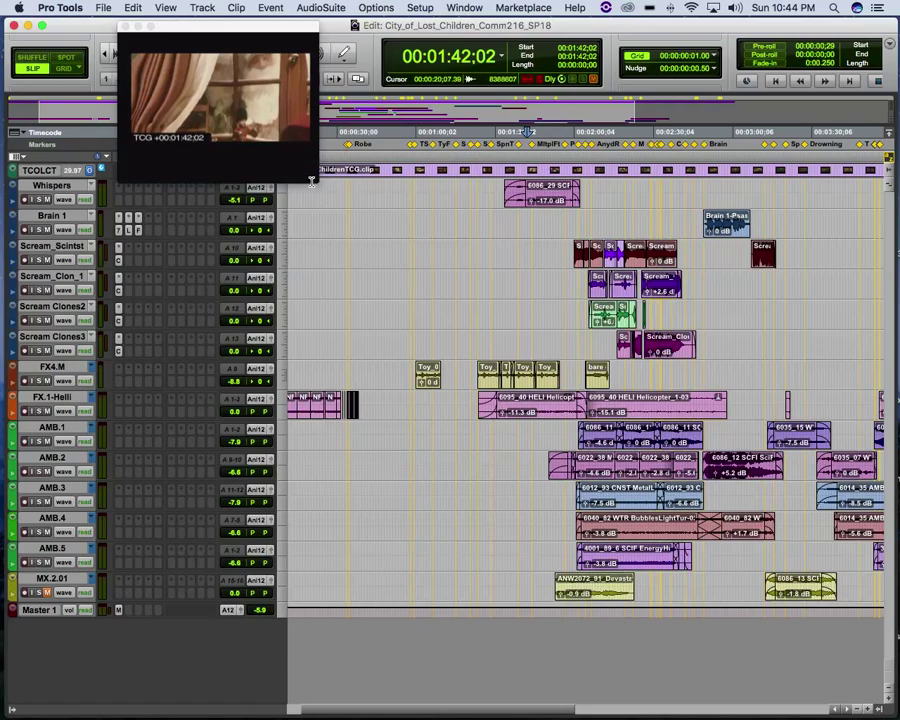
left_click_drag(176, 36, 368, 28)
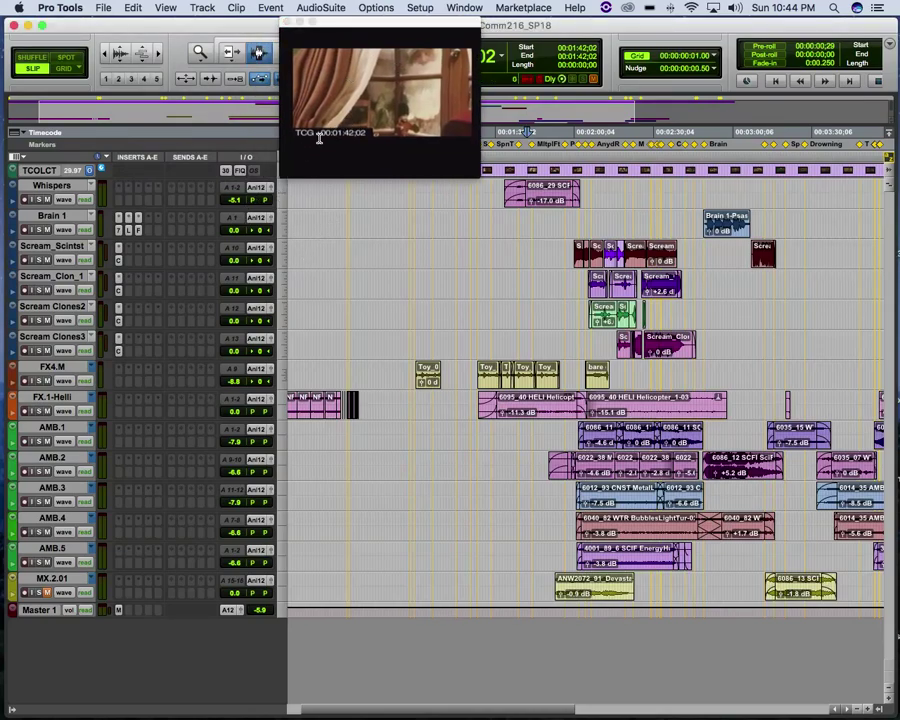
left_click_drag(428, 24, 315, 24)
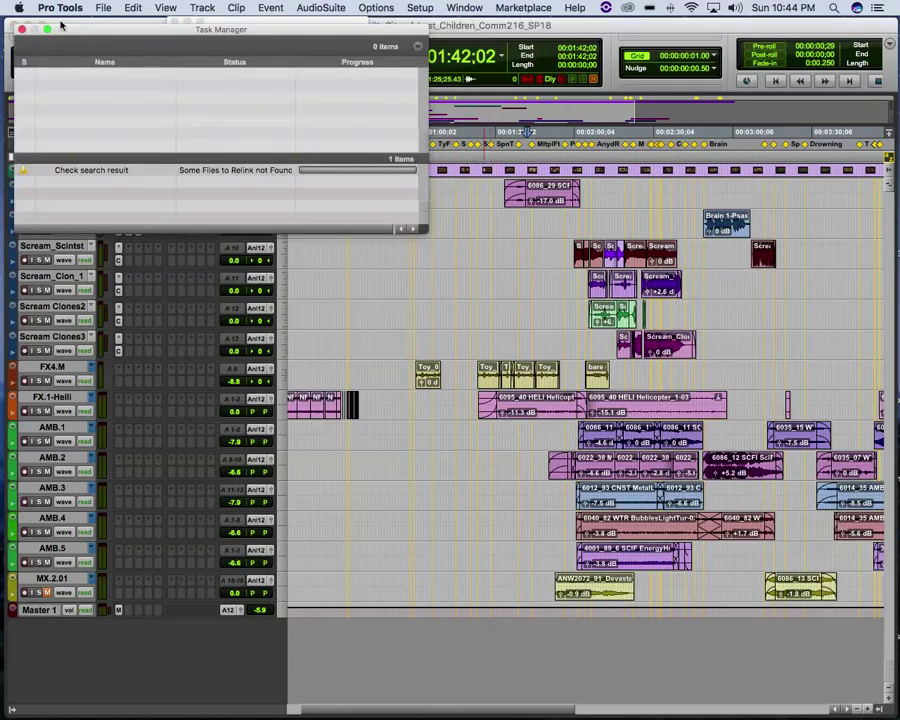
left_click(21, 30)
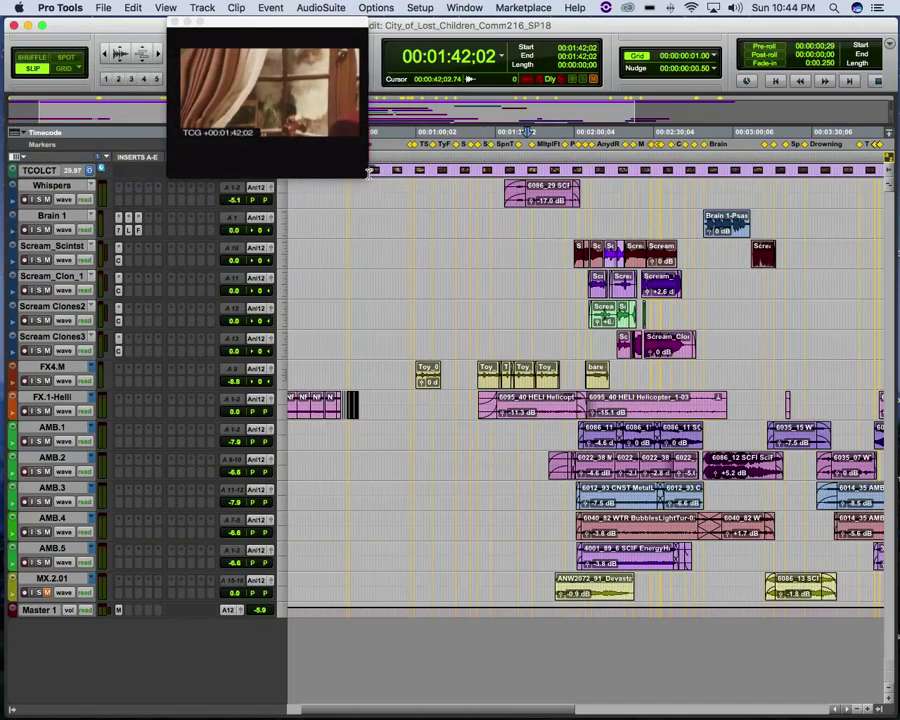
left_click_drag(367, 177, 545, 312)
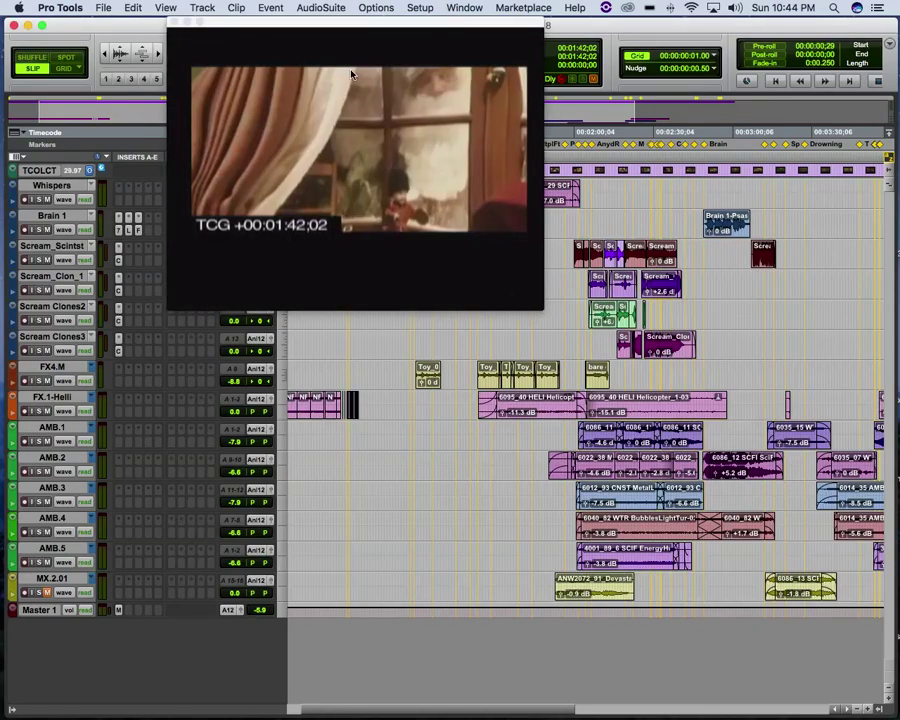
left_click_drag(456, 22, 320, 27)
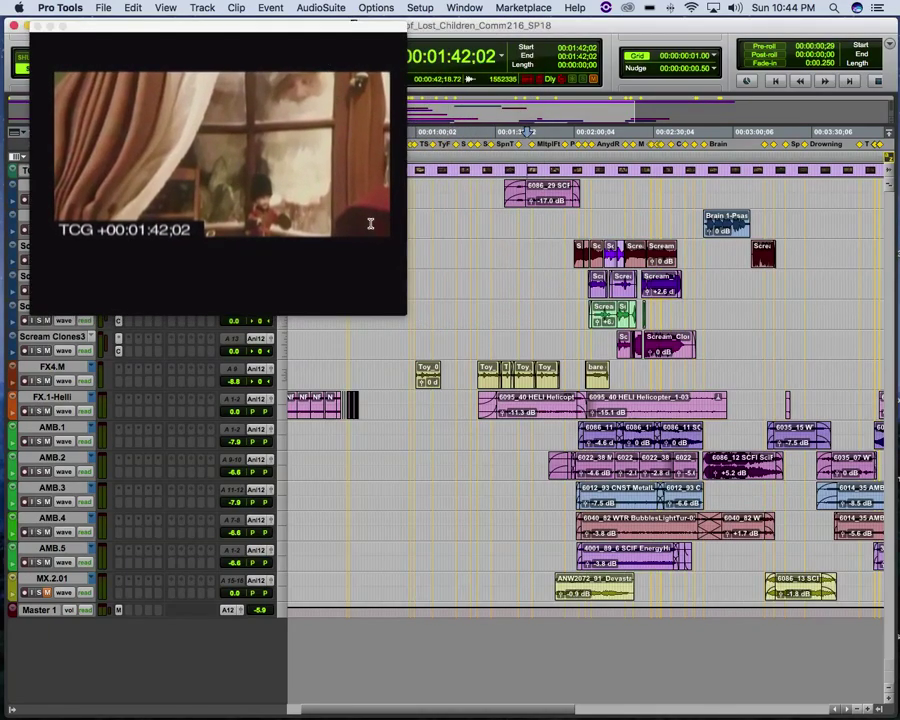
left_click_drag(403, 313, 498, 383)
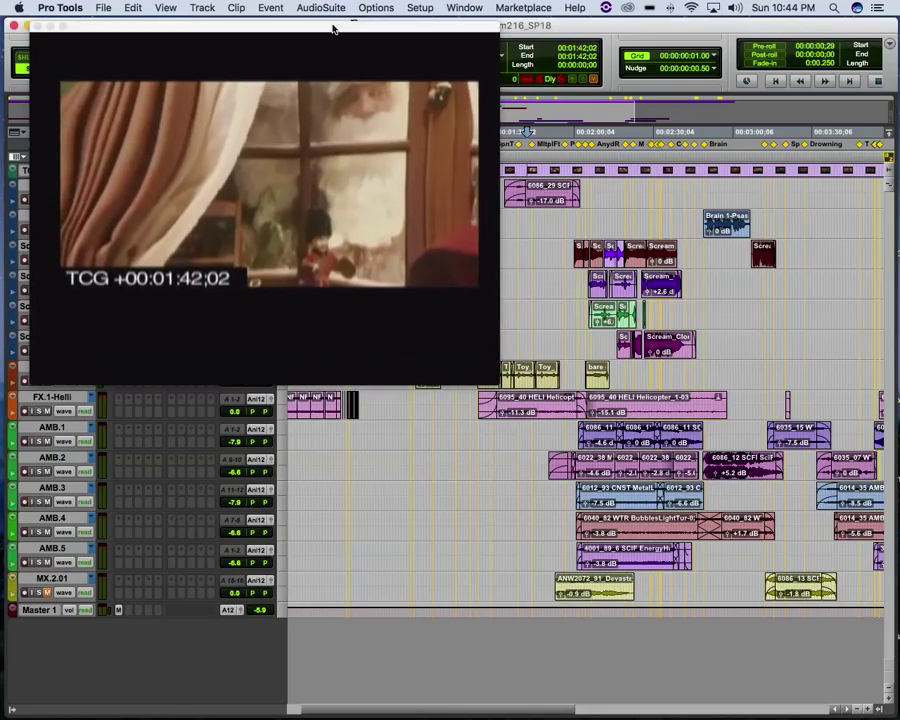
left_click_drag(383, 32, 368, 90)
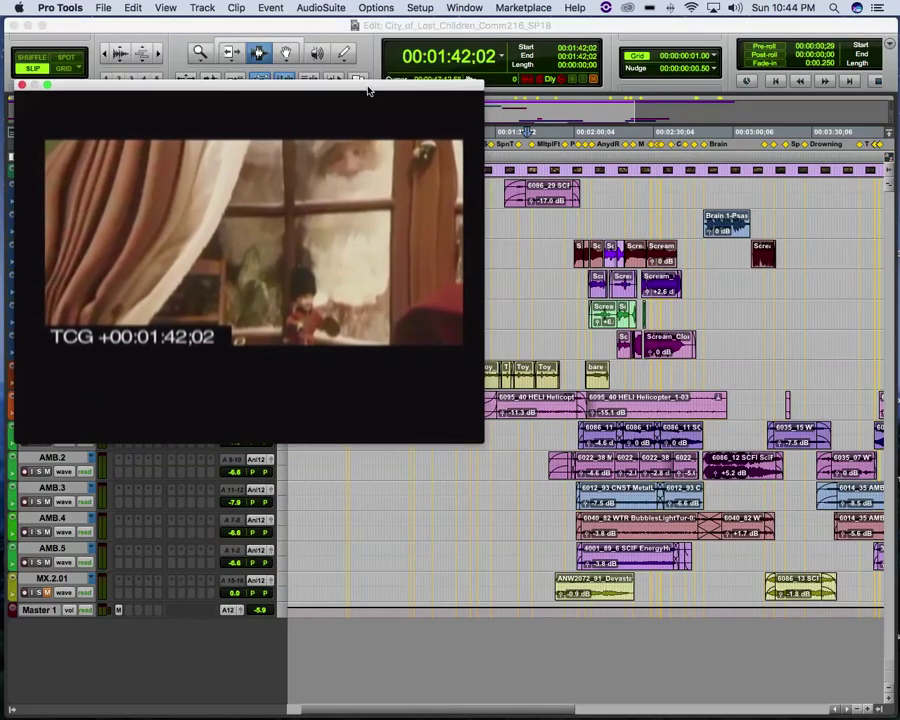
left_click_drag(427, 91, 413, 22)
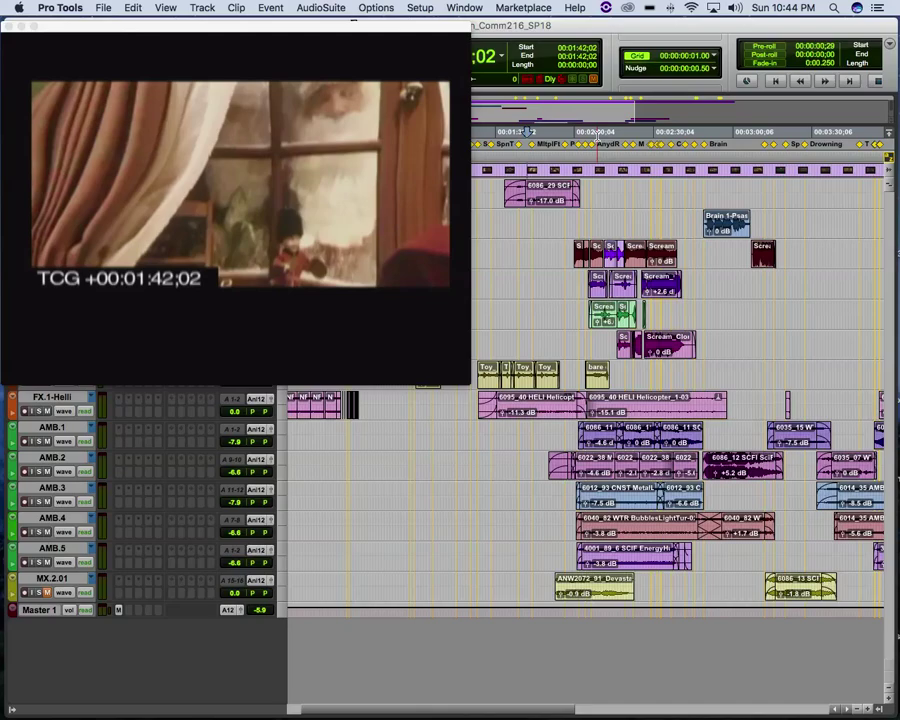
Step: Play the session from 00:01:58;18 through the screaming scene, then stop playback
left_click(571, 153)
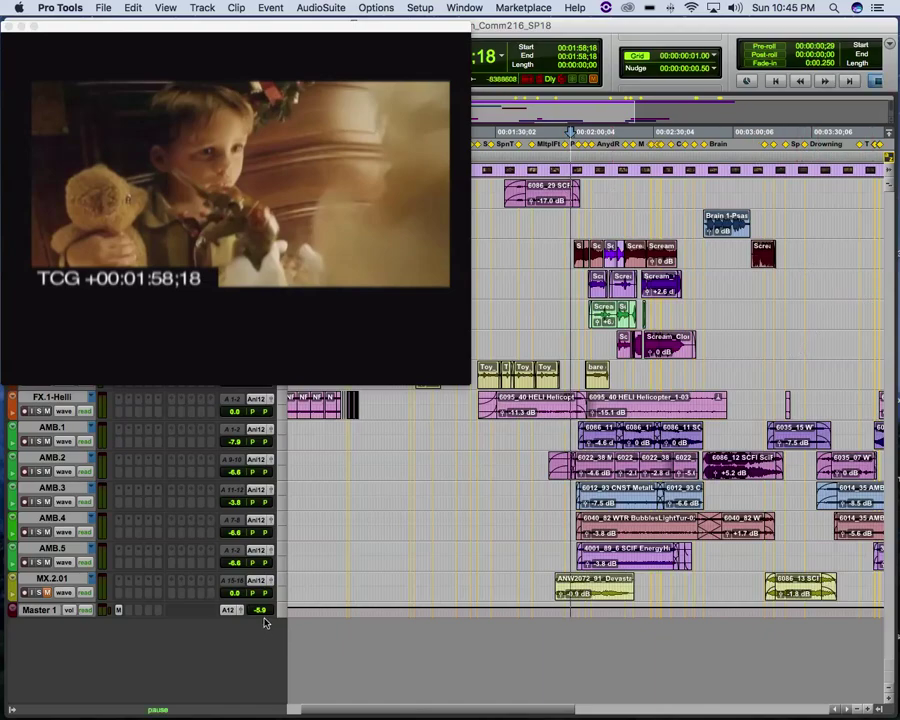
key("space")
key("space")
key("space")
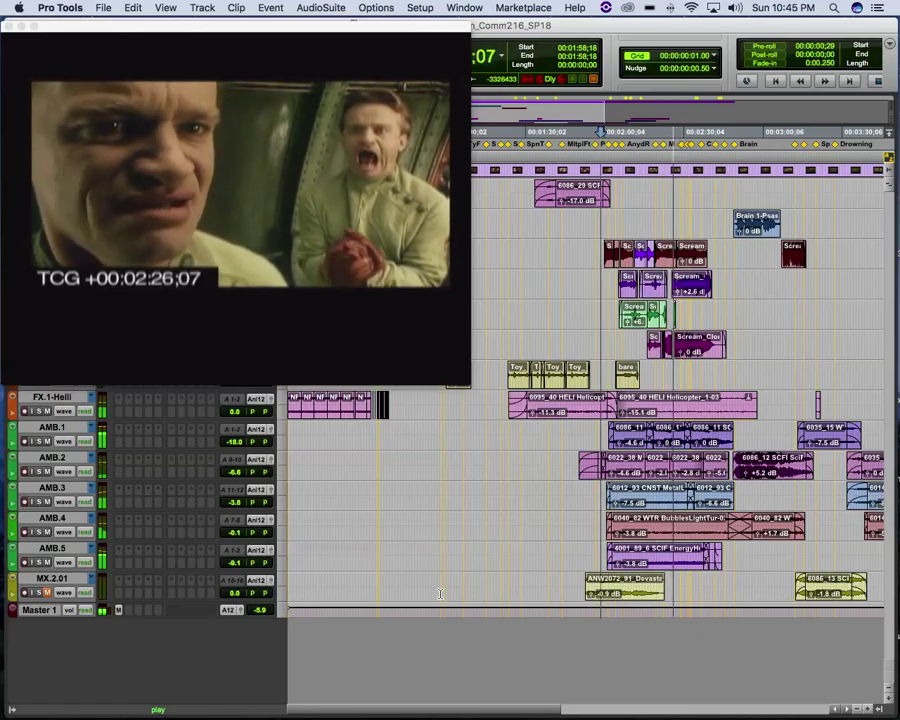
key("space")
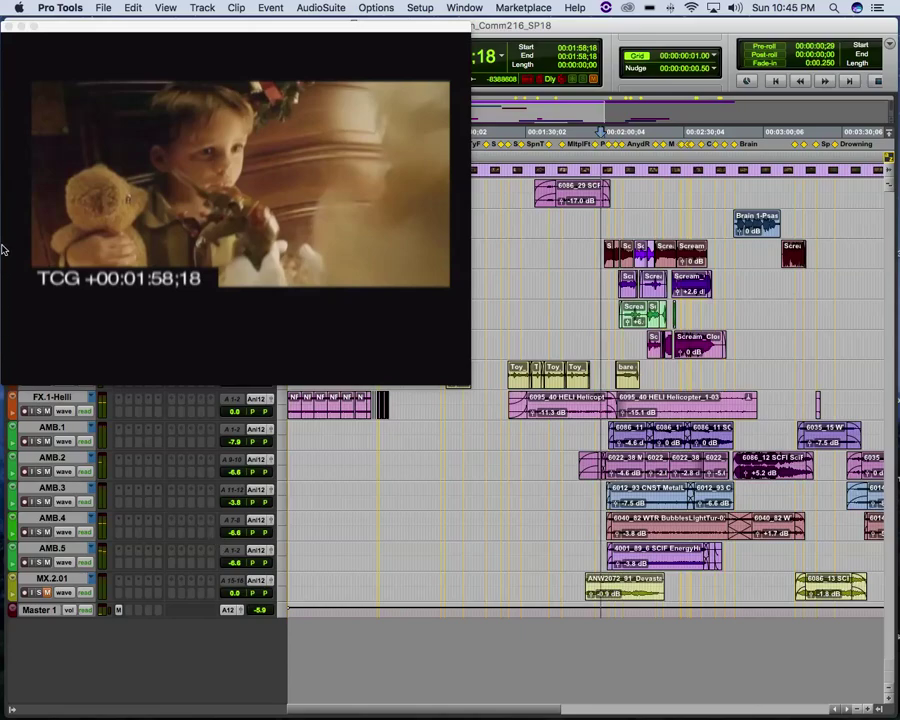
Step: Shrink the video window to about half its width and move it beneath the clips, clear of the track controls
left_click_drag(106, 29, 167, 219)
left_click_drag(527, 580, 292, 400)
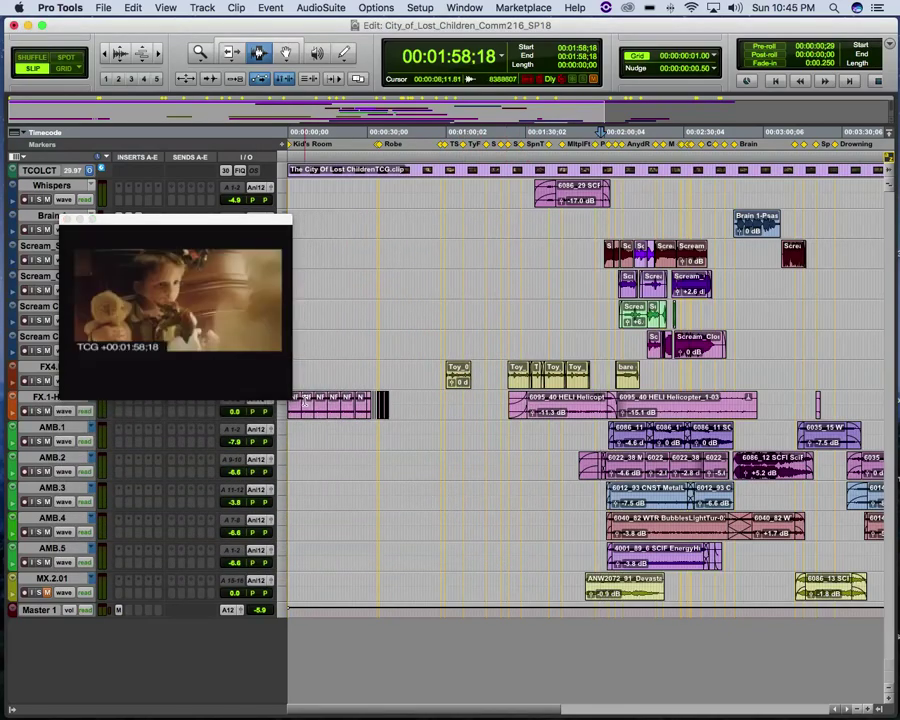
left_click(163, 226)
left_click_drag(163, 226, 178, 510)
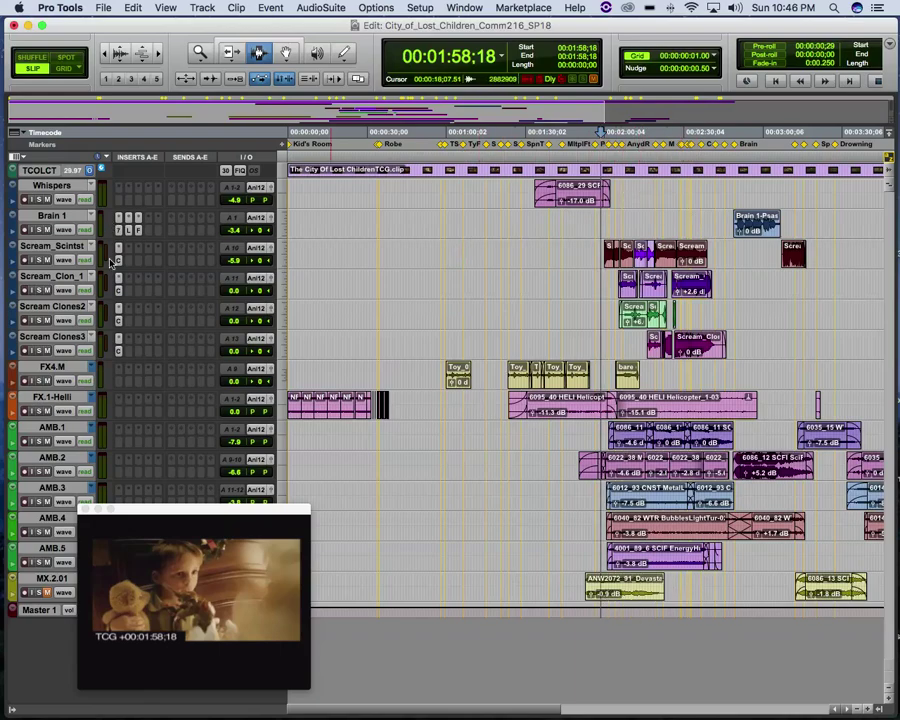
left_click_drag(136, 514, 363, 530)
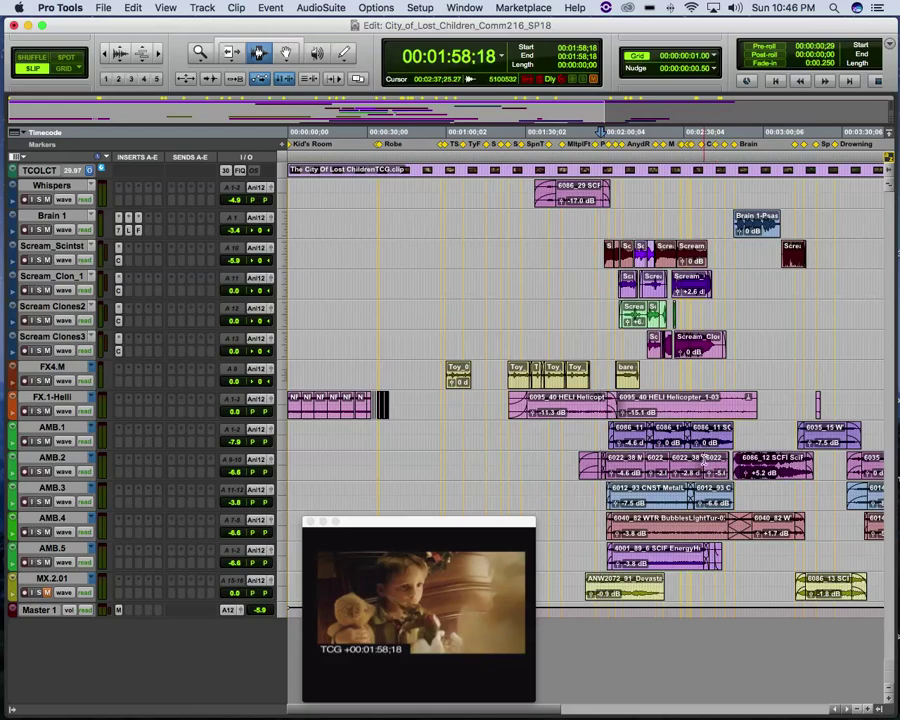
Step: Create one new stereo Aux Input track with the Samples timebase
left_click(203, 8)
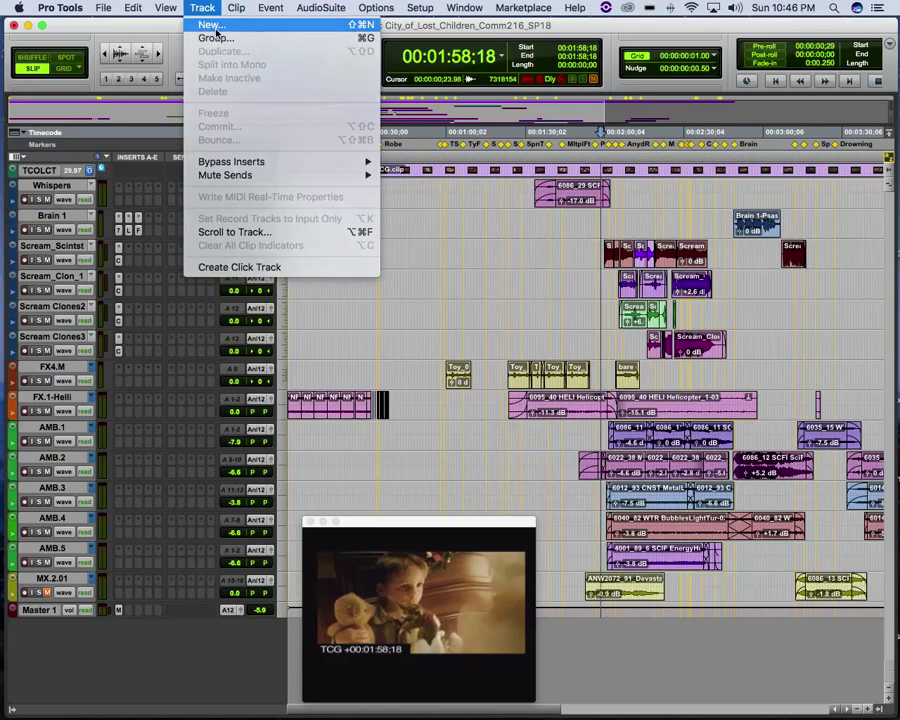
left_click(215, 30)
left_click(376, 261)
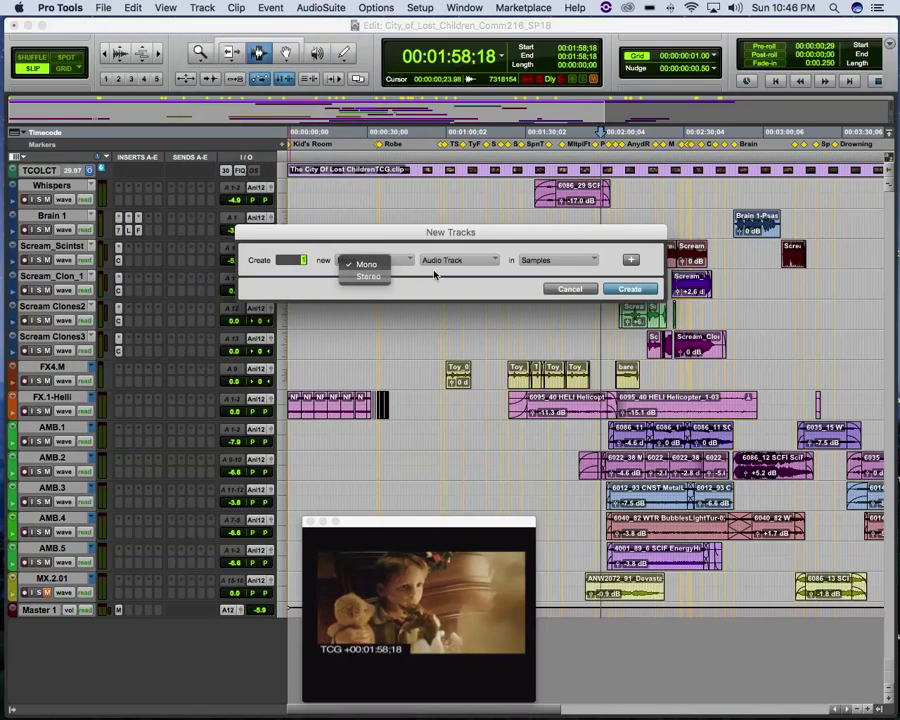
left_click(368, 276)
left_click(458, 260)
left_click(440, 287)
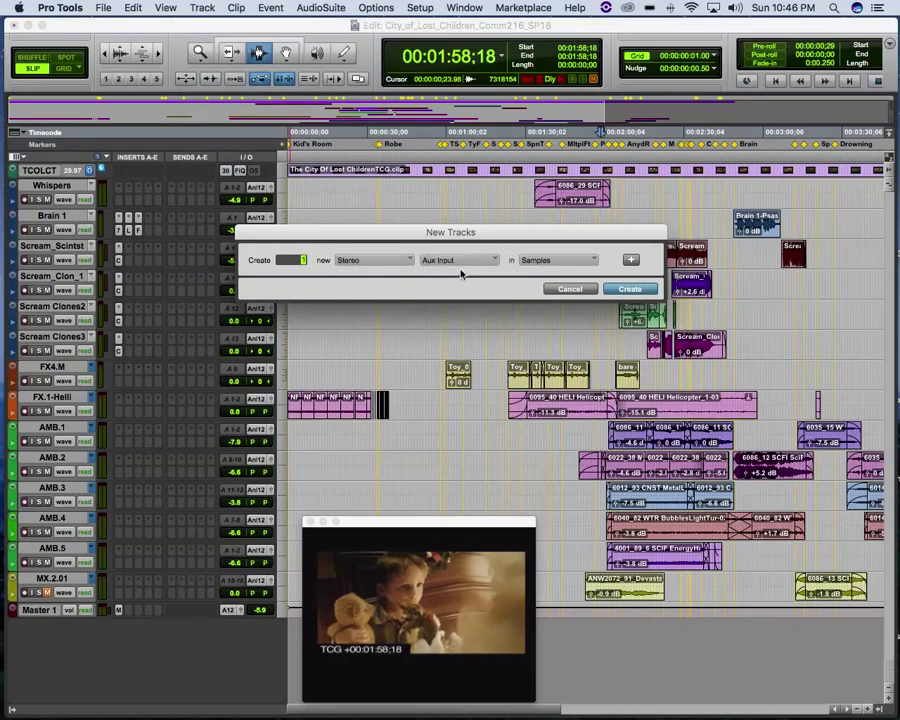
left_click(641, 292)
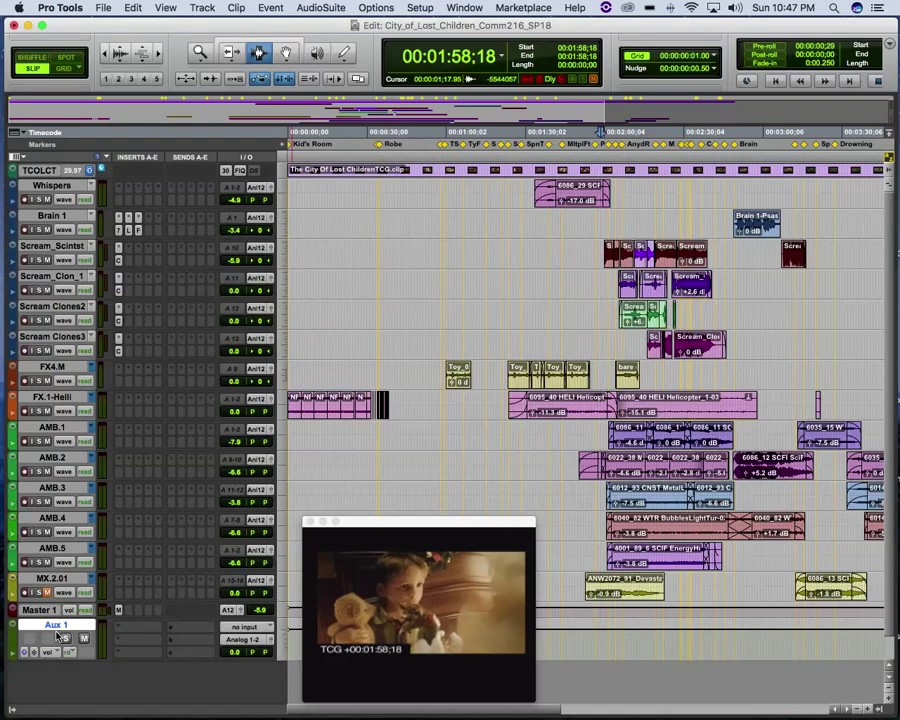
Step: Move the new aux track directly above the Whispers track and rename it "Room REverb"
left_click_drag(60, 636, 71, 187)
double_click(60, 186)
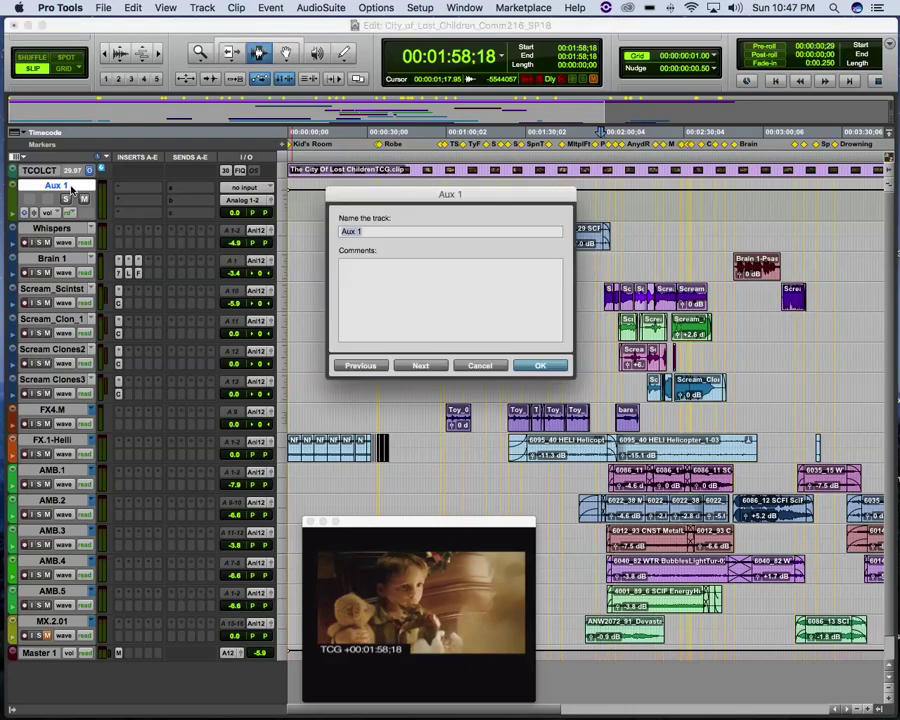
type("R")
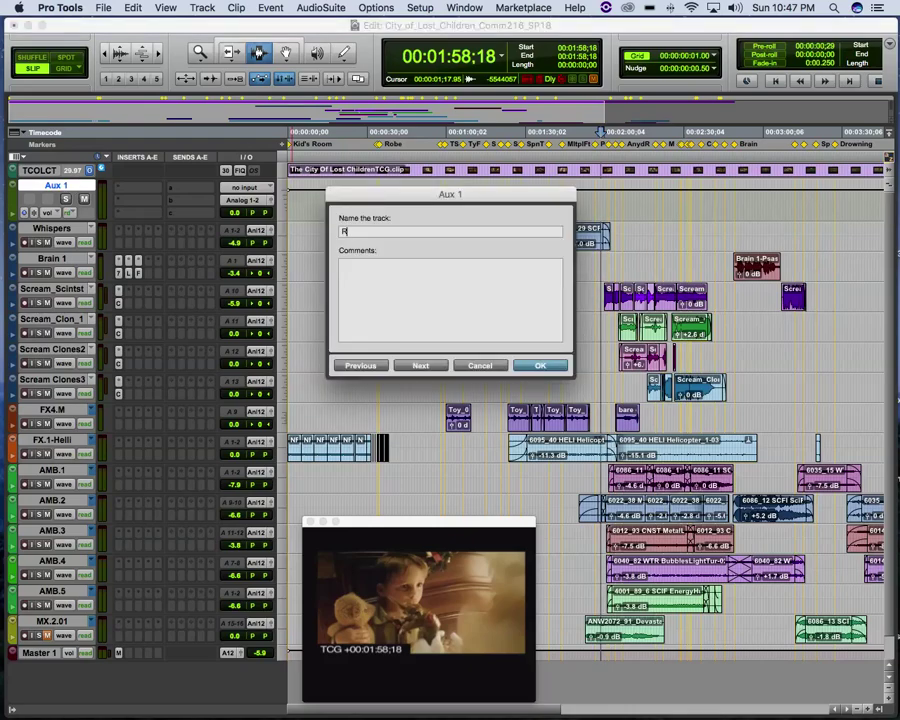
type("oom REverb")
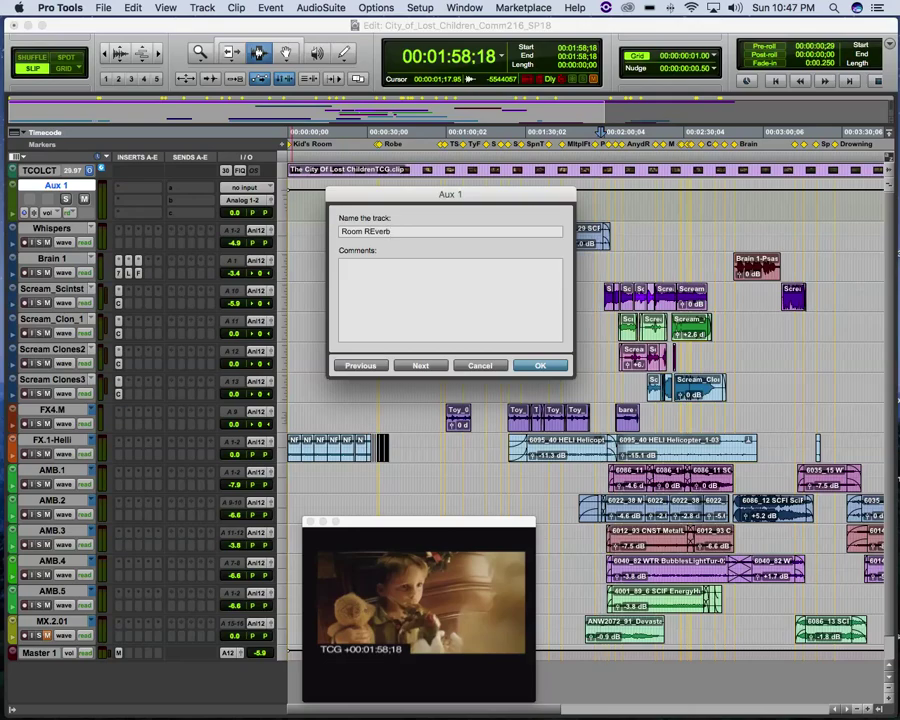
key("Return")
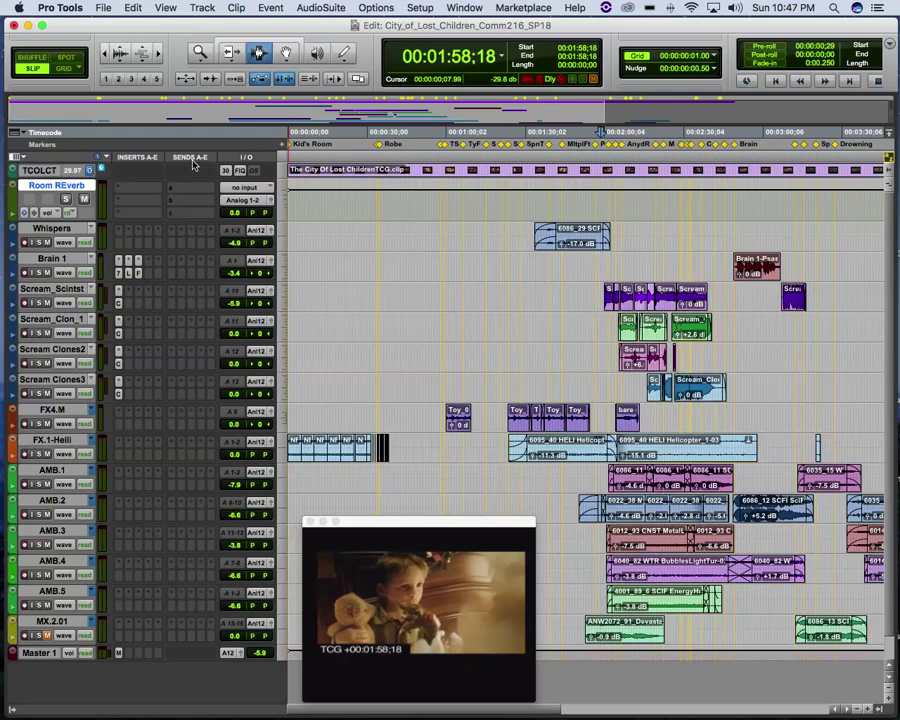
left_click(22, 158)
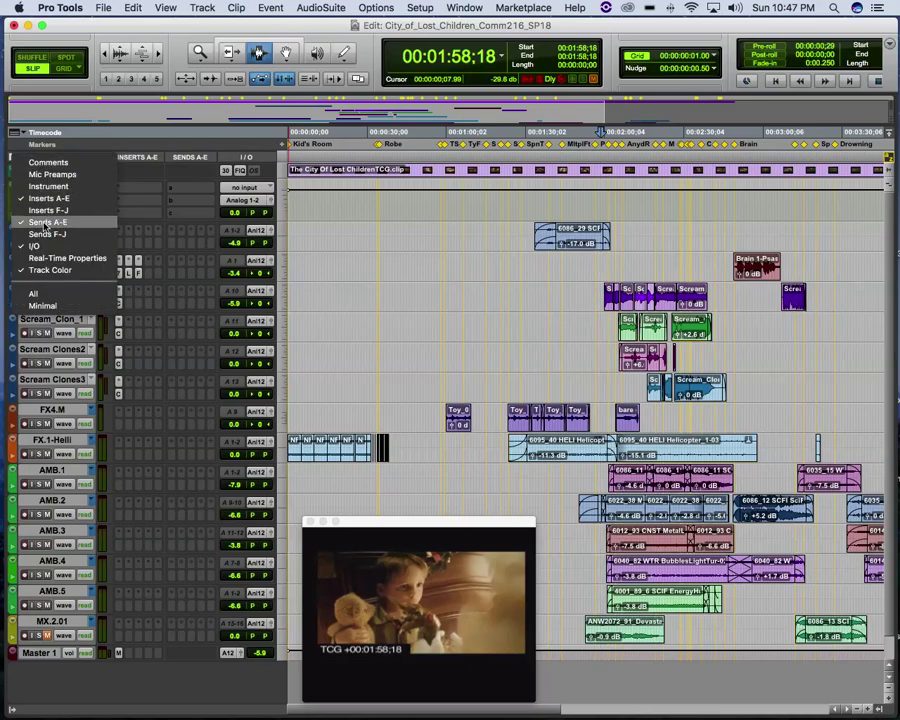
left_click(173, 132)
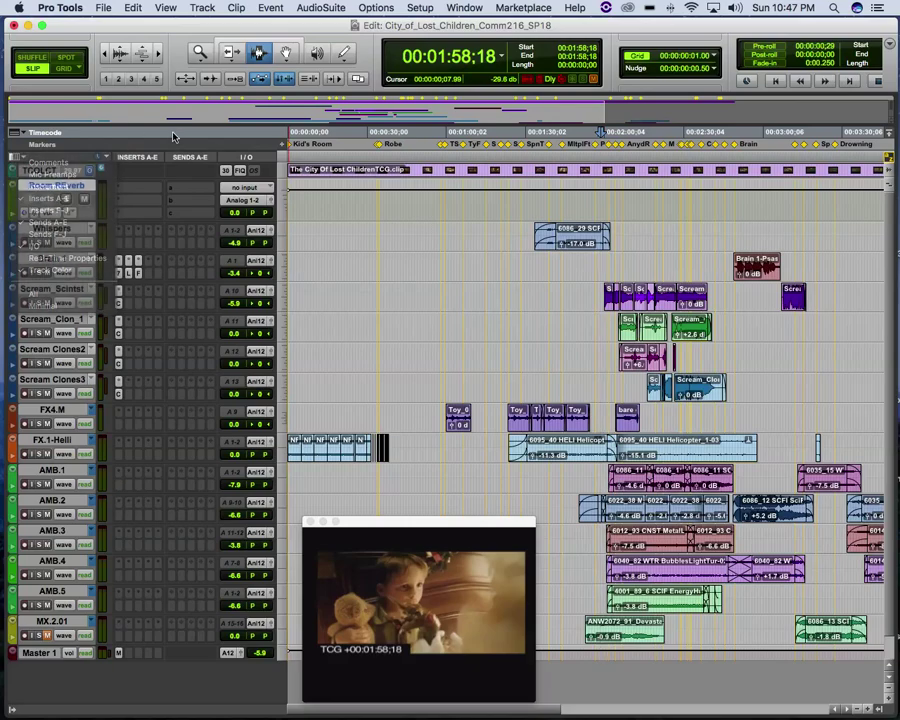
scroll(255, 185, "down", 1)
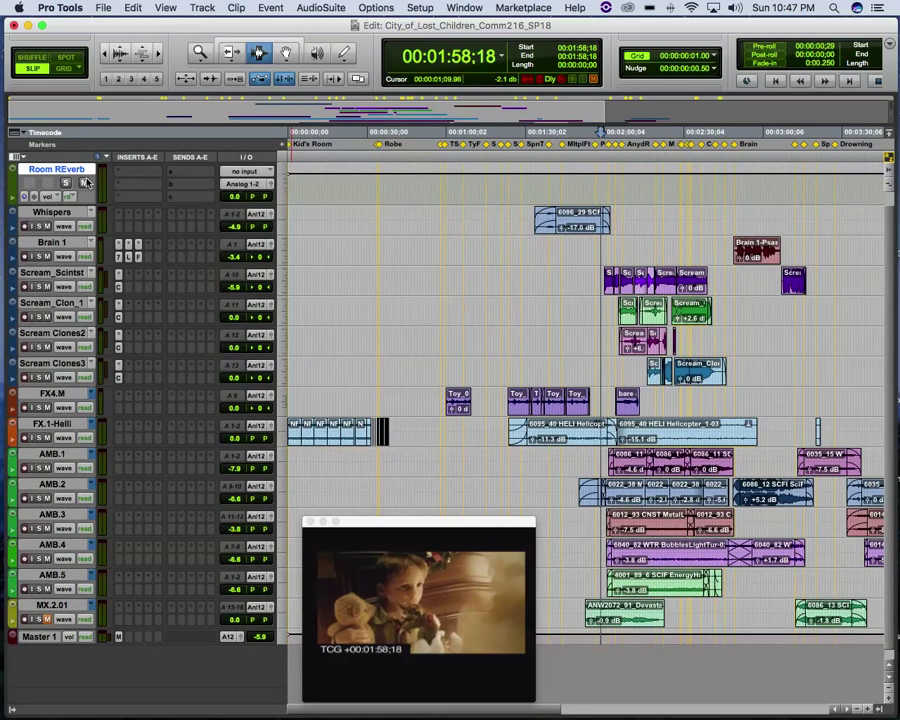
scroll(140, 180, "up", 1)
Step: Insert the multichannel IR1 efficient (stereo) reverb in the first insert slot of the Room REverb track and reposition its plug-in window
left_click(122, 191)
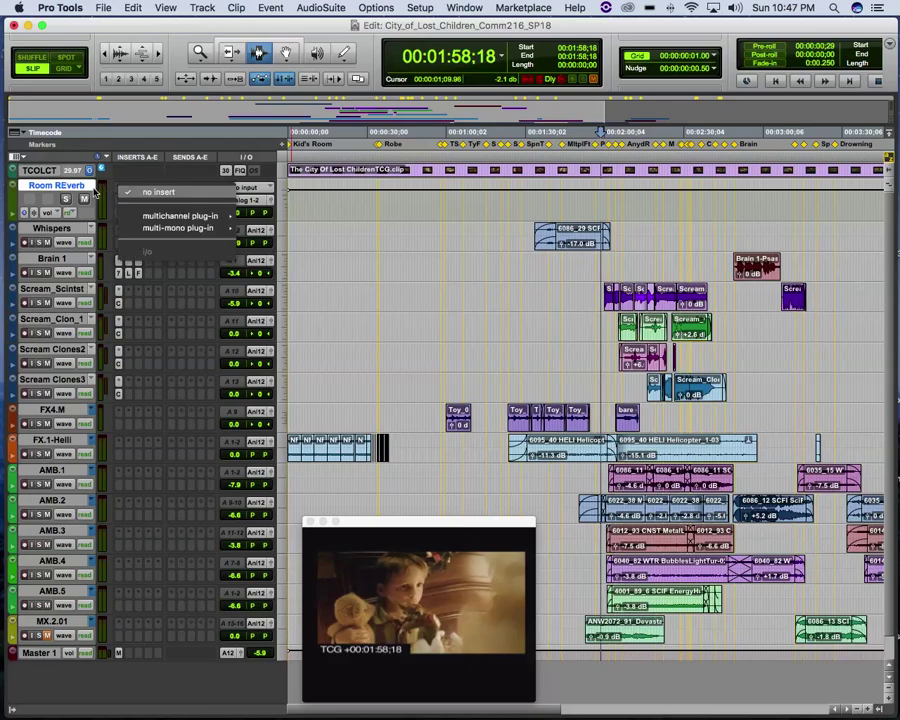
mouse_move(215, 216)
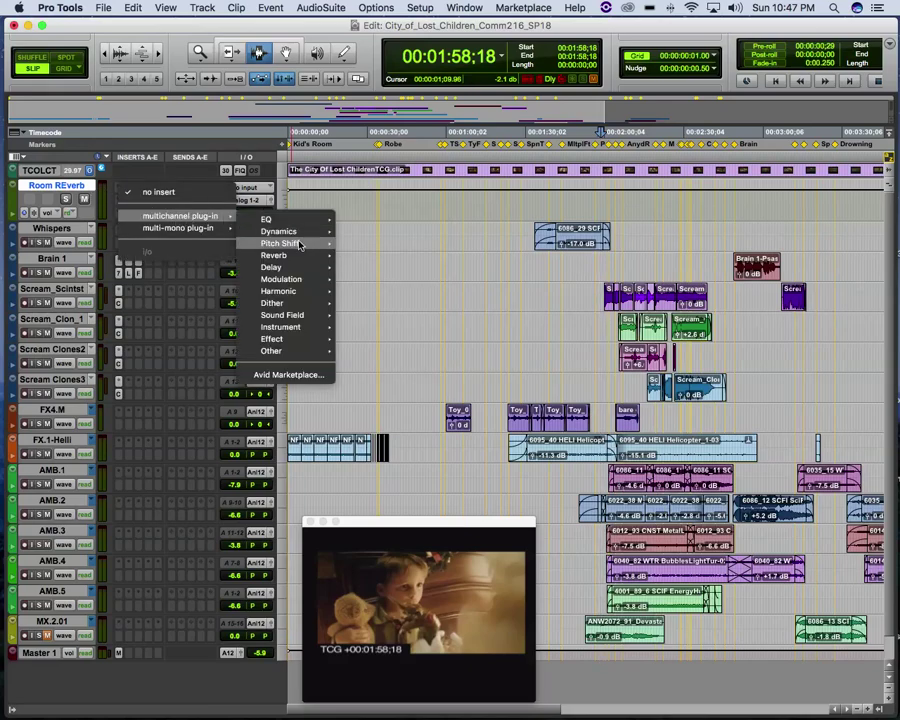
mouse_move(298, 255)
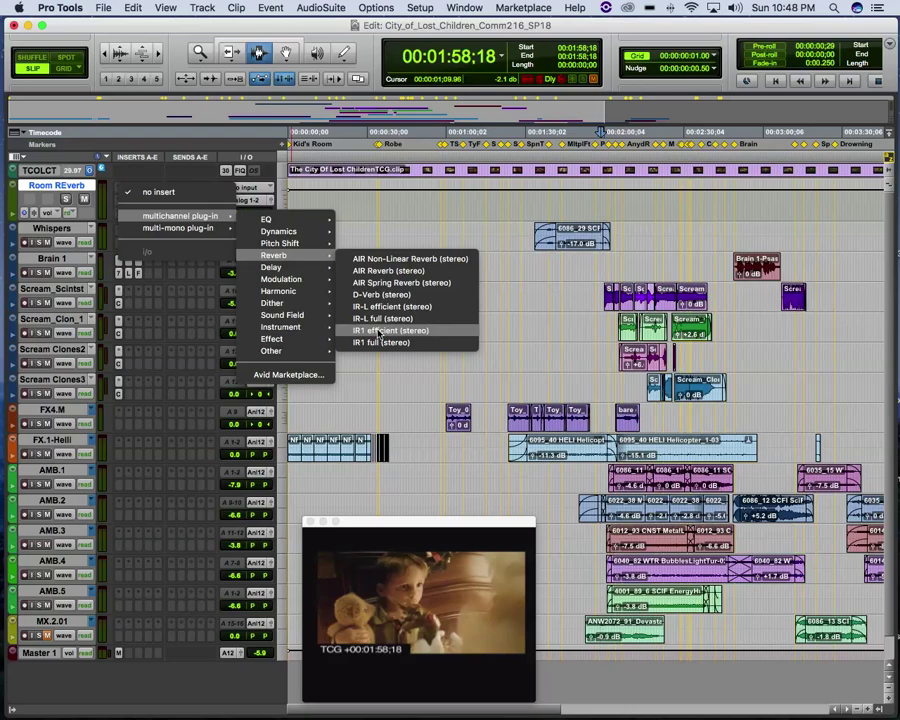
left_click(378, 332)
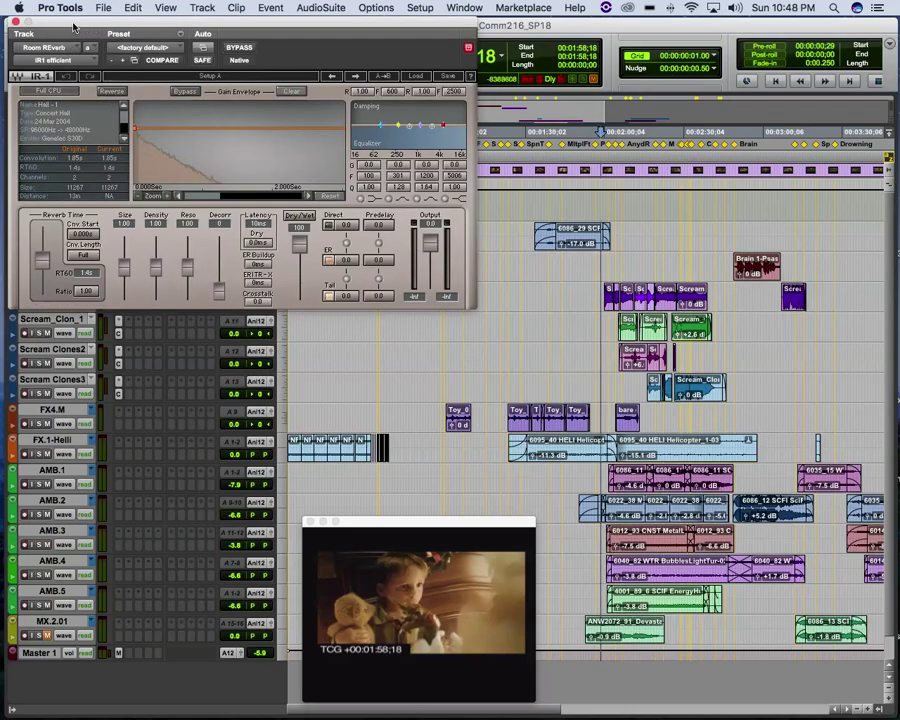
left_click_drag(83, 32, 111, 25)
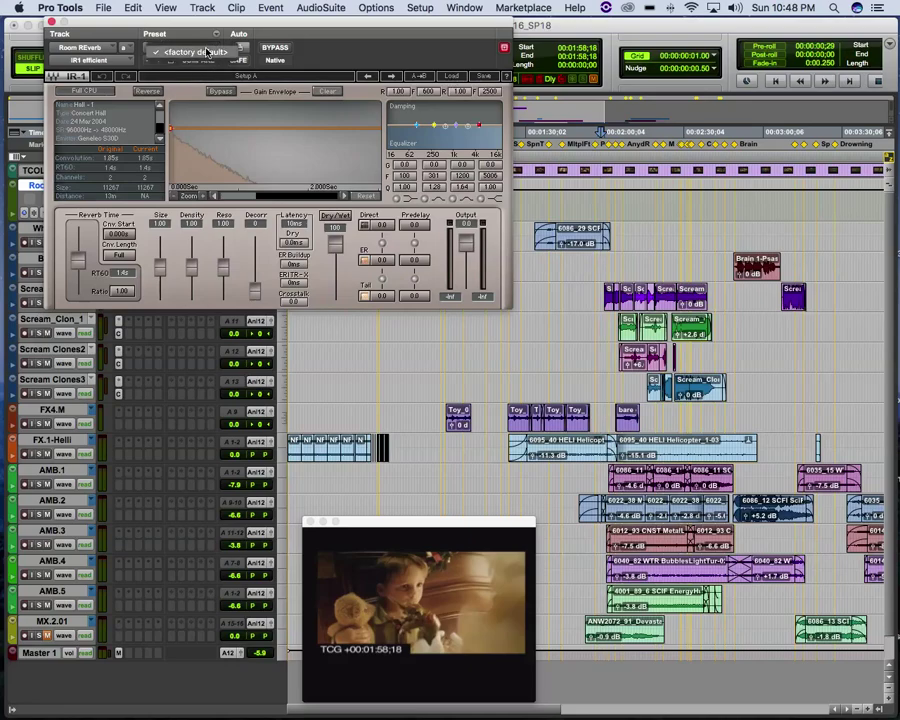
Step: Load only the preset of the outdoor Nekarot Cavern (Rear->Center) sampled acoustics into the IR-1 reverb and close its plug-in window
left_click(453, 77)
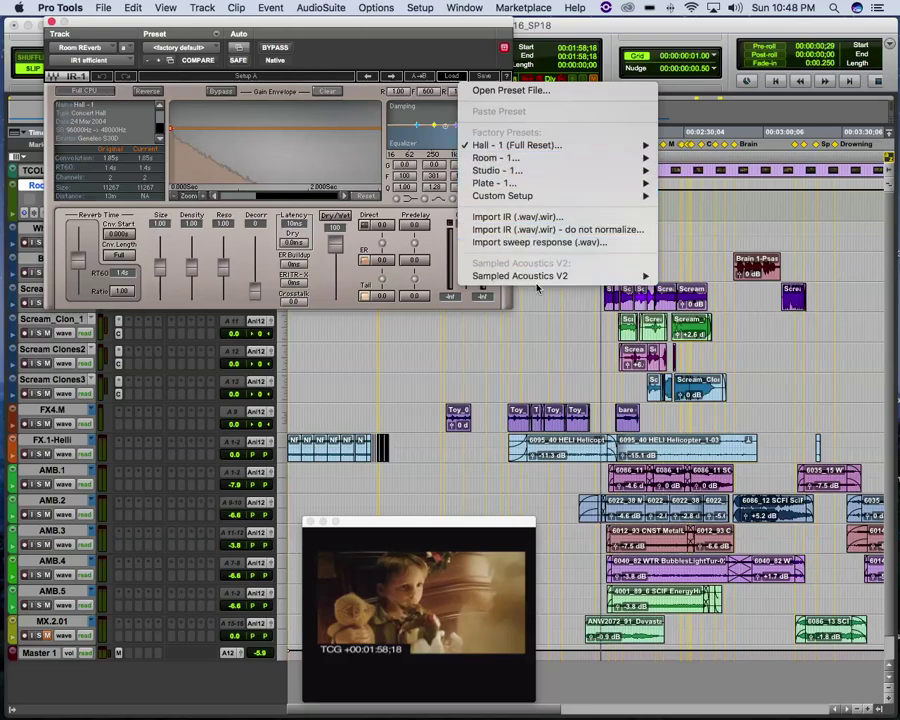
mouse_move(538, 283)
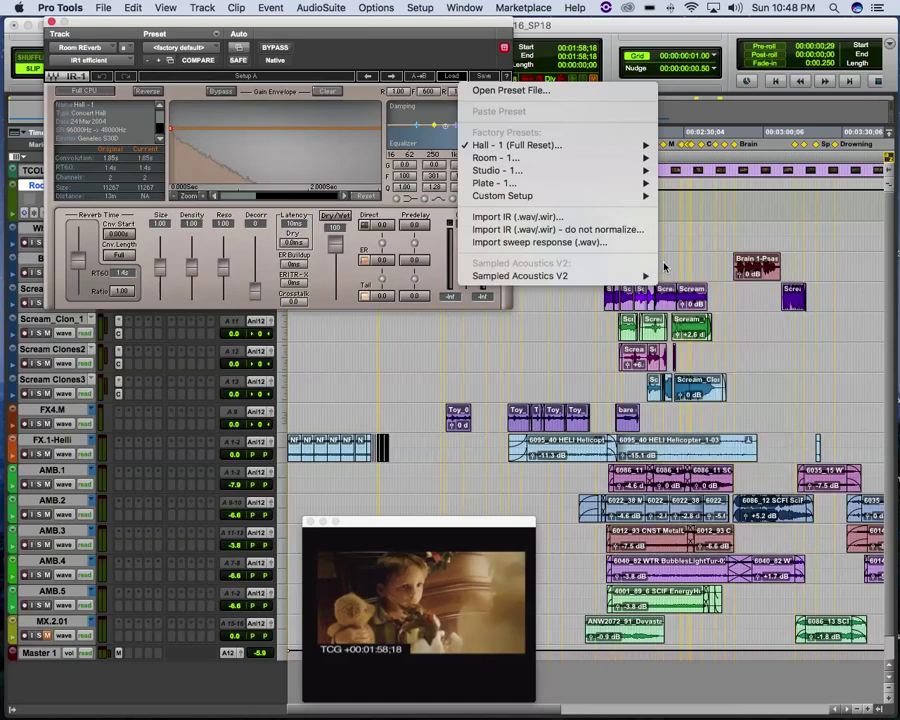
mouse_move(640, 276)
mouse_move(718, 283)
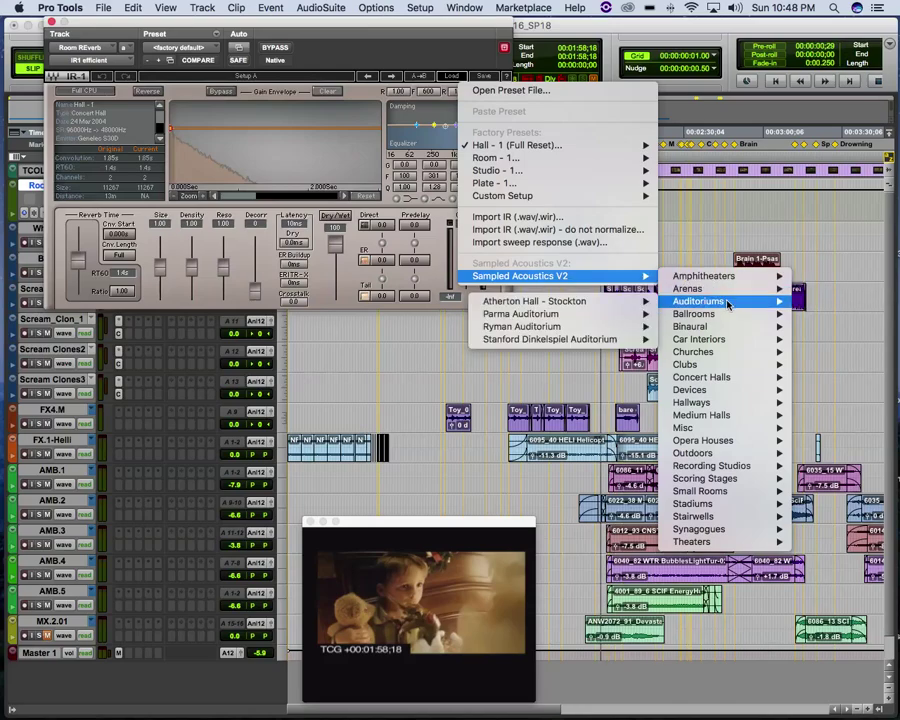
mouse_move(727, 340)
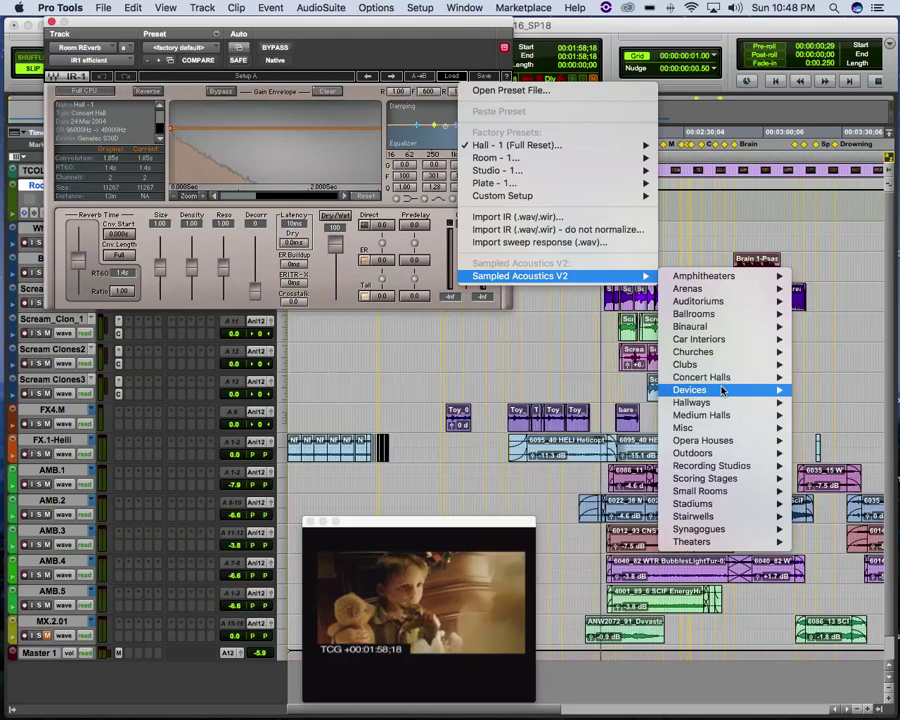
mouse_move(722, 392)
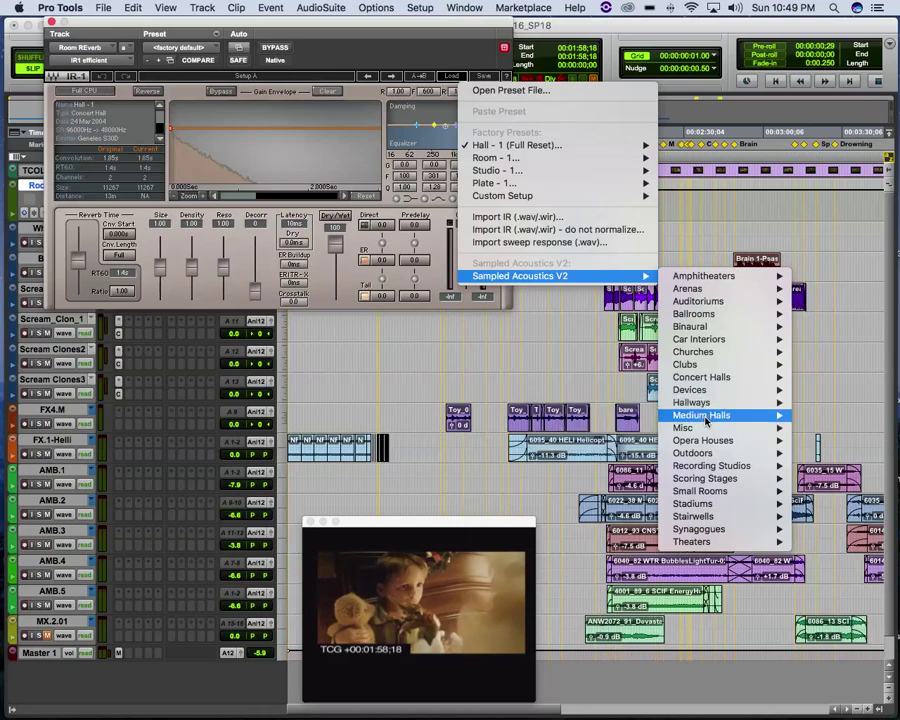
mouse_move(704, 428)
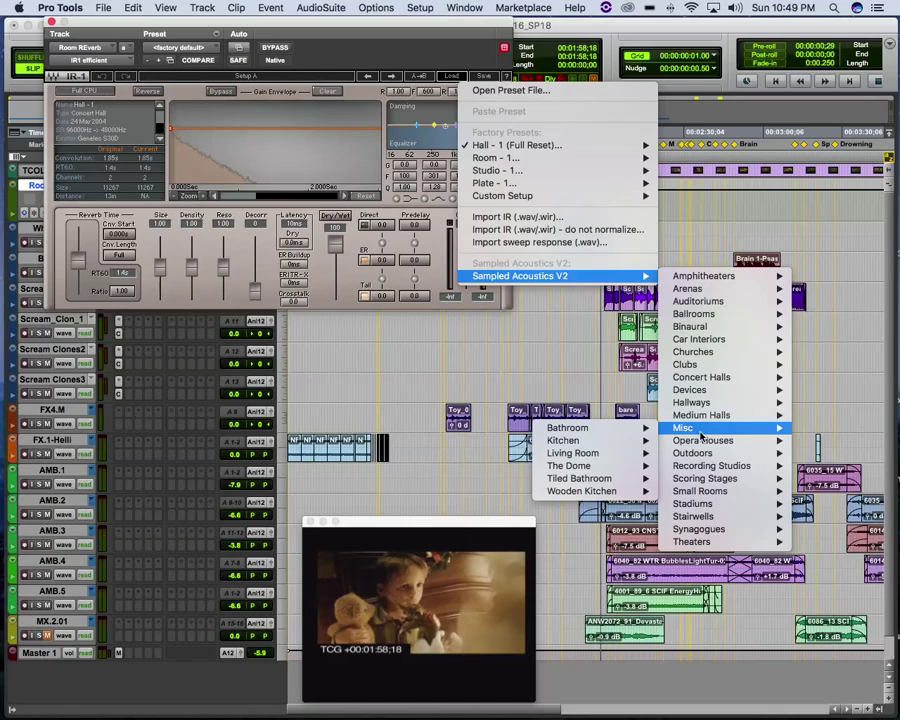
mouse_move(586, 429)
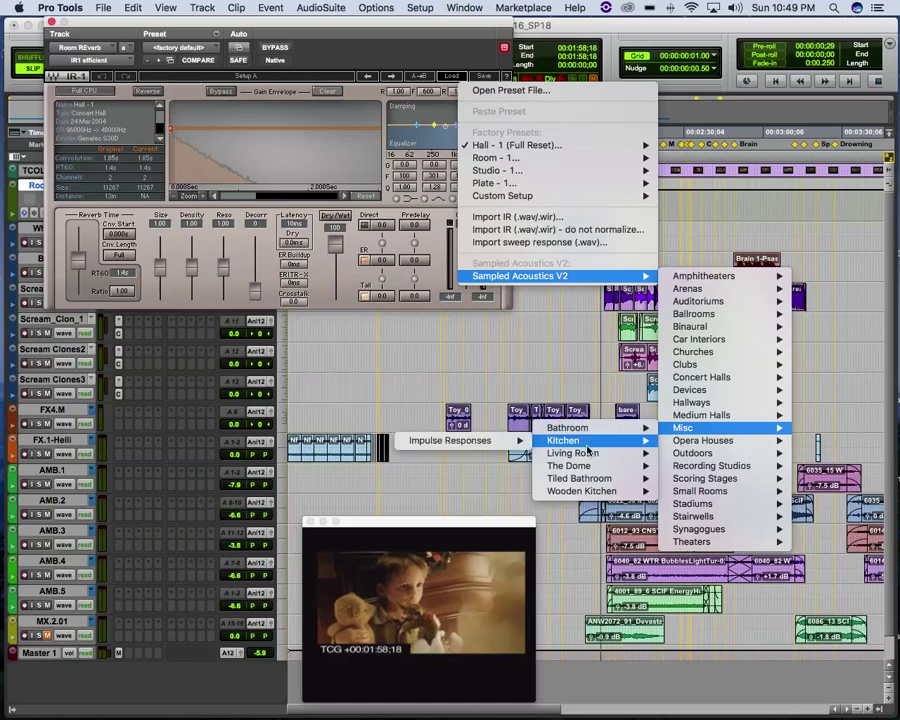
mouse_move(584, 469)
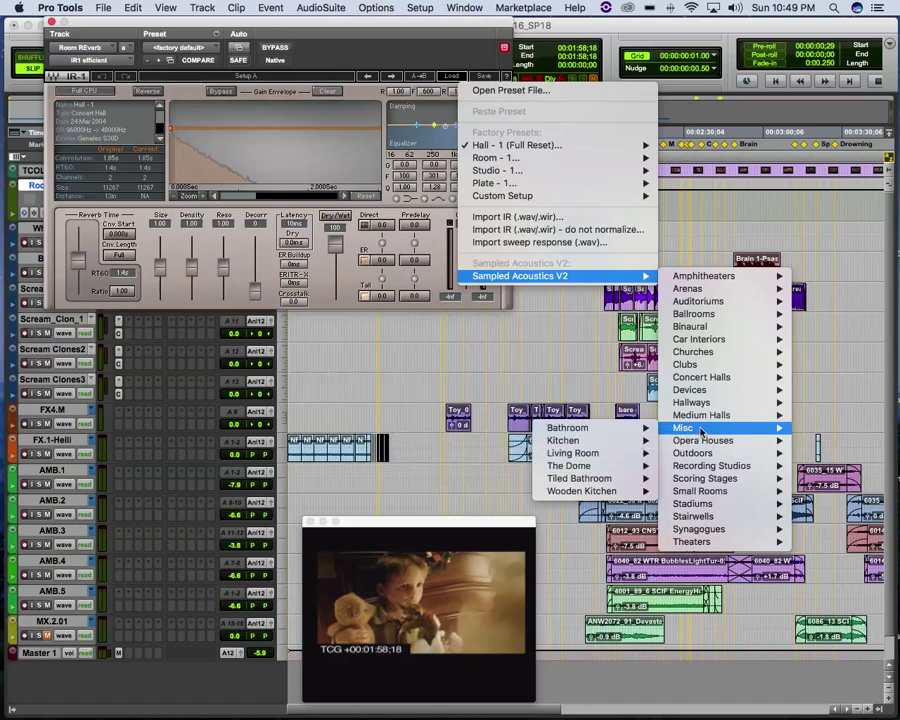
mouse_move(706, 457)
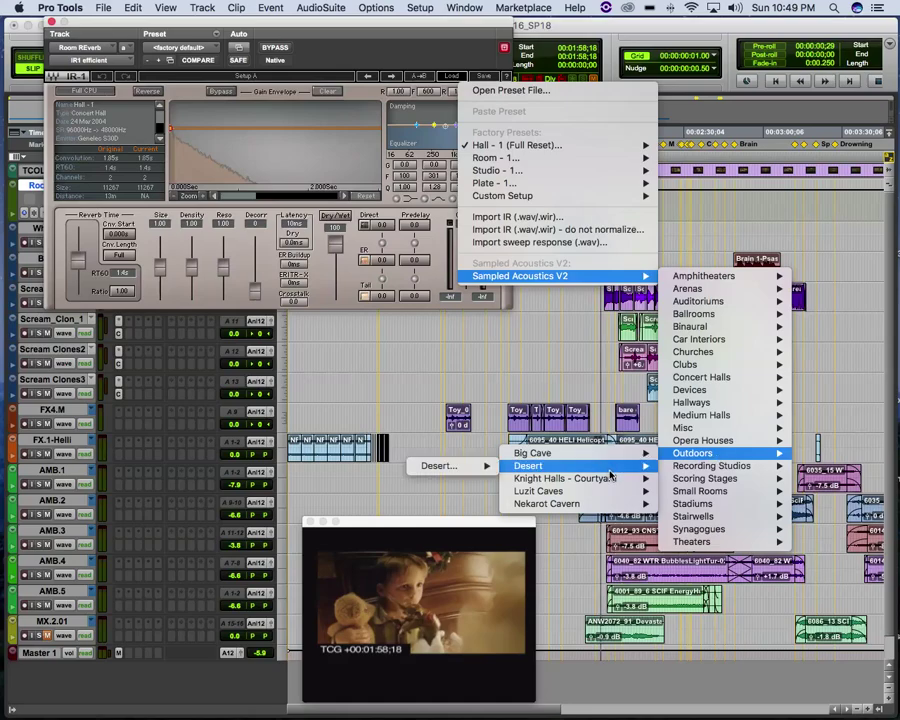
mouse_move(610, 503)
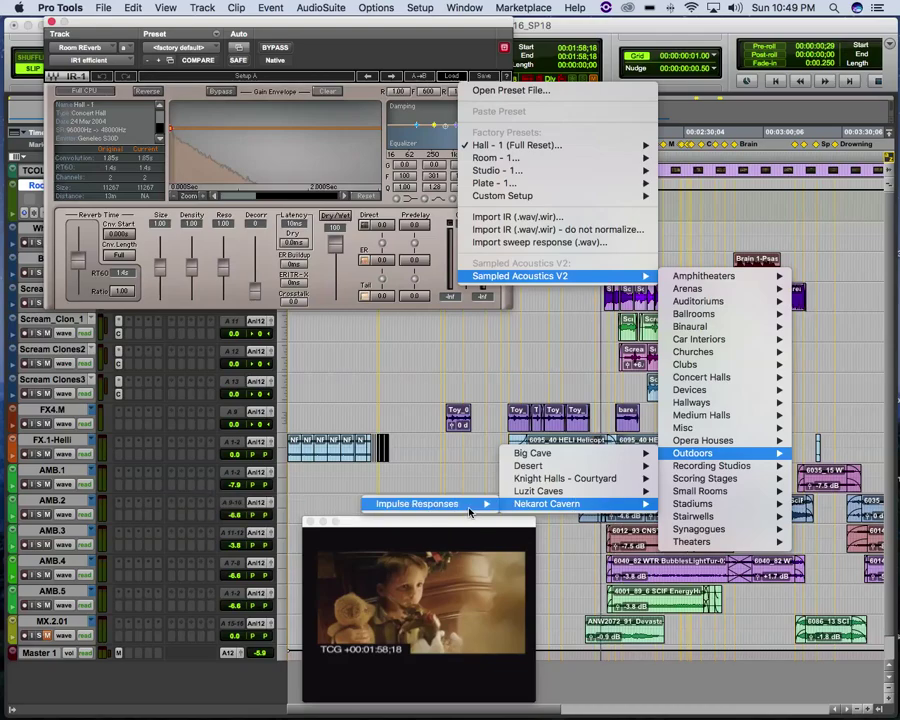
mouse_move(464, 508)
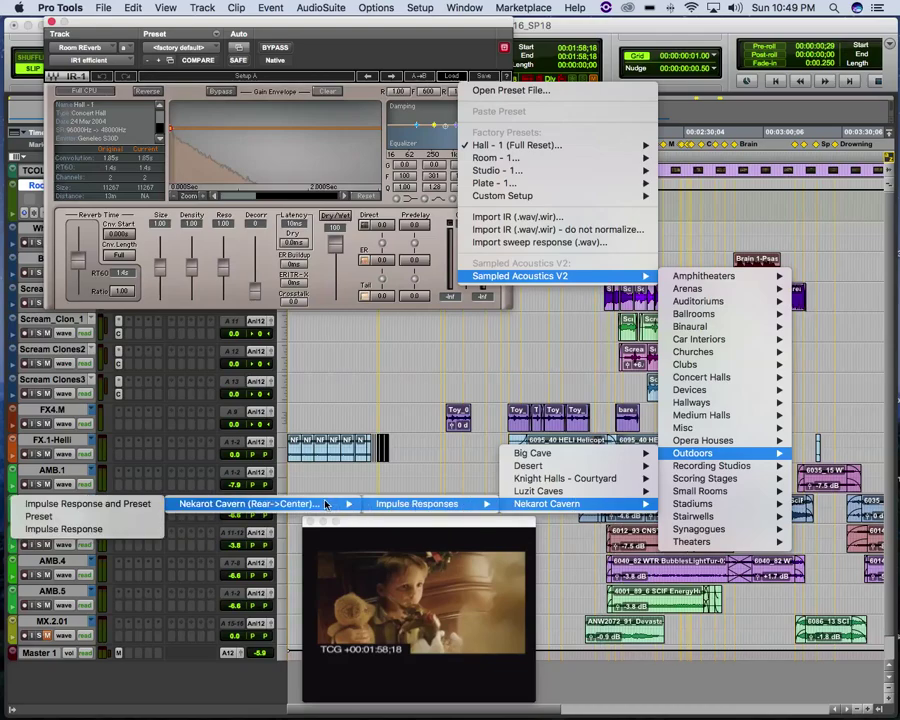
mouse_move(280, 504)
left_click(49, 518)
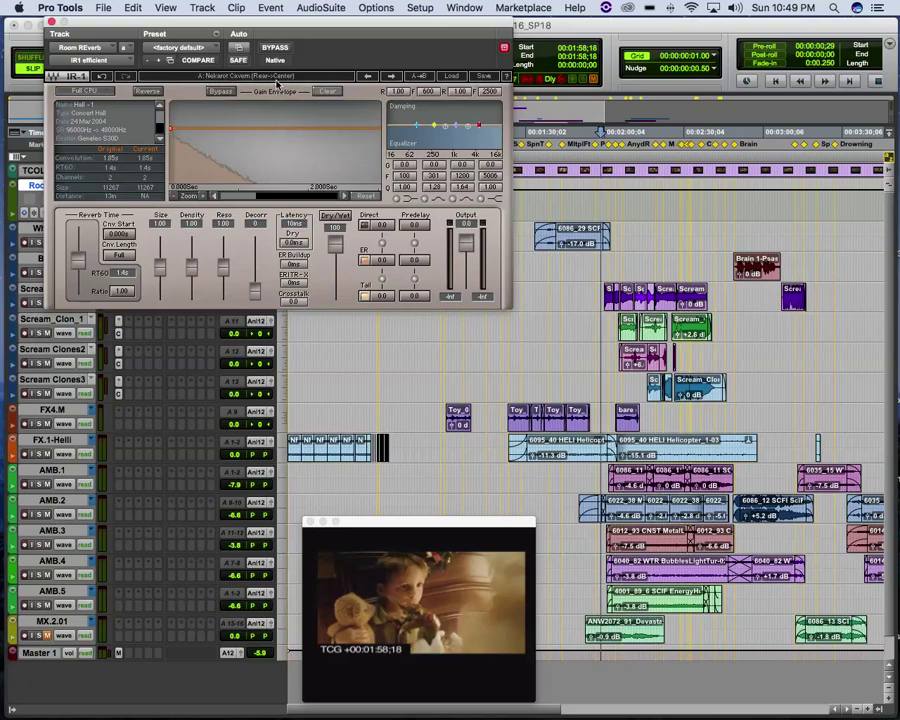
left_click_drag(242, 21, 502, 20)
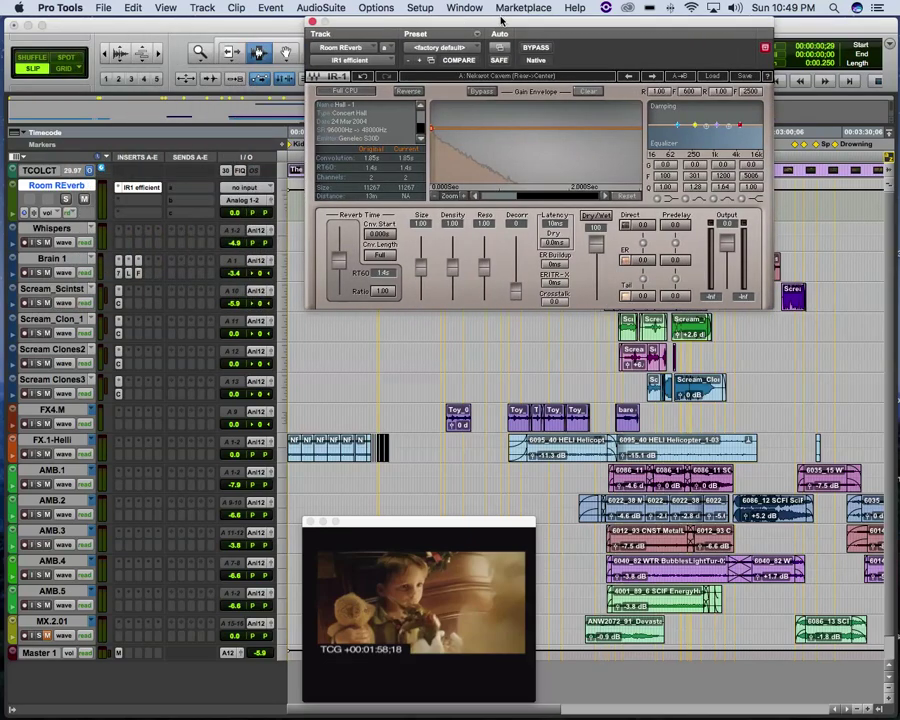
left_click(311, 21)
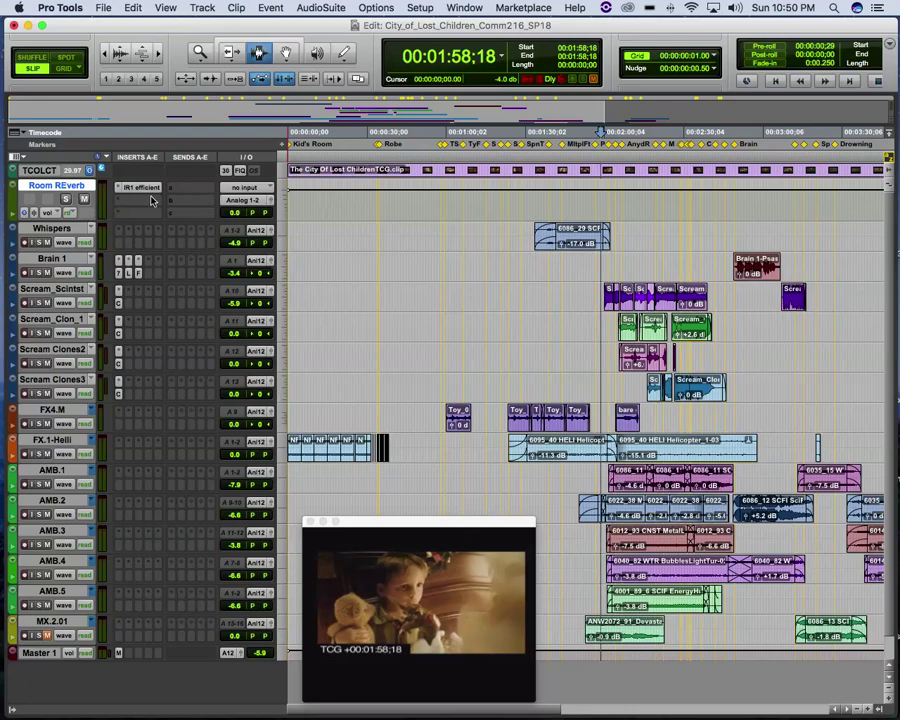
Step: Set the input of the Room REverb aux track to Bus 19-20 (Stereo)
left_click(248, 189)
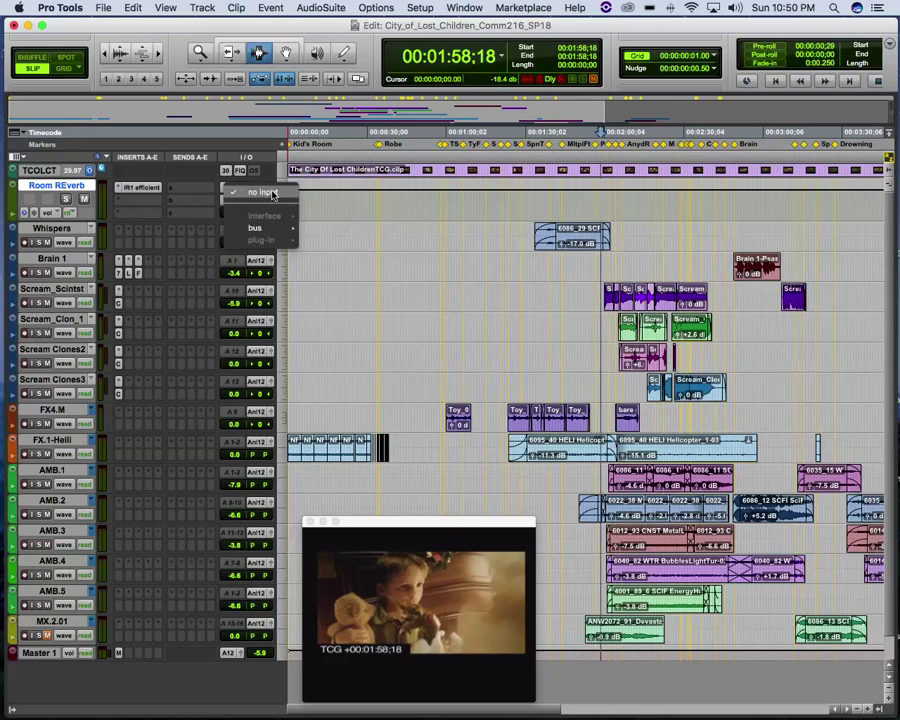
mouse_move(258, 231)
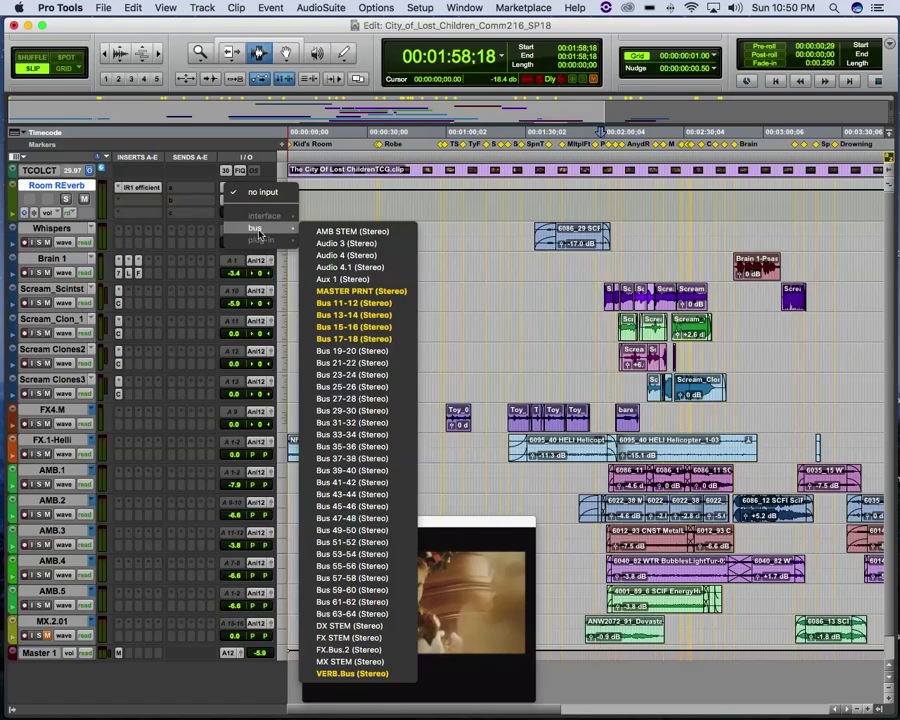
left_click(349, 353)
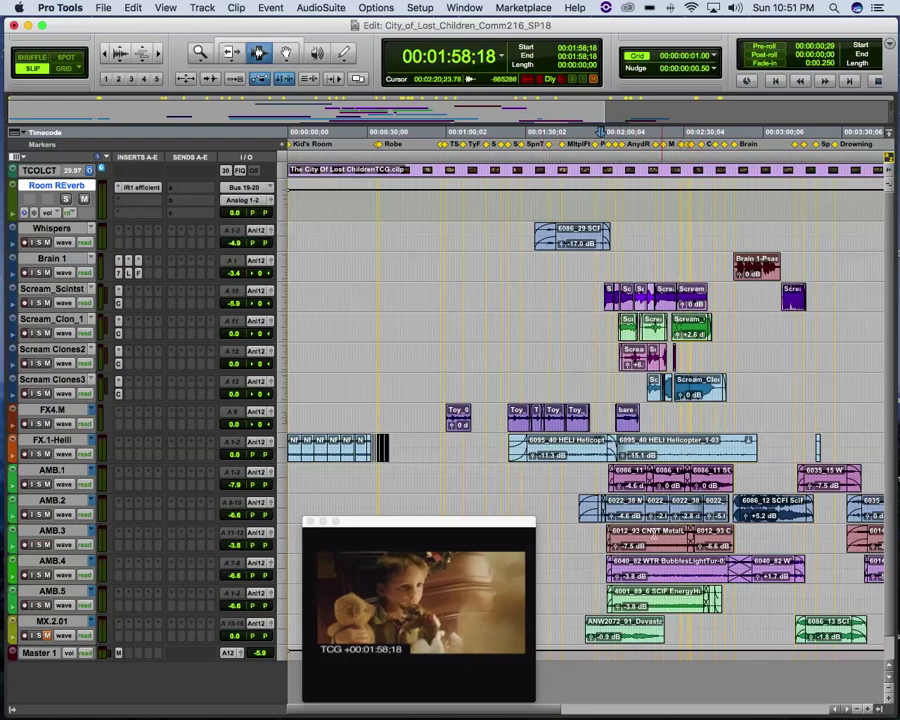
Step: Assign send a of the Whispers track to Bus 19-20 (Stereo) and show its send fader window over the track names
scroll(685, 585, "down", 1)
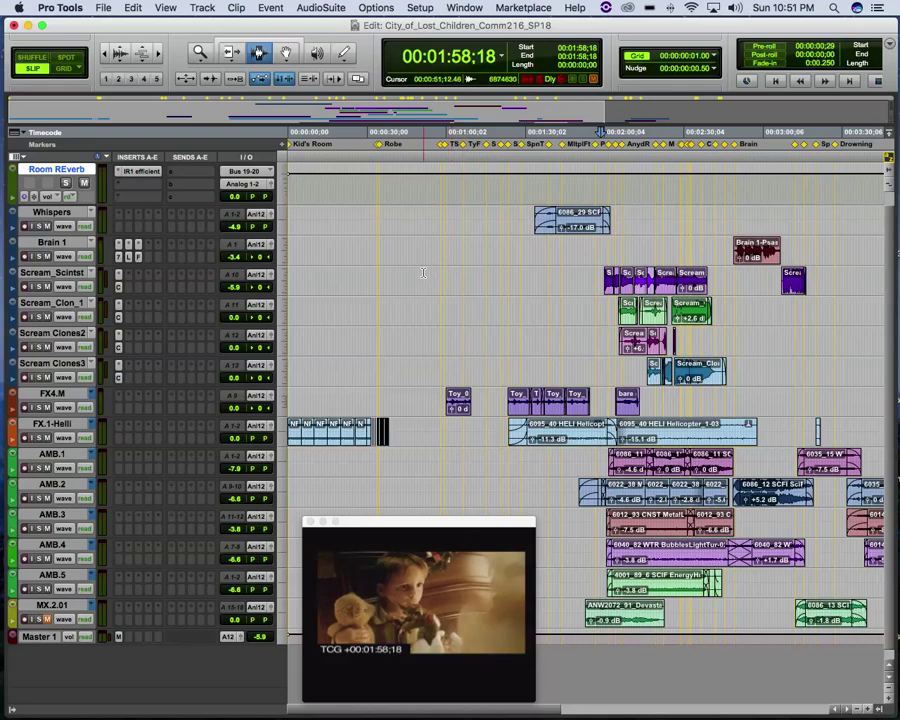
scroll(418, 276, "right", 2)
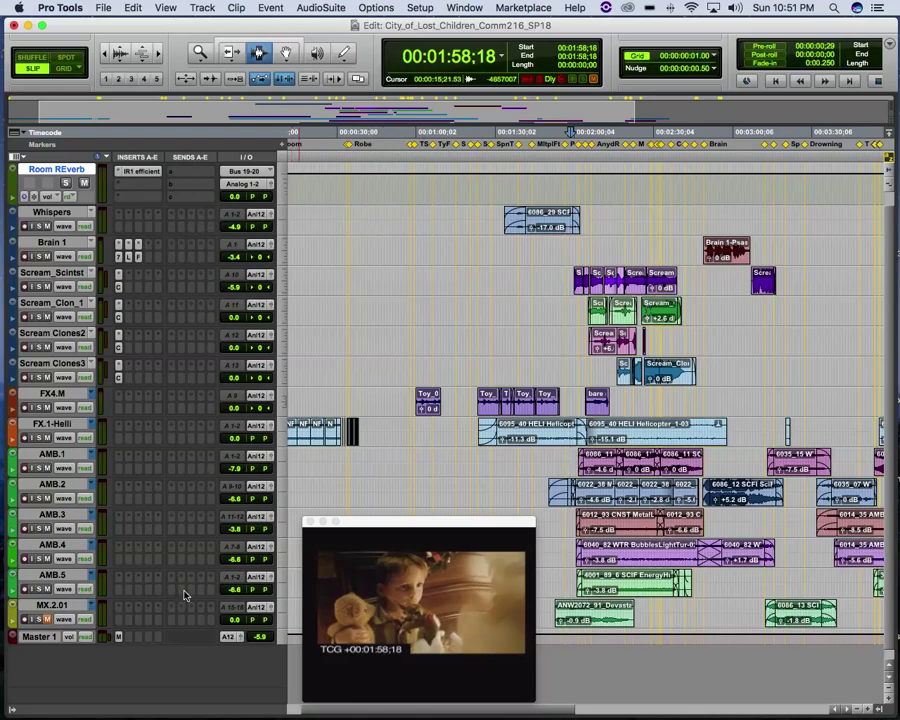
left_click(171, 232)
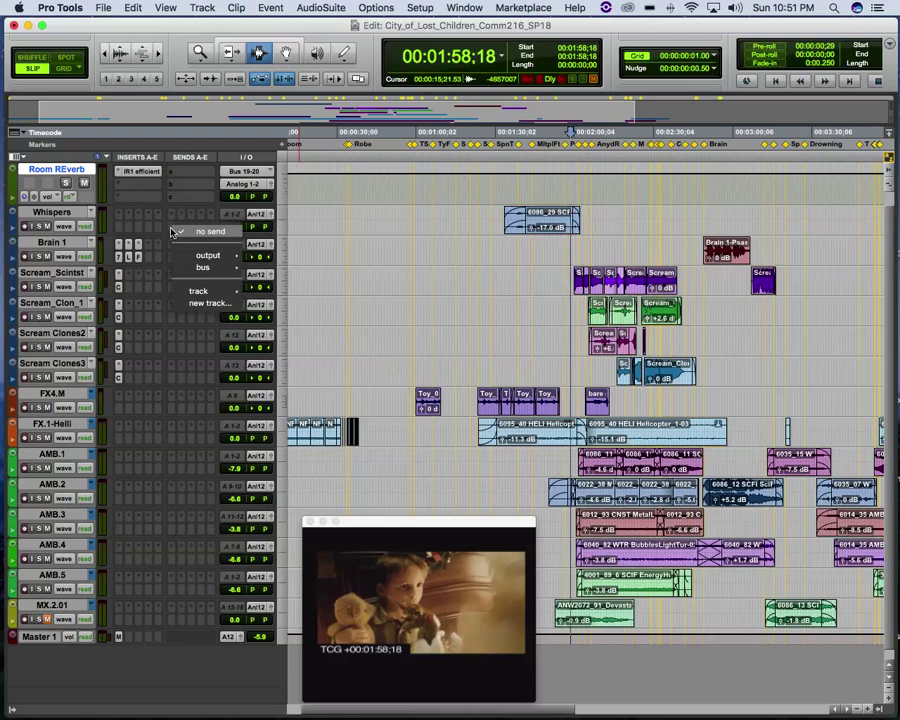
mouse_move(205, 268)
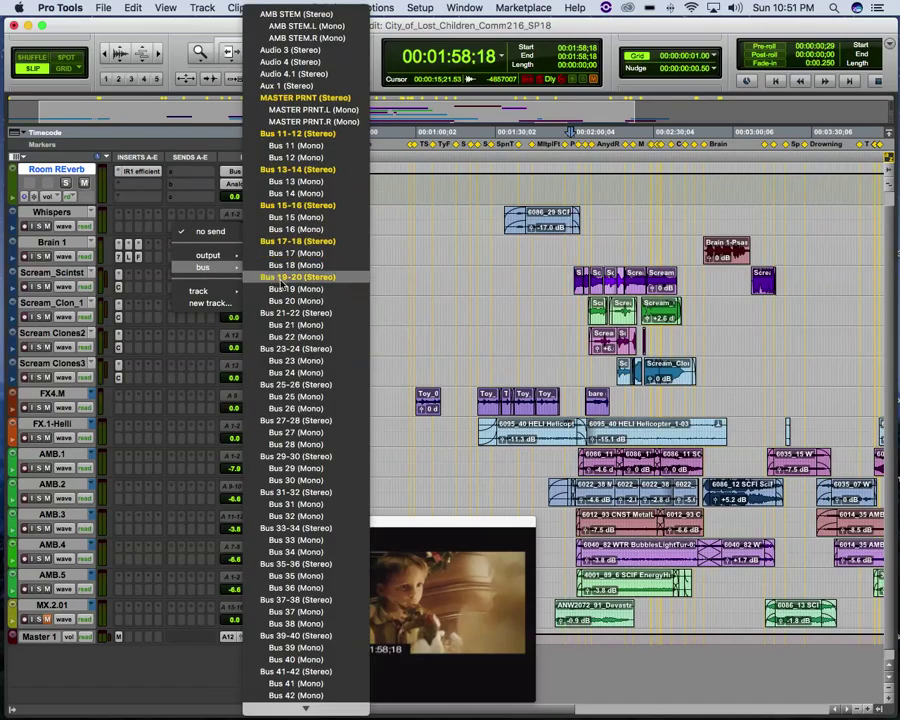
left_click(255, 276)
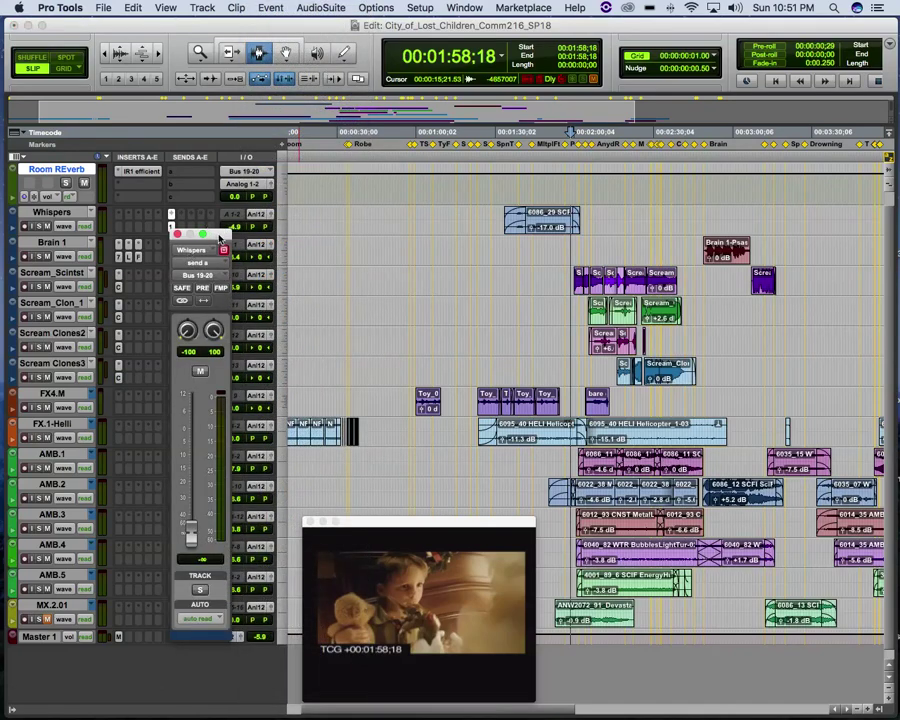
left_click_drag(220, 238, 95, 238)
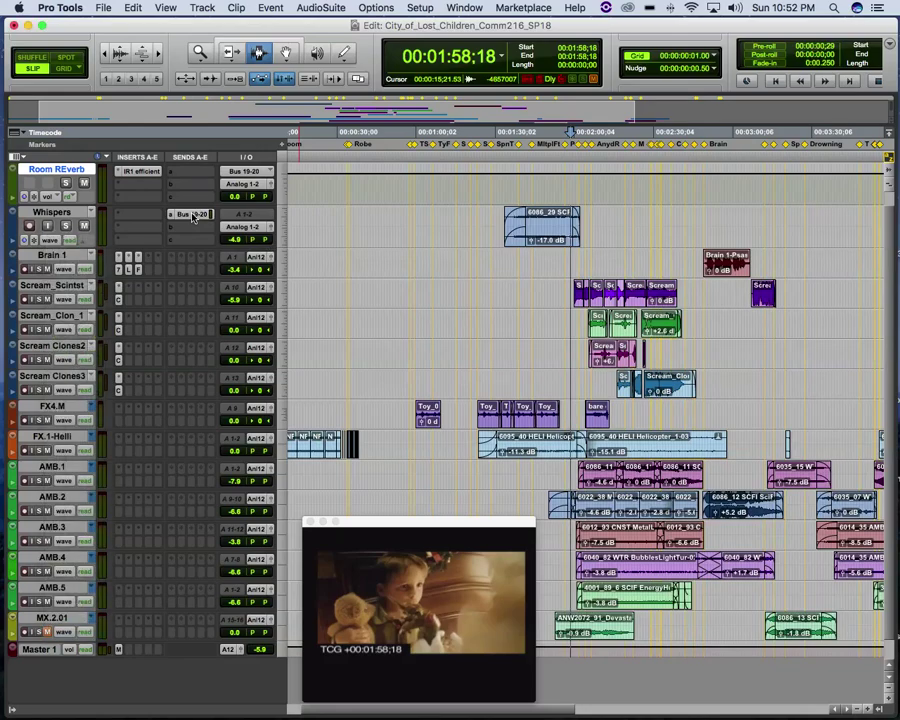
left_click(193, 216)
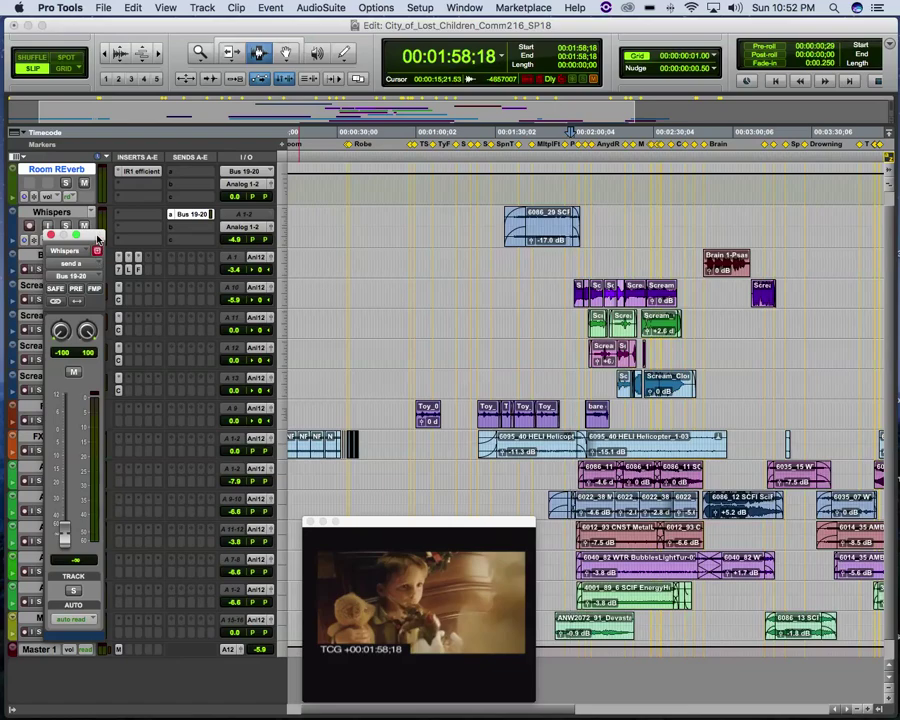
Step: Solo the Whispers track and audition its clip from 00:01:46:10, with the send window moved below the track's controls
scroll(98, 238, "down", 1)
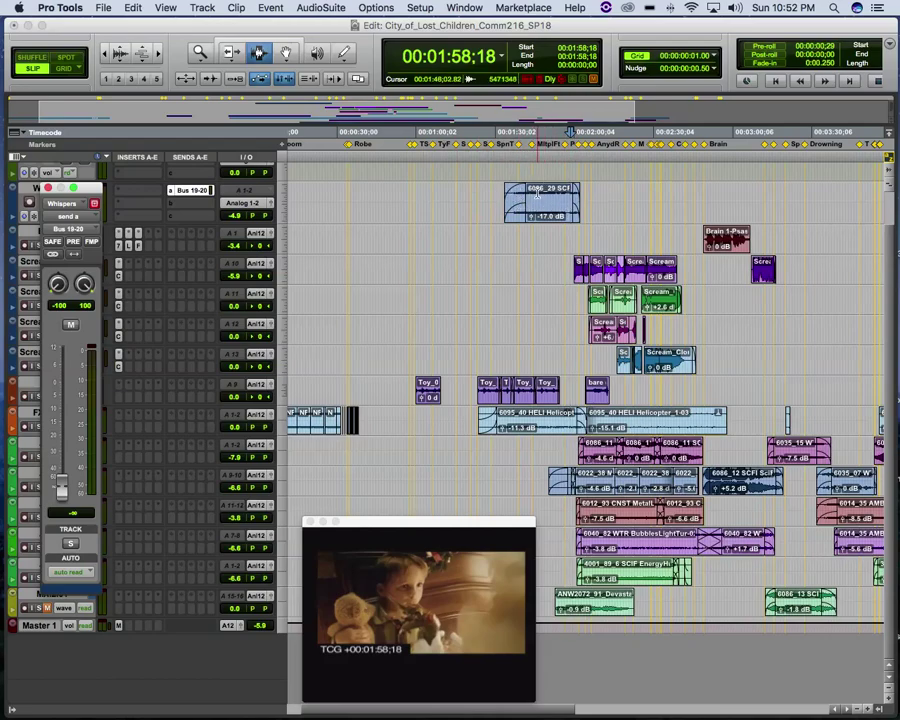
left_click(540, 195)
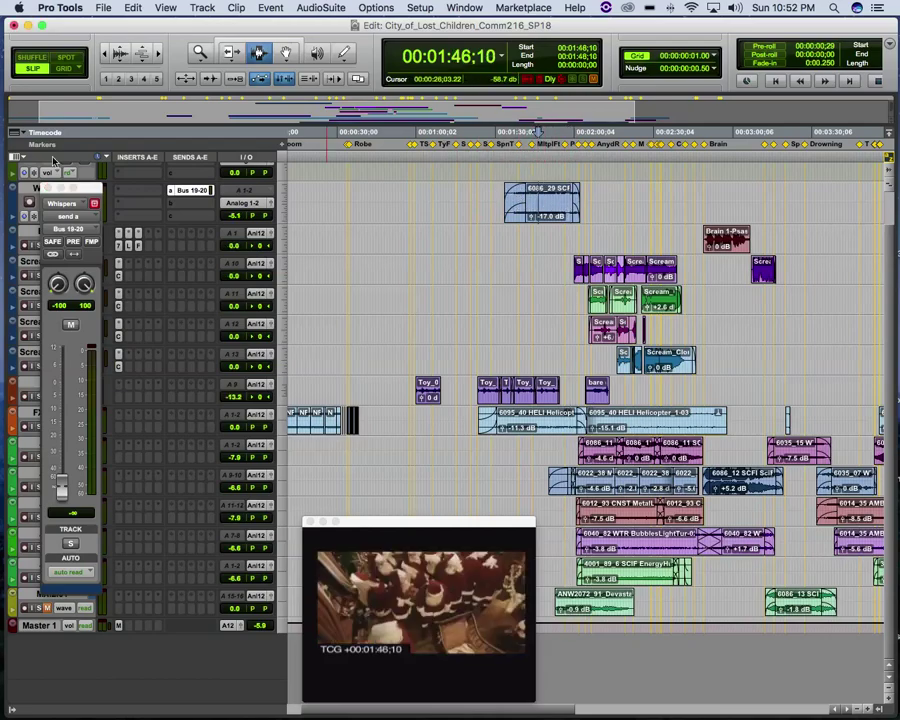
left_click_drag(93, 200, 93, 243)
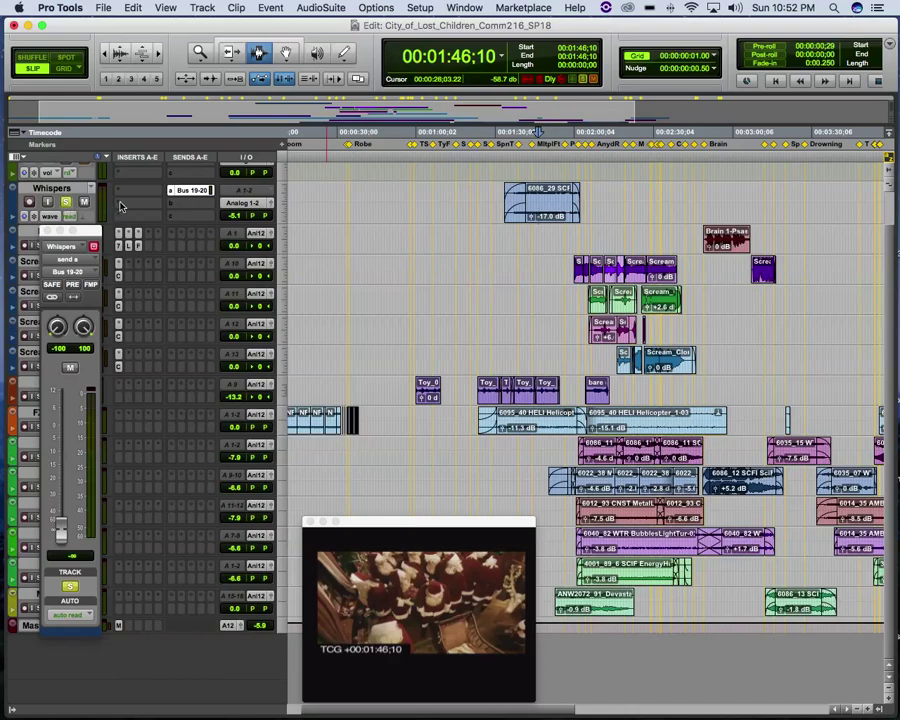
key("space")
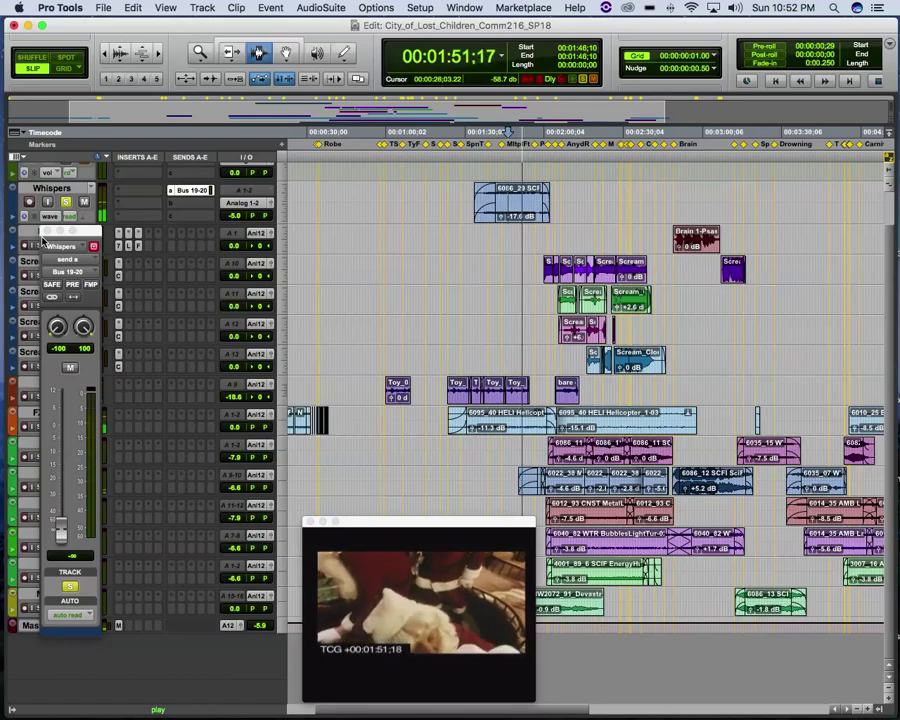
key("space")
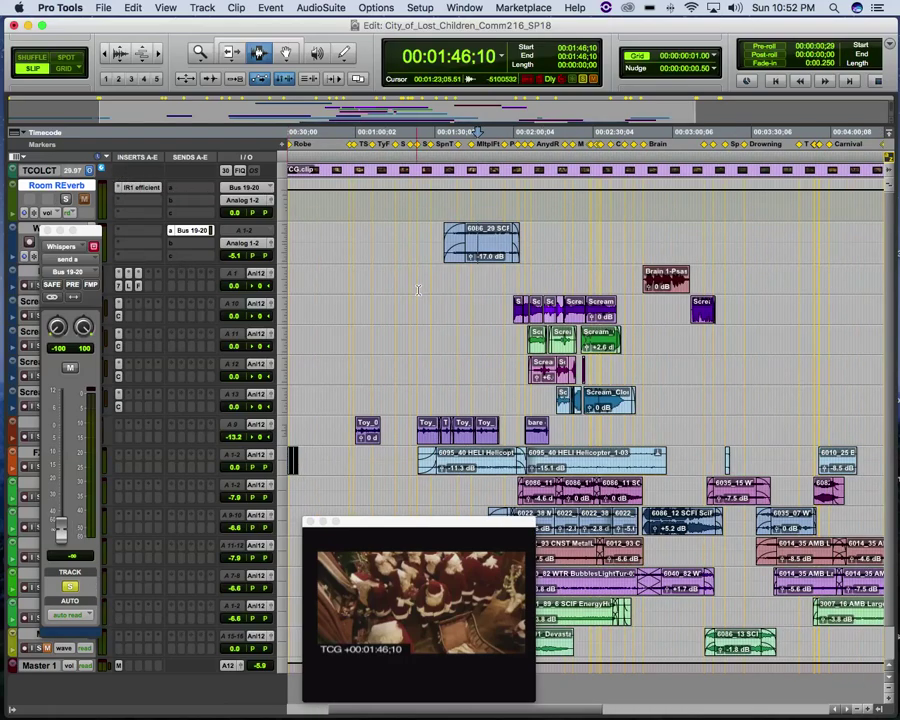
Step: Select the Whispers clip from 00:01:44:06 to 00:01:50:02, play it, and move the send window clear of the Whispers and Room REverb controls
left_click(478, 245)
key("space")
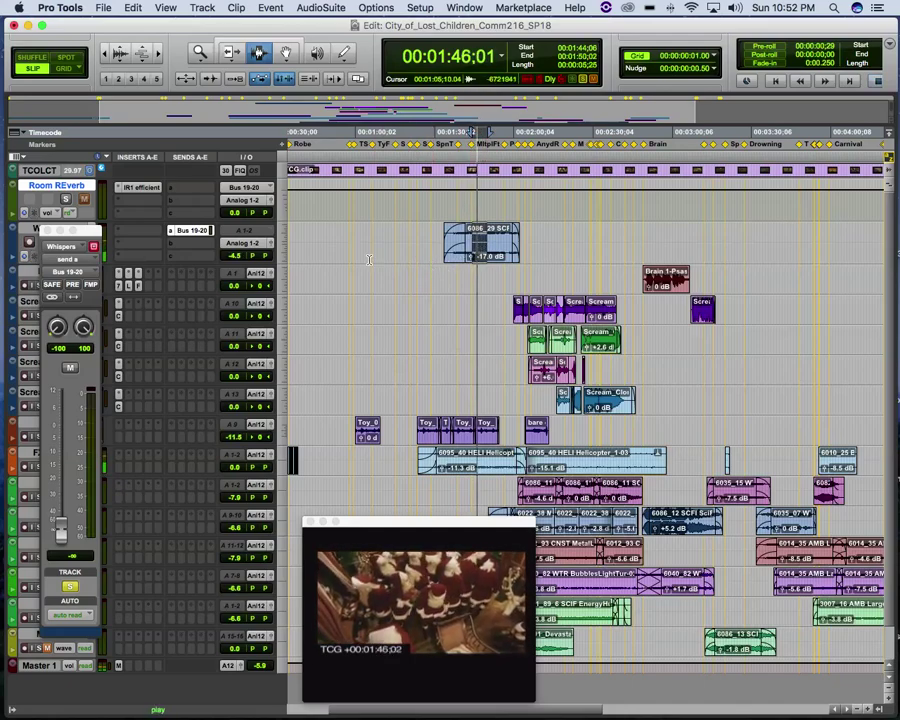
left_click_drag(90, 235, 98, 223)
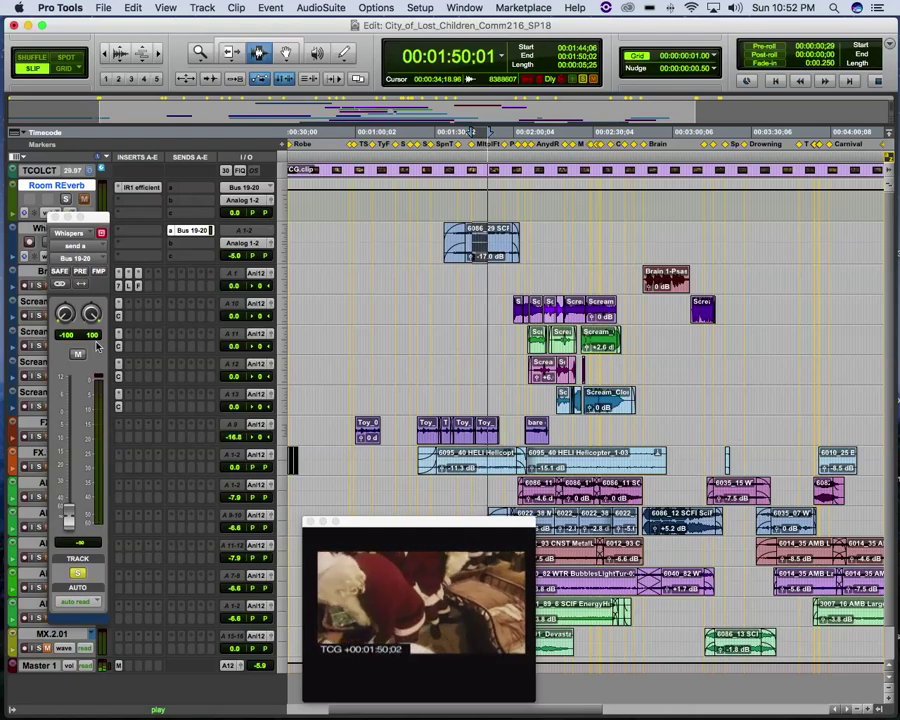
key("space")
left_click_drag(80, 220, 125, 280)
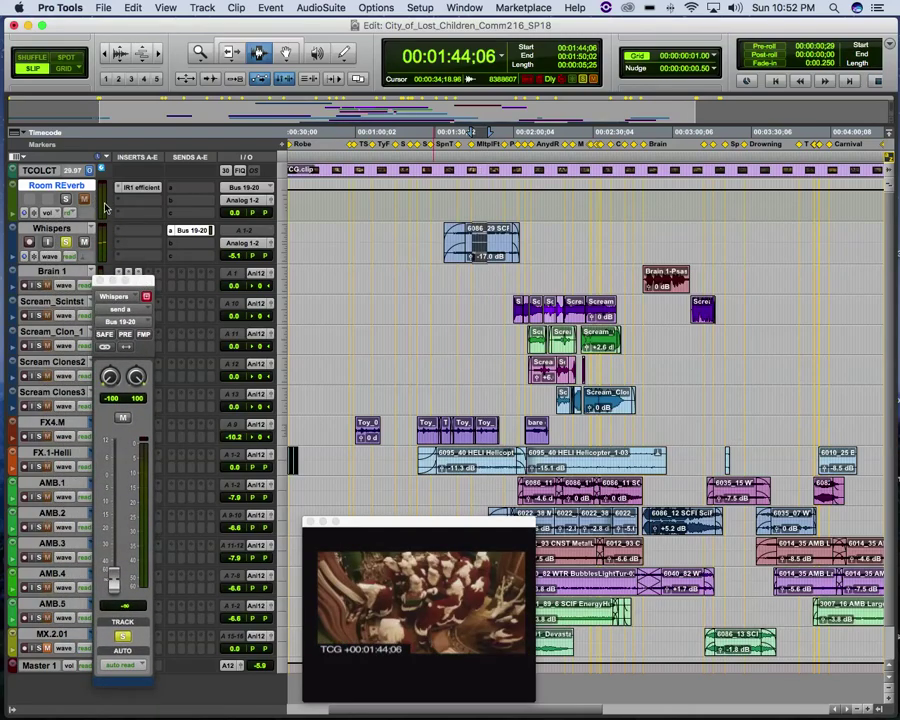
scroll(600, 300, "right", 5)
scroll(706, 257, "left", 8)
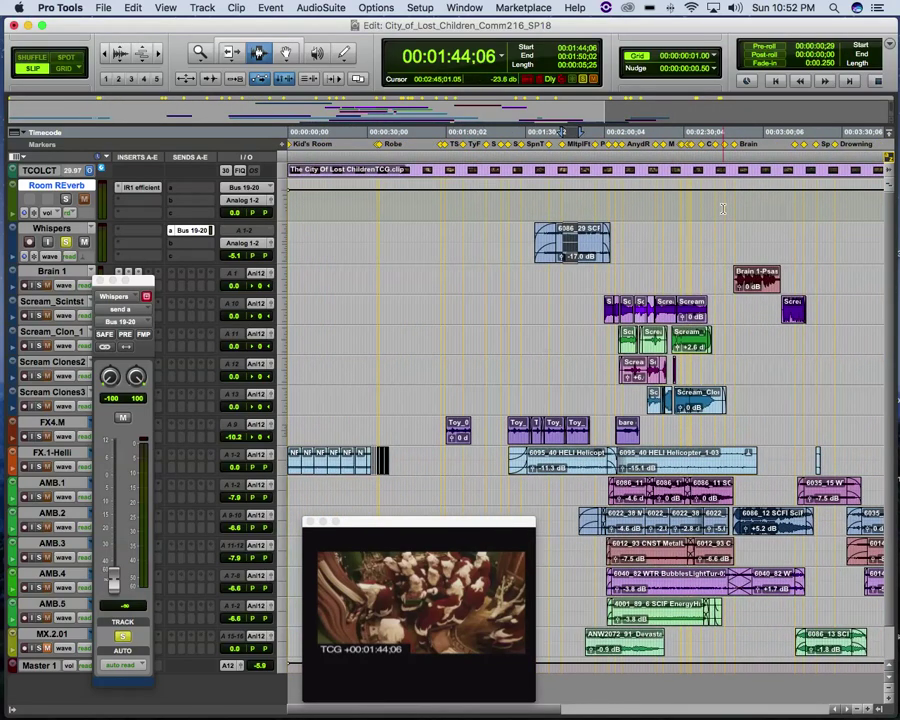
key("super+1")
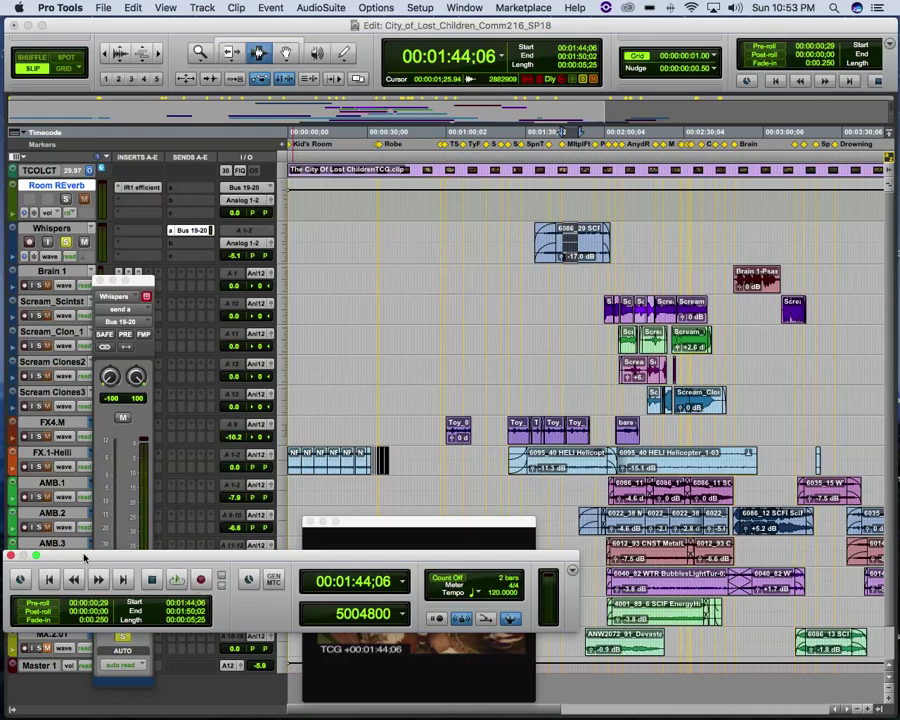
left_click(11, 557)
Step: Play the Whispers selection and raise its send a fader to +0.2 dB, auditioning the reverb level
key("space")
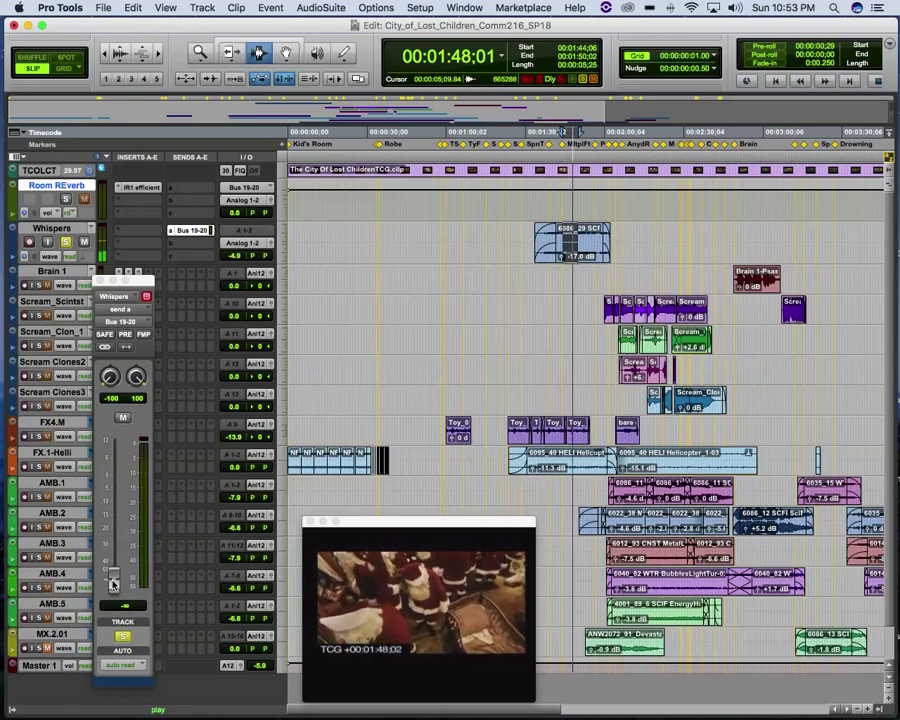
left_click_drag(117, 583, 128, 498)
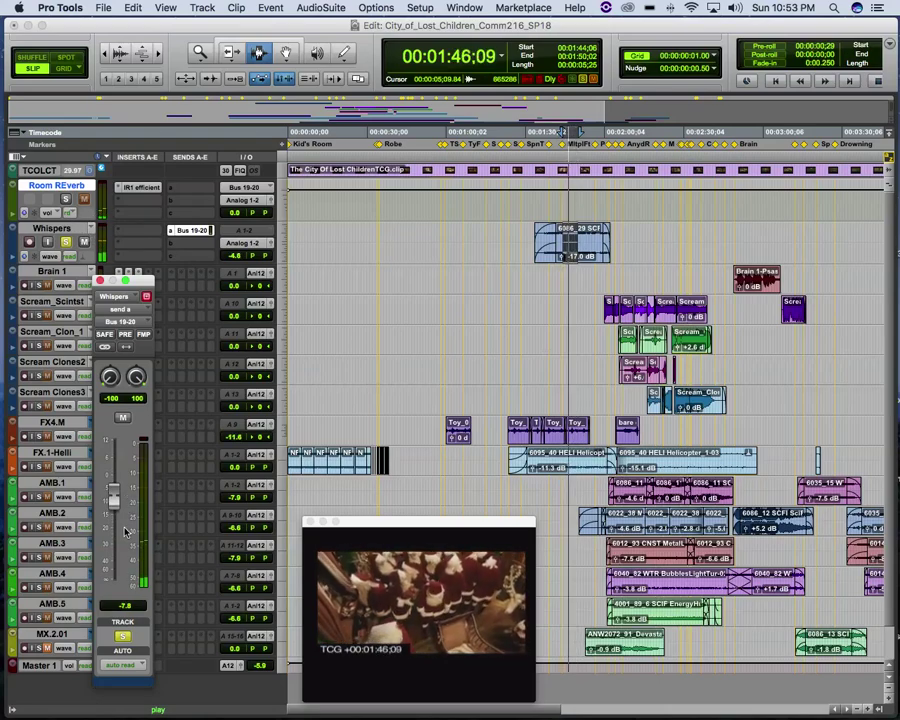
left_click_drag(112, 498, 112, 492)
key("space")
key("space")
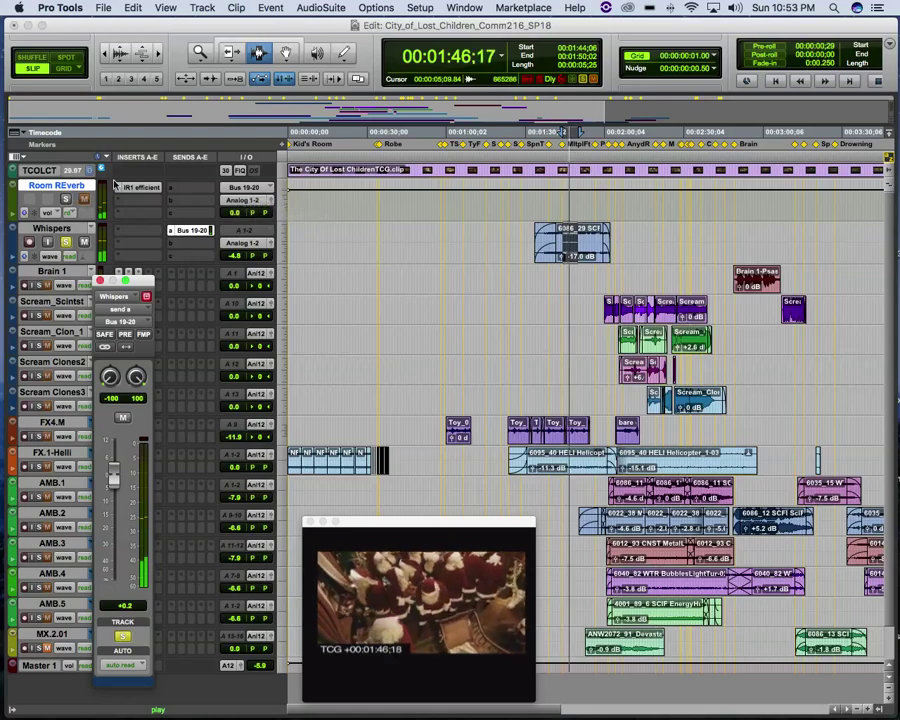
Step: Lengthen the reverb time of the Room REverb track's IR-1 insert to 2.7 s (ratio 1.96) during playback and close the plug-in
left_click(140, 189)
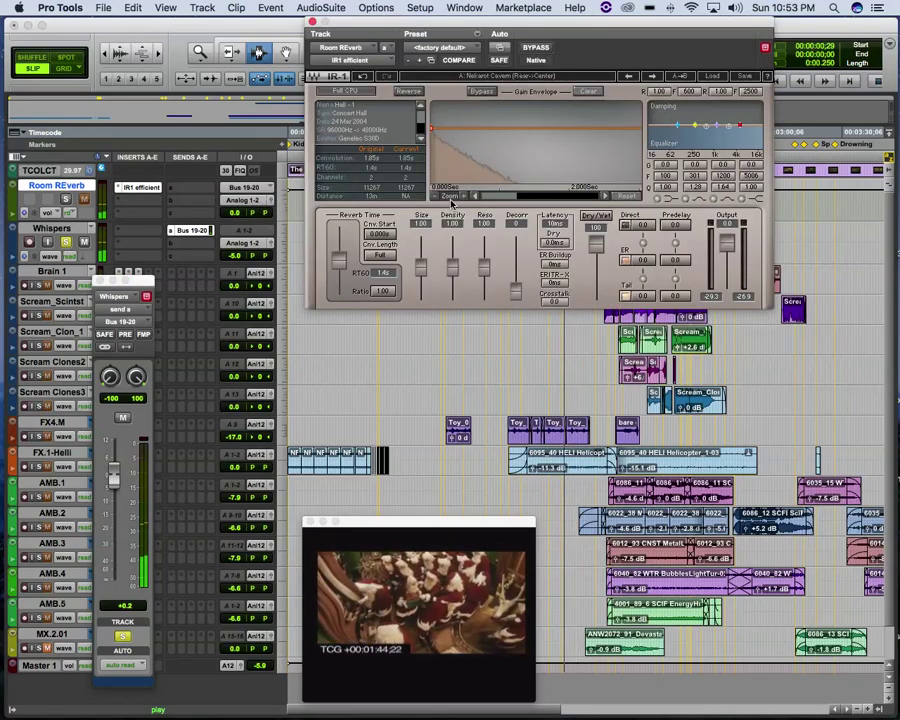
left_click_drag(633, 22, 381, 22)
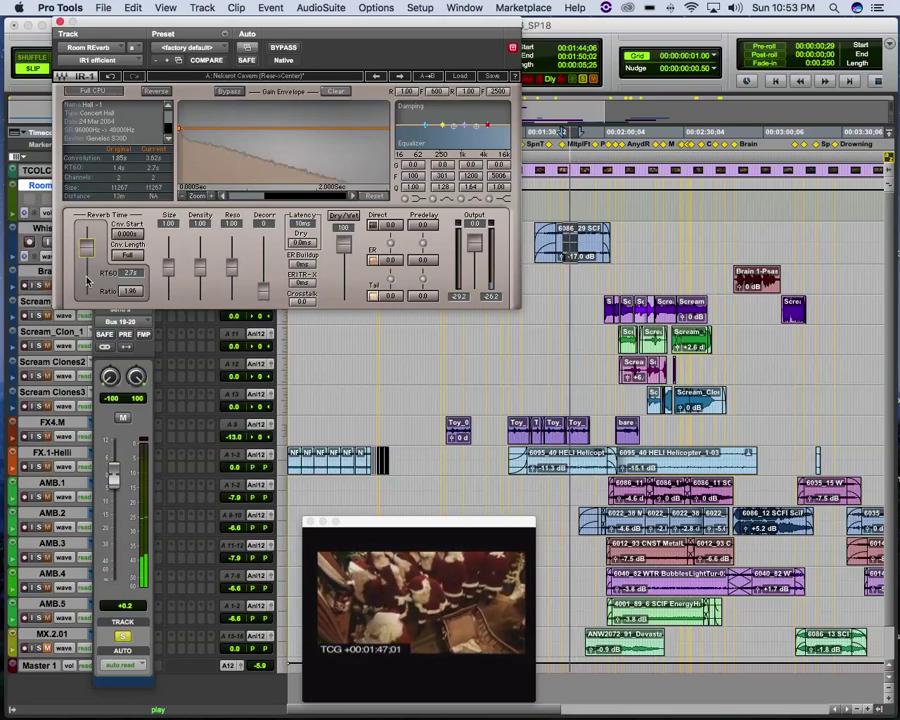
left_click_drag(122, 24, 374, 36)
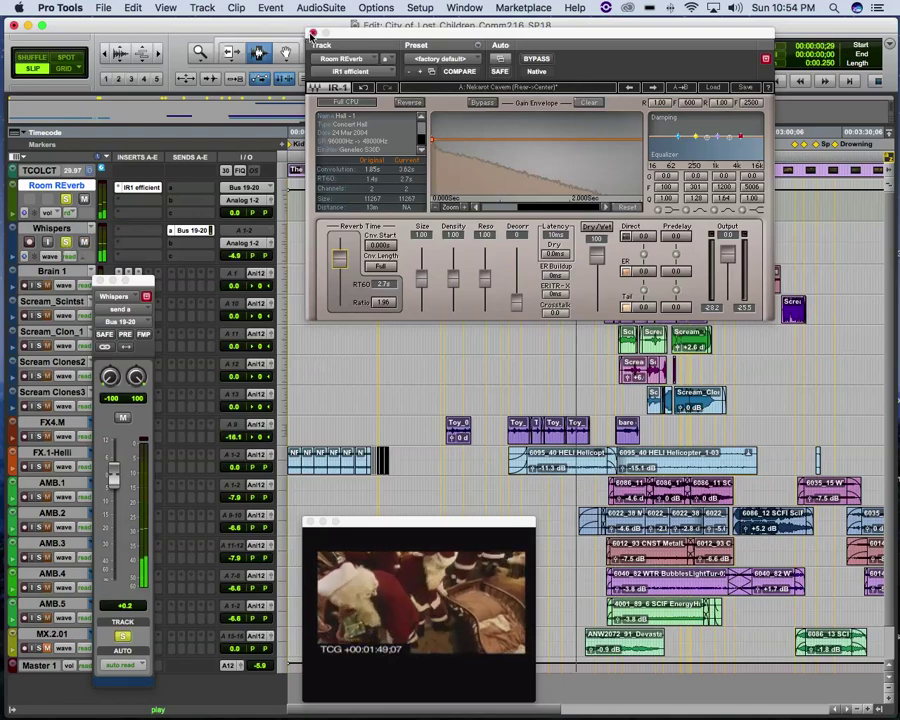
left_click(312, 33)
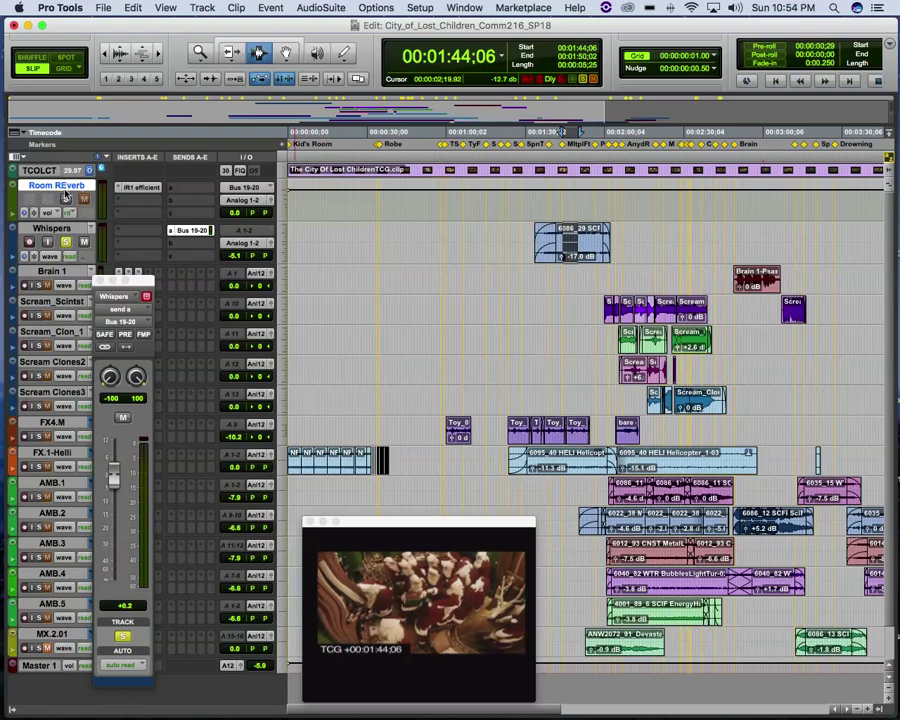
Step: Take the Whispers track out of solo and close its send a fader window
scroll(62, 205, "down", 2)
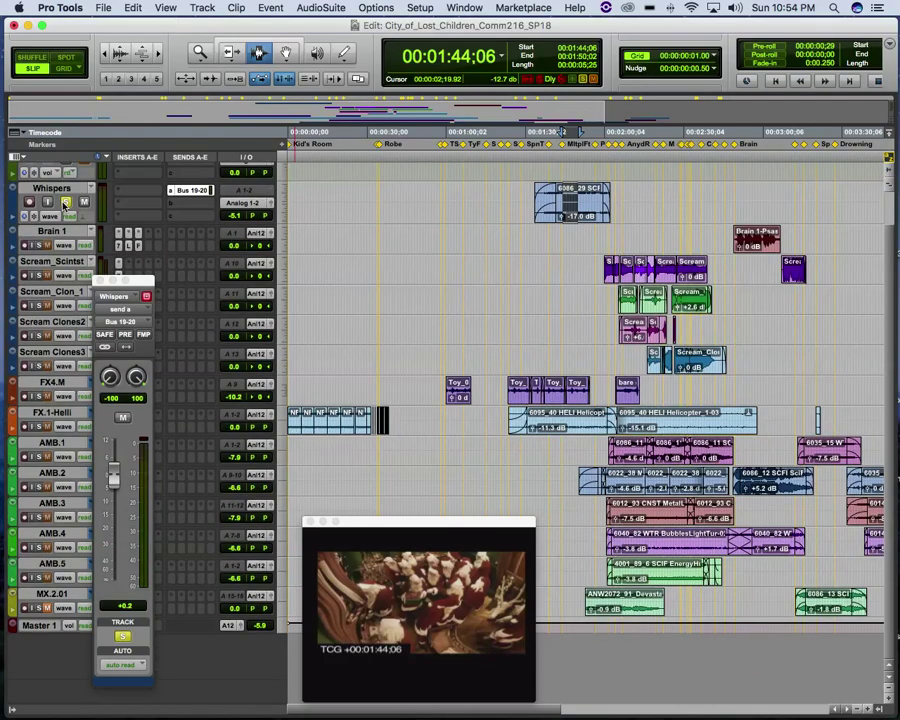
scroll(72, 188, "up", 2)
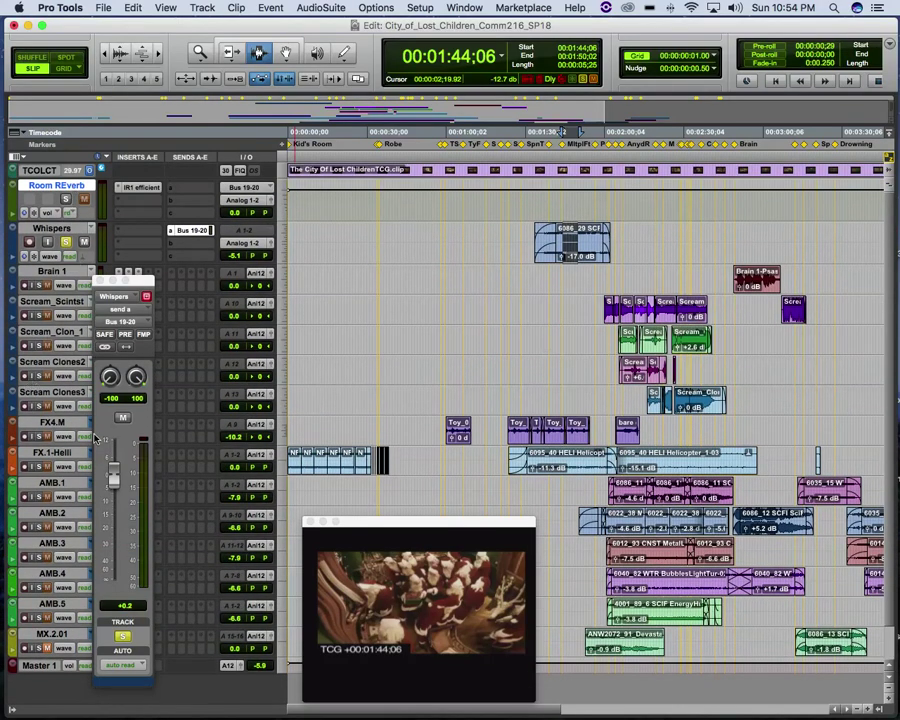
scroll(80, 225, "down", 1)
scroll(67, 205, "up", 1)
scroll(400, 220, "down", 2)
scroll(400, 220, "right", 3)
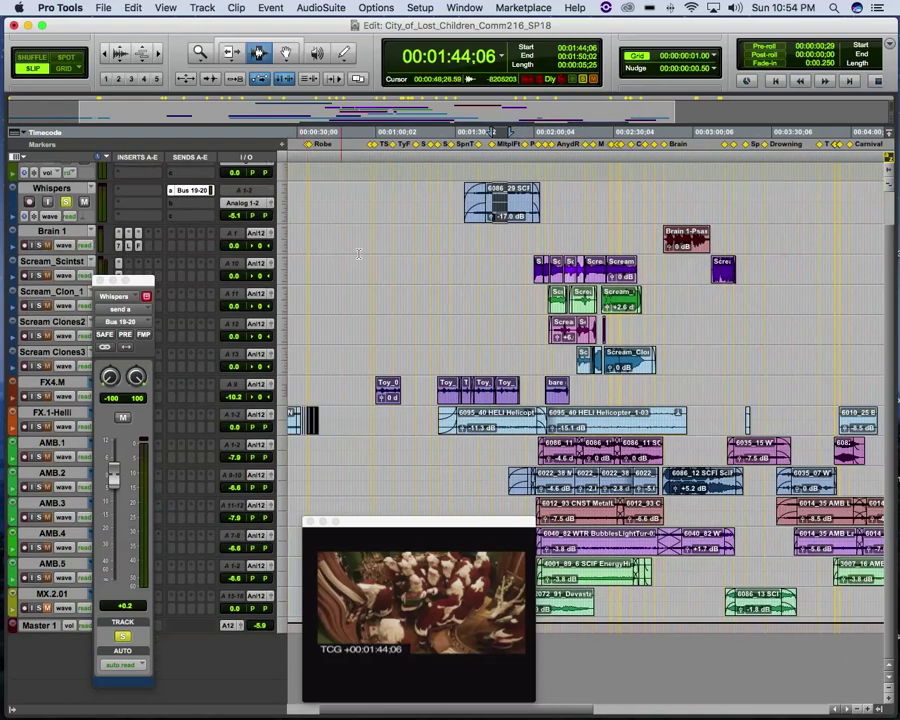
scroll(400, 220, "up", 2)
scroll(67, 243, "left", 1)
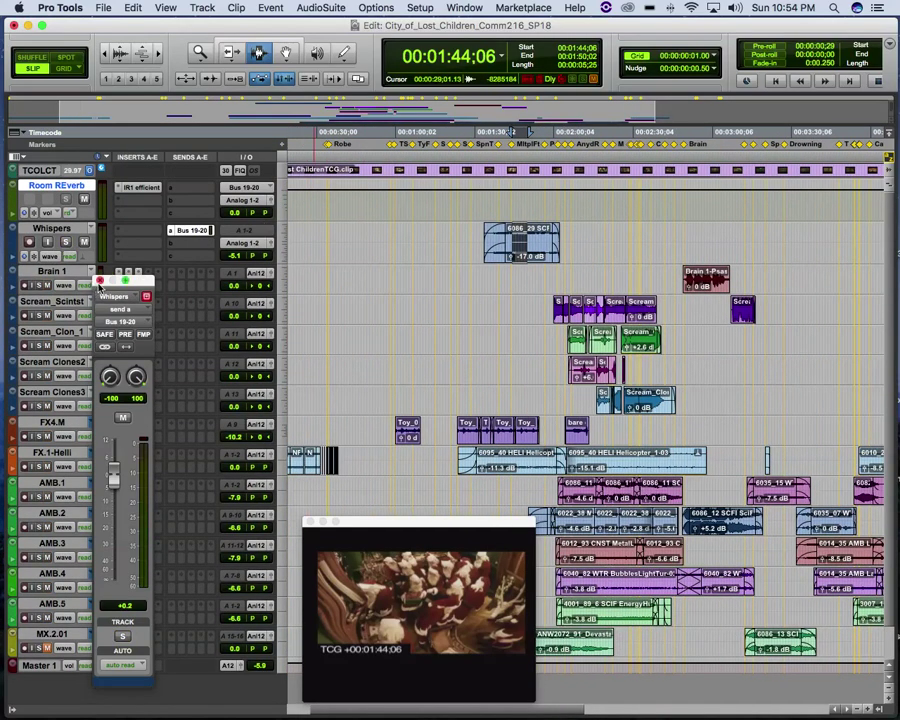
left_click(100, 281)
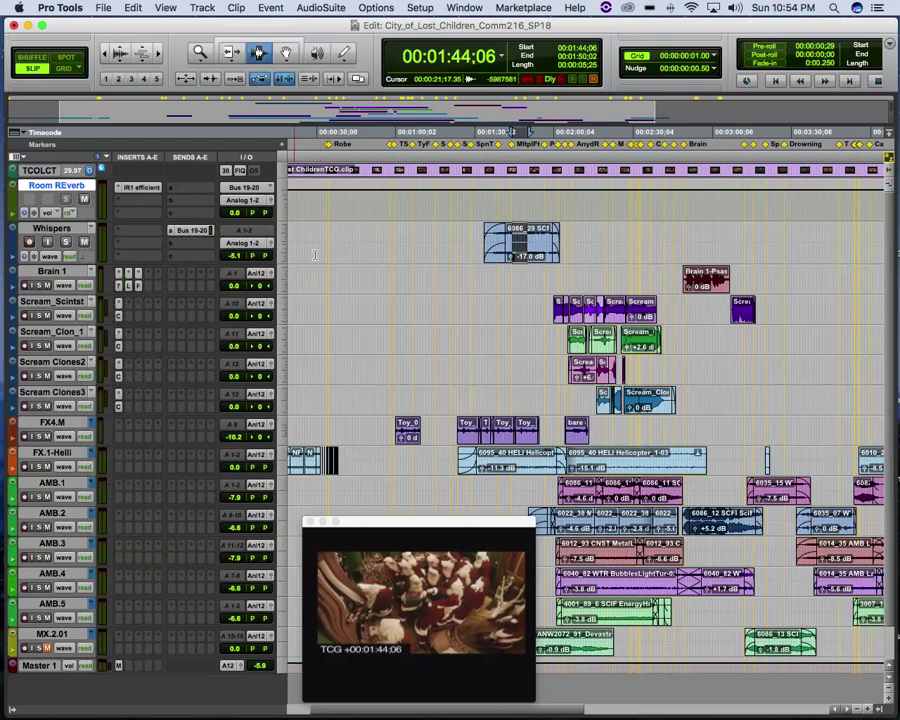
Step: Solo the AMB tracks and play the session from 00:01:44:06
scroll(380, 276, "left", 2)
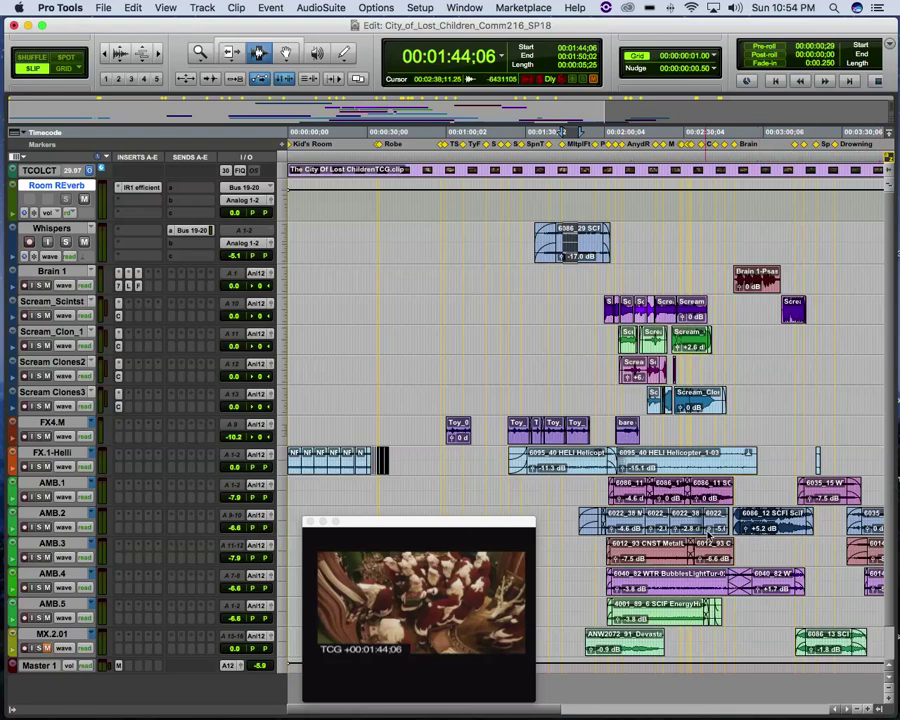
scroll(725, 424, "down", 2)
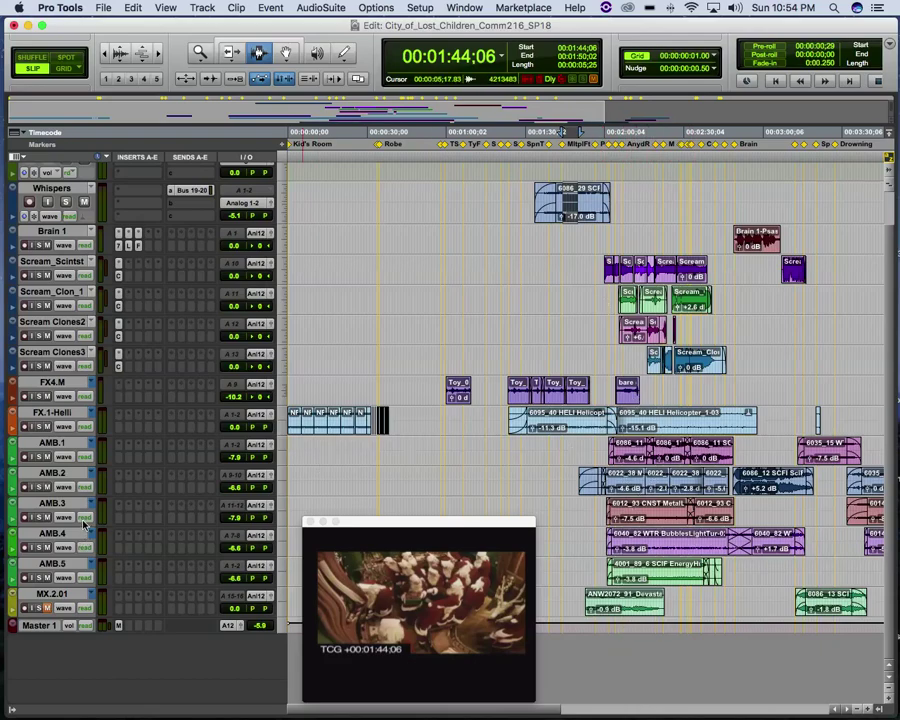
left_click(36, 457)
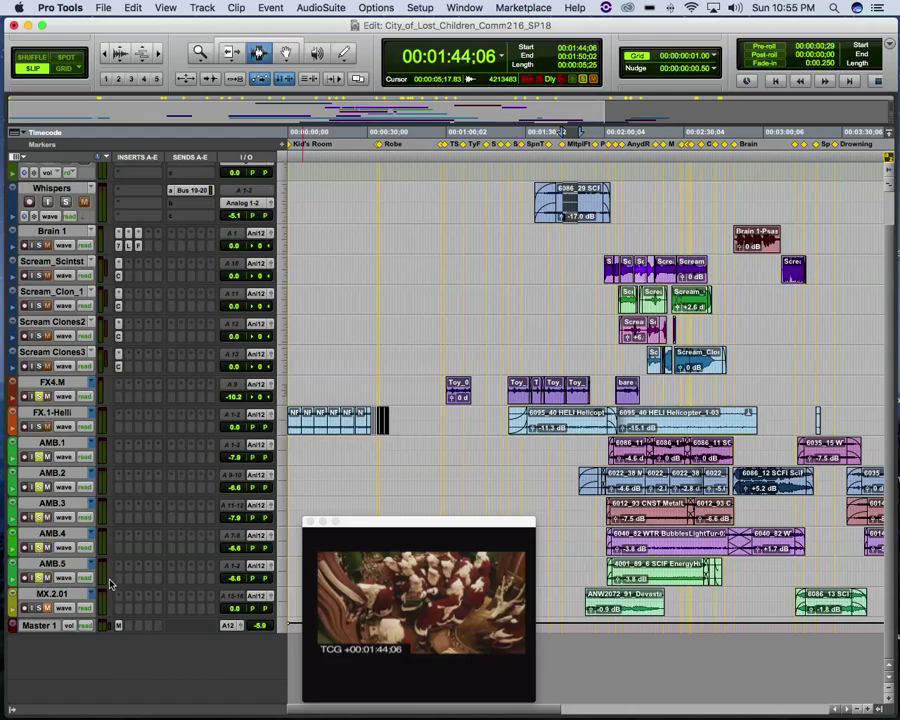
key("space")
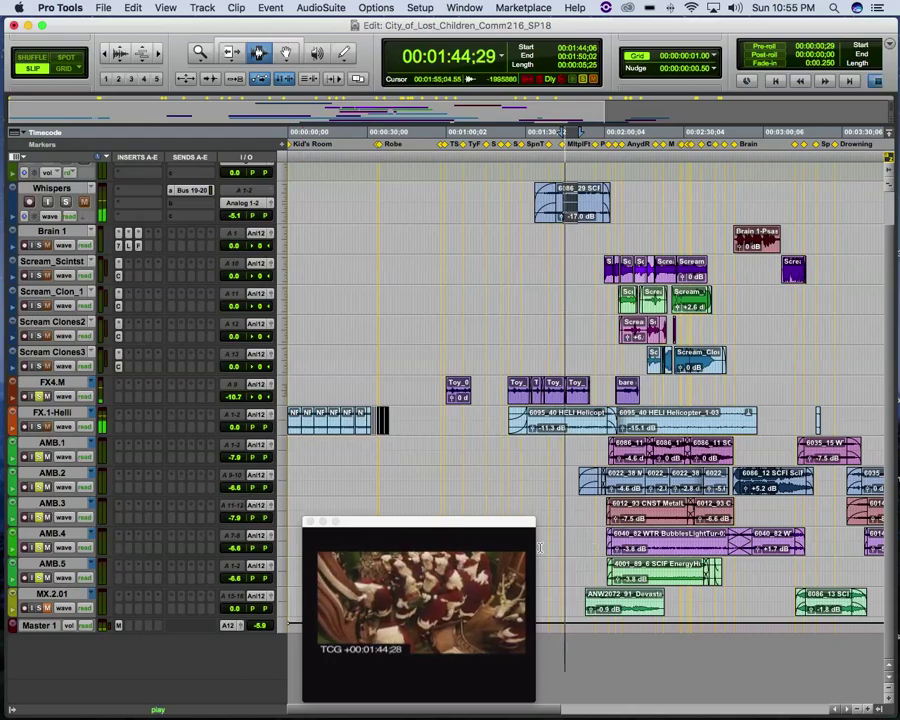
Step: Play from 00:01:59:28, moving the video window clear of the lower tracks and enlarging it
key("space")
left_click(607, 462)
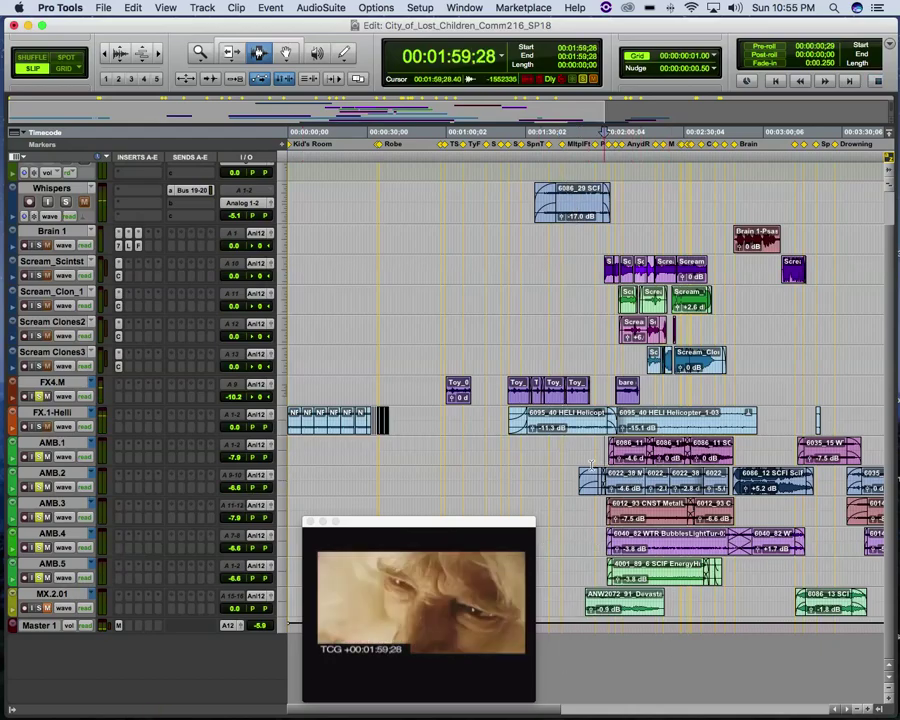
key("space")
left_click_drag(471, 521, 338, 58)
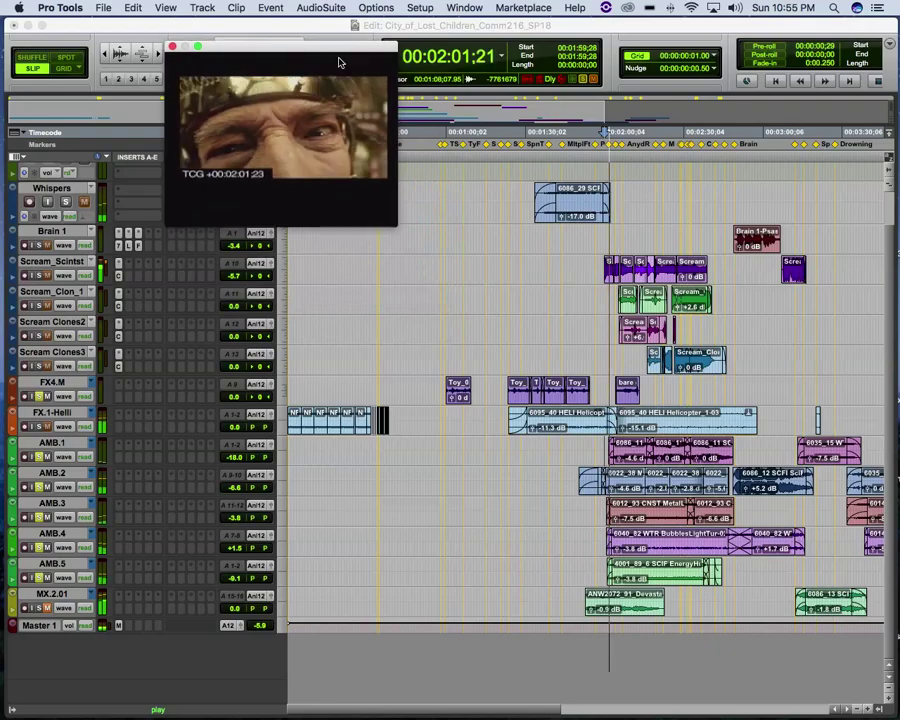
left_click_drag(393, 224, 449, 265)
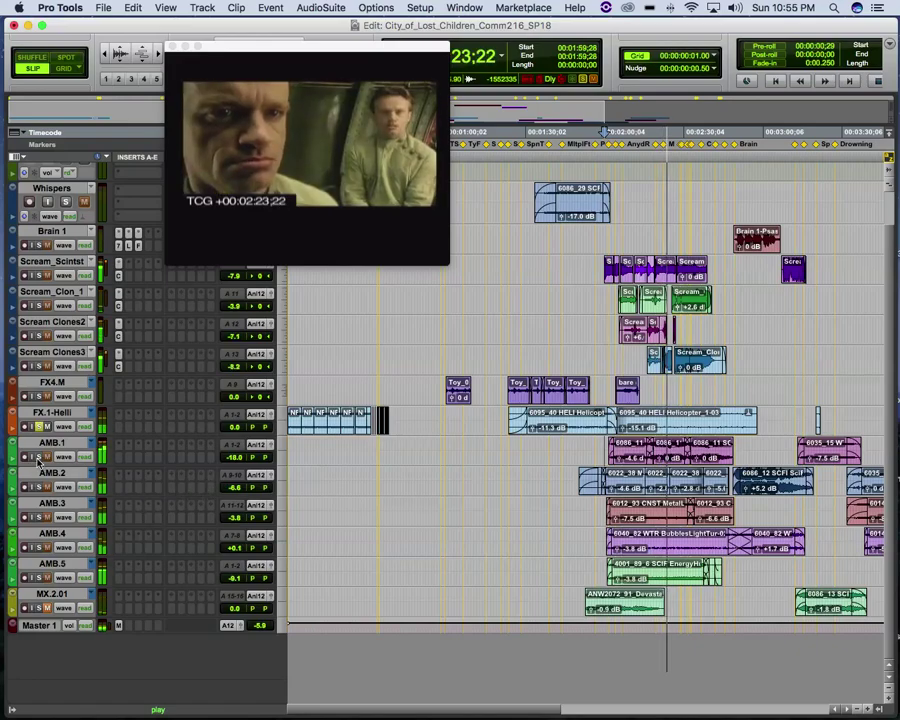
Step: Take FX.1-Helli out of solo, audition the AMB tracks soloed against the picture, and stop playback
left_click(37, 427)
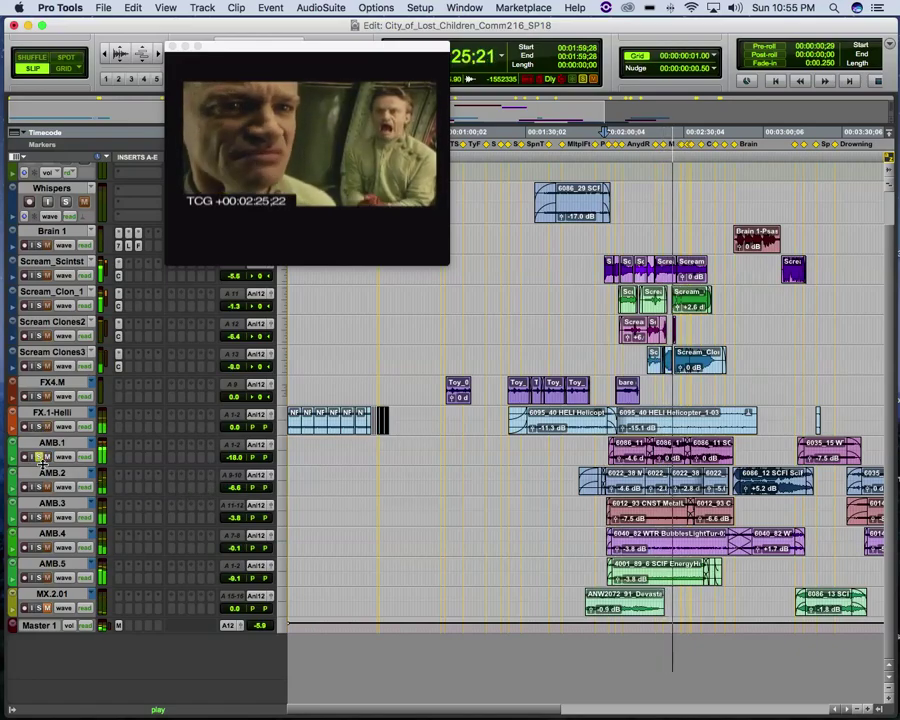
scroll(47, 482, "up", 2)
scroll(47, 482, "down", 1)
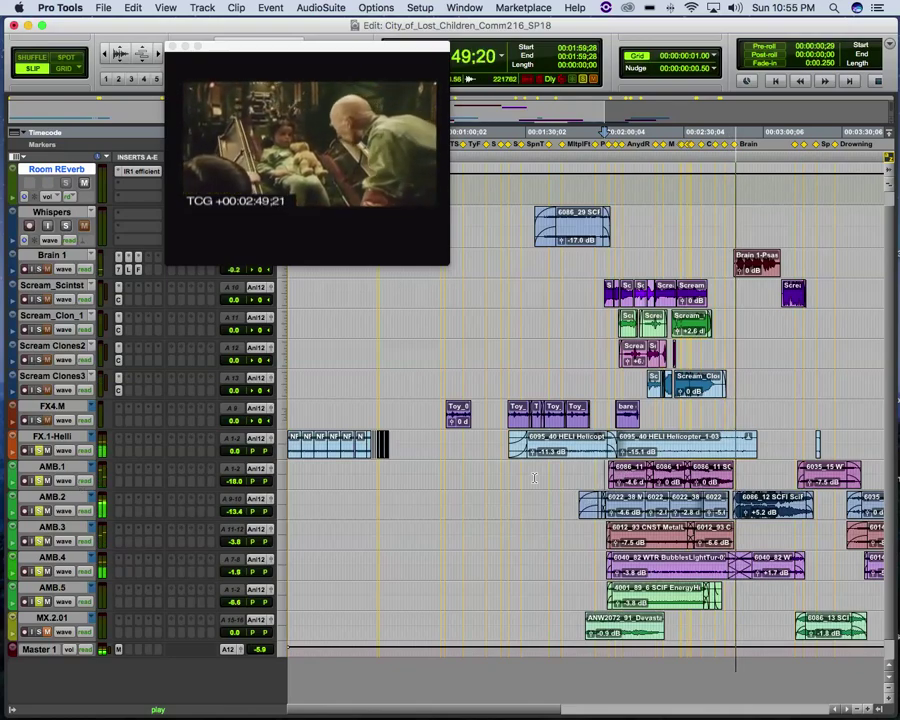
scroll(773, 483, "down", 1)
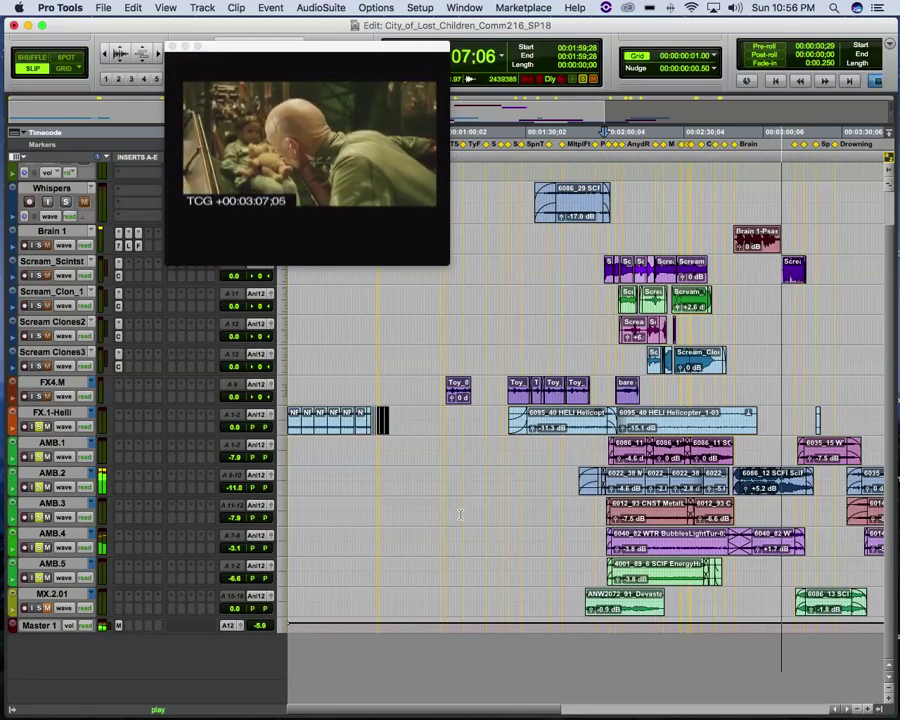
key("space")
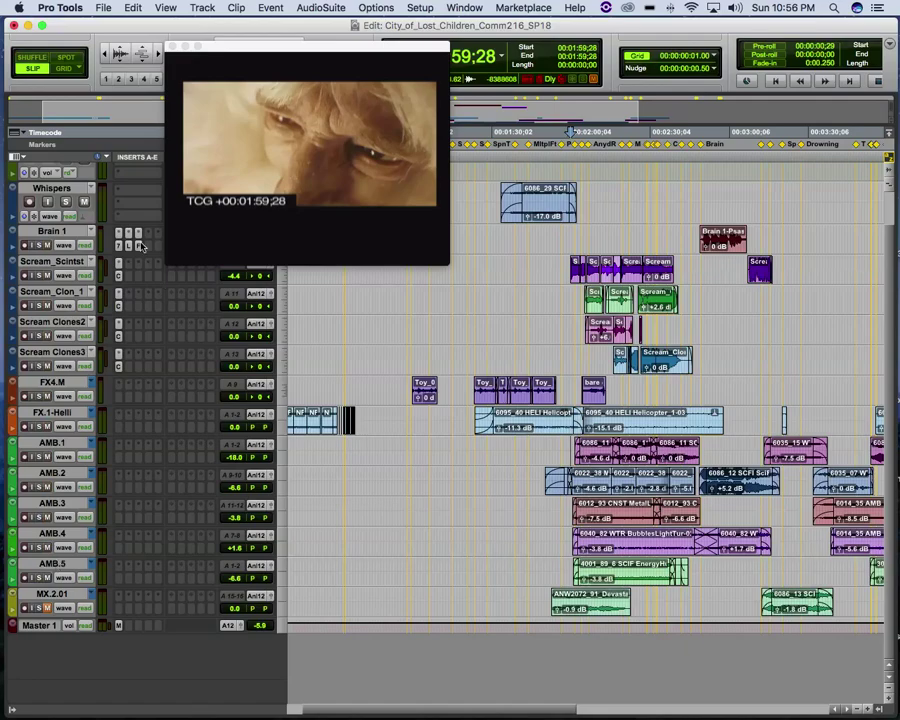
Step: Move the video window off the inserts and sends columns and audition the unsoloed mix from 00:01:58:02
left_click_drag(229, 48, 306, 34)
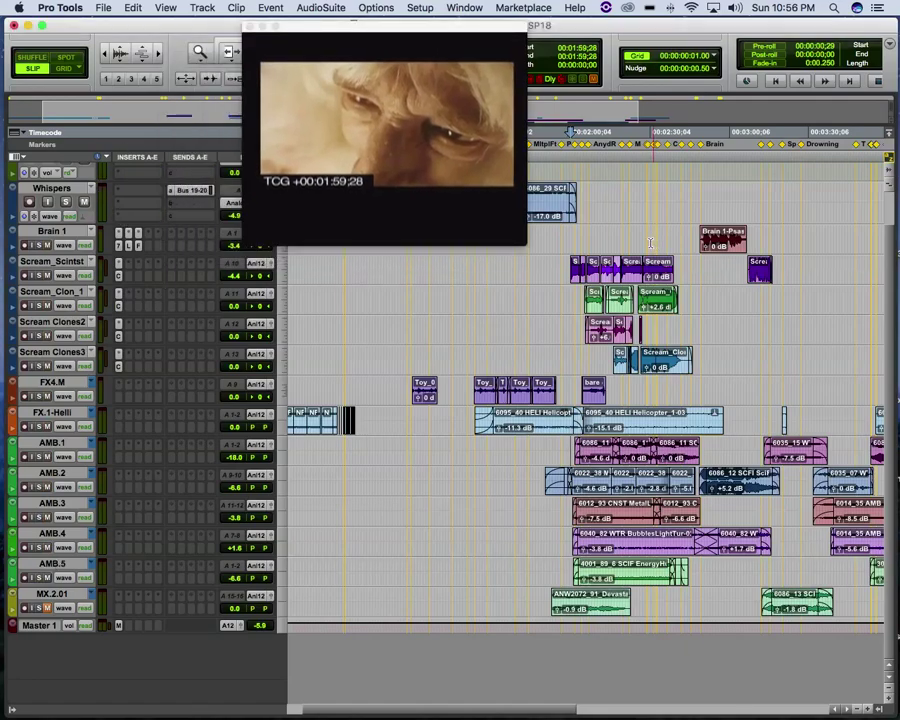
left_click(565, 265)
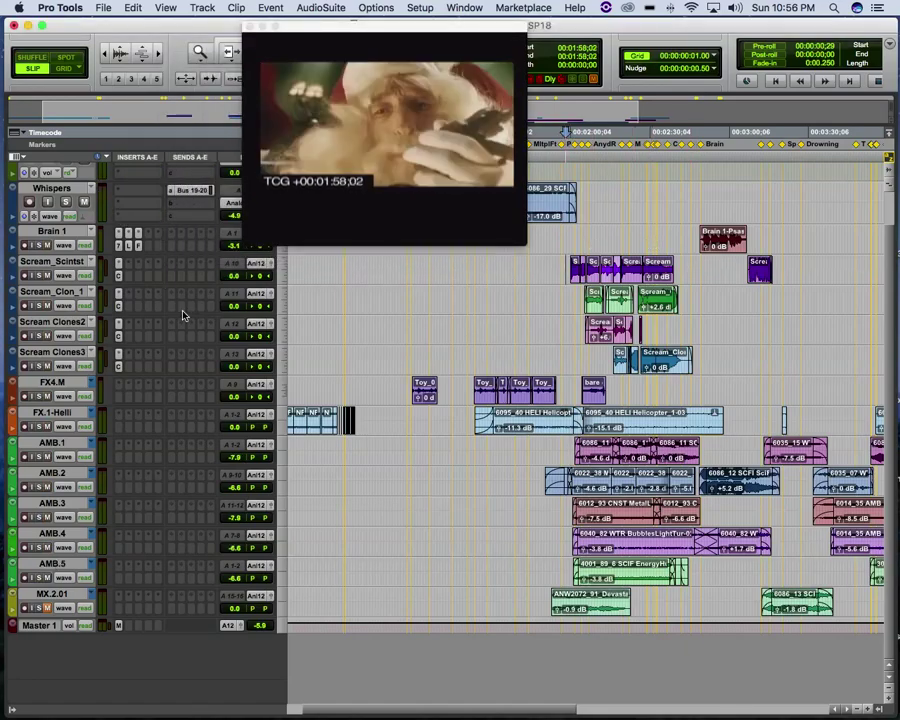
key("space")
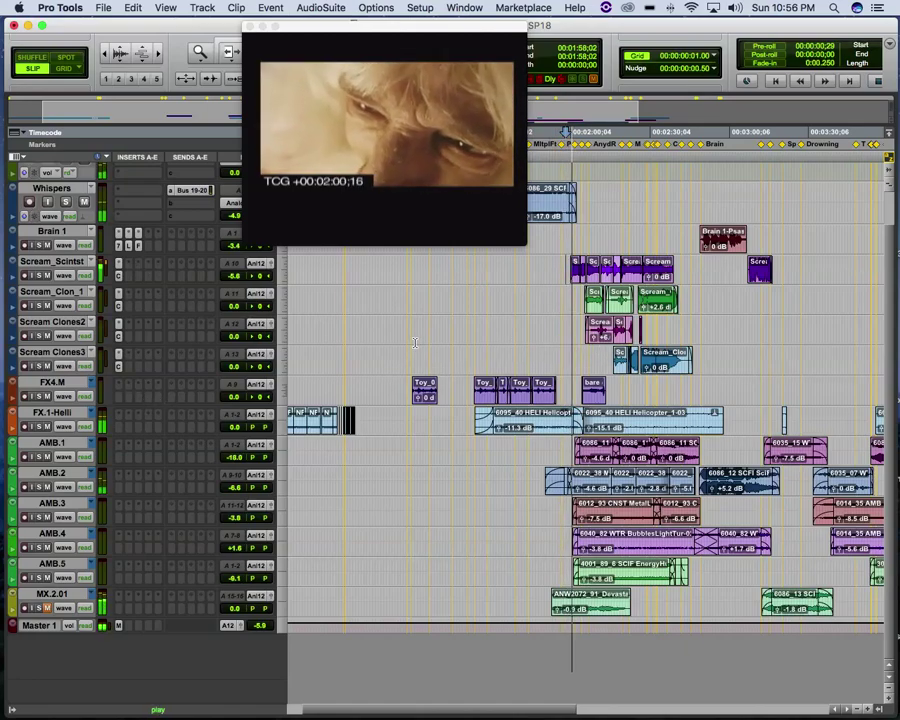
scroll(380, 255, "left", 2)
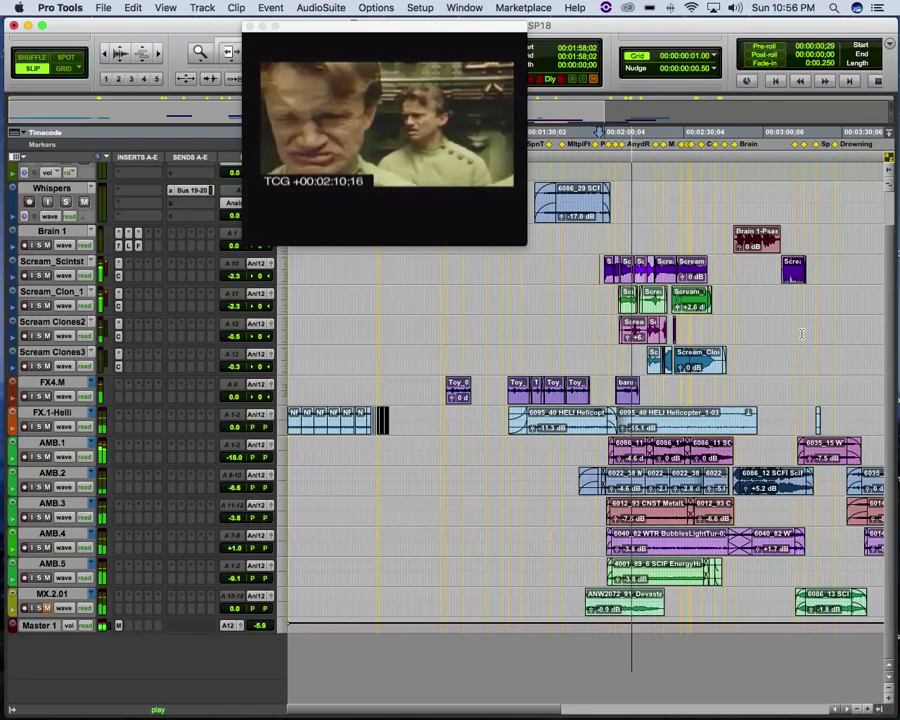
key("space")
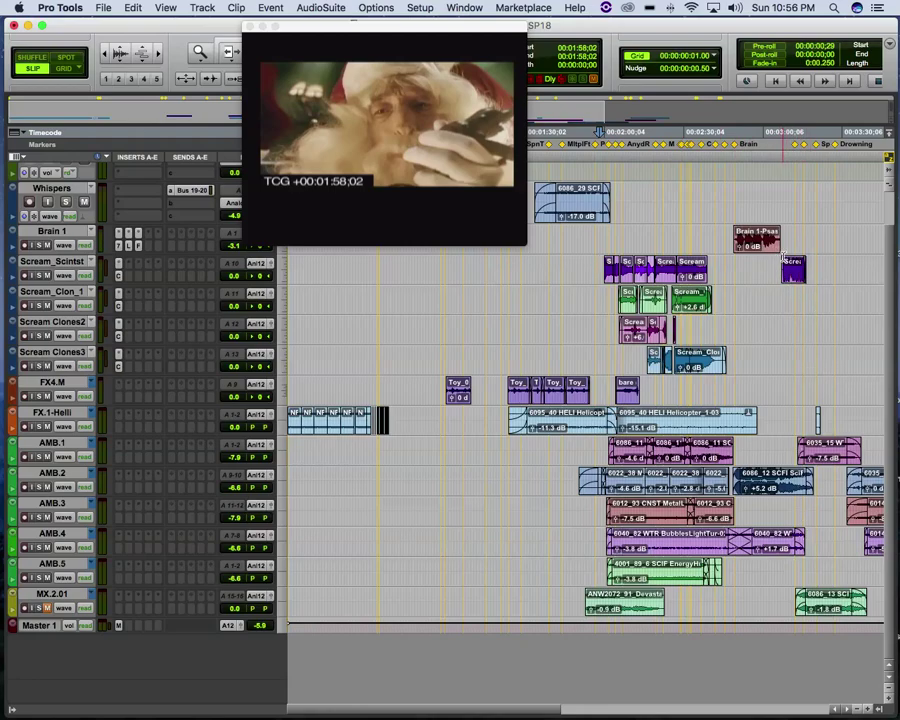
Step: Audition the Brain 1 clip from 00:02:52:22 and stop playback
left_click(743, 240)
key("space")
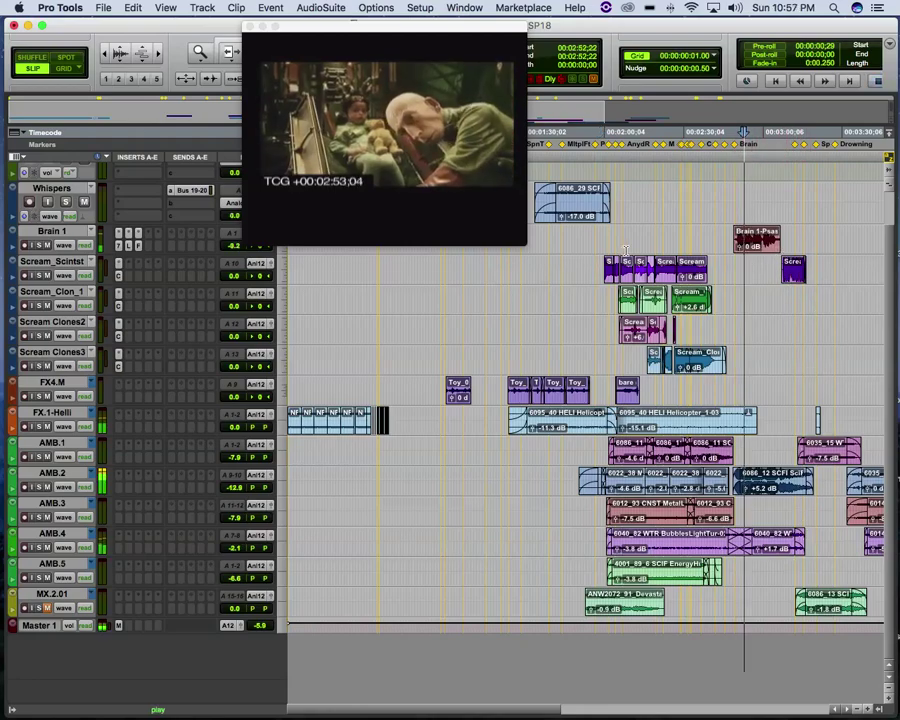
key("space")
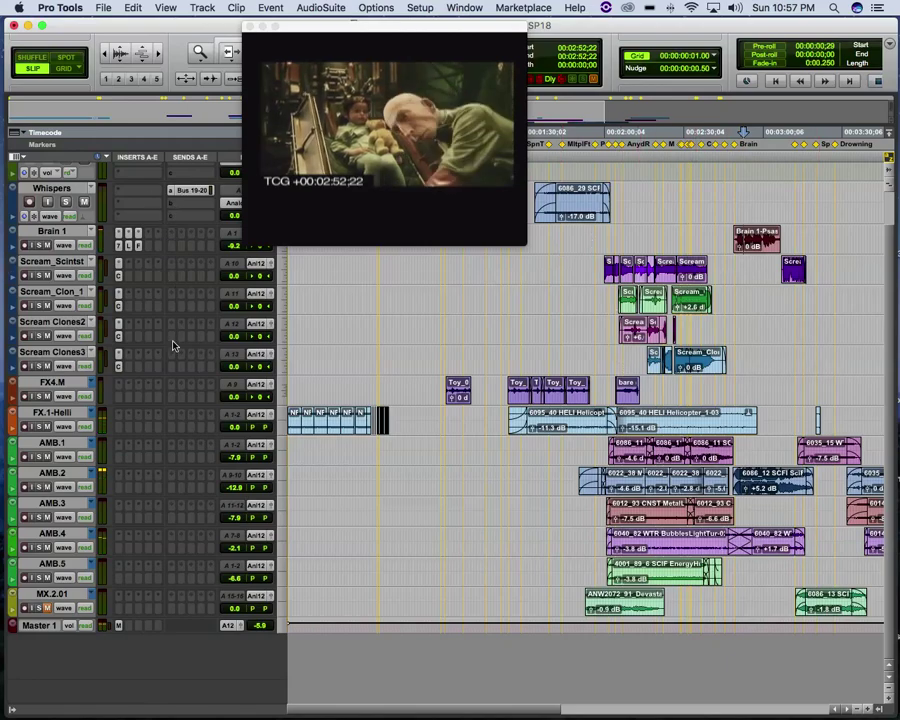
Step: Select all tracks from Whispers through FX4.M
left_click(64, 237)
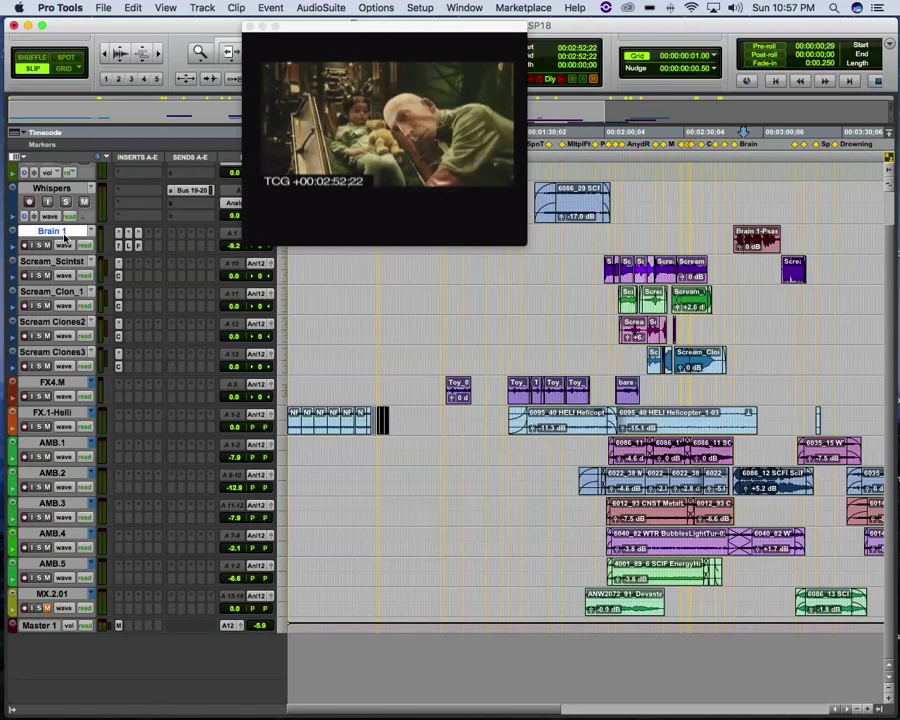
left_click(49, 190)
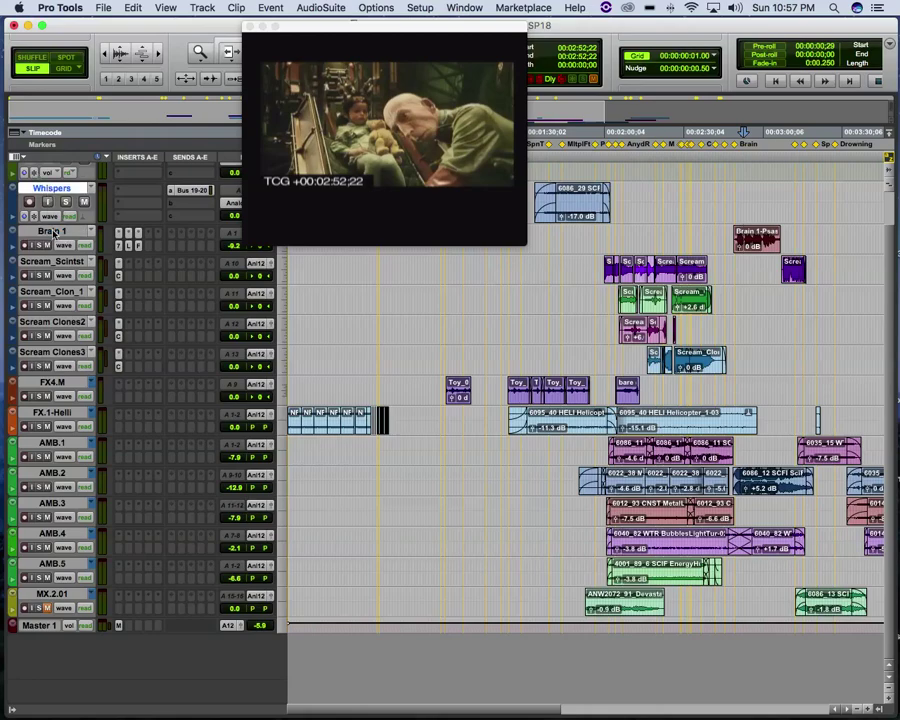
left_click(53, 385, "shift")
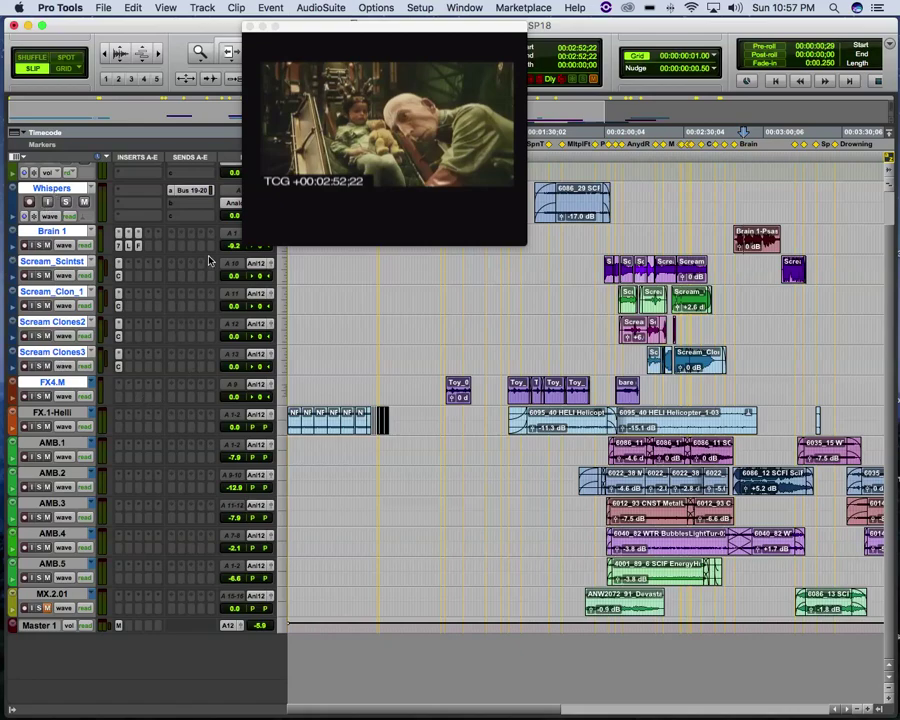
Step: Add send a to Bus 19-20 (Stereo) on the selected tracks from Brain 1 through FX4.M and close the send window
left_click(172, 250)
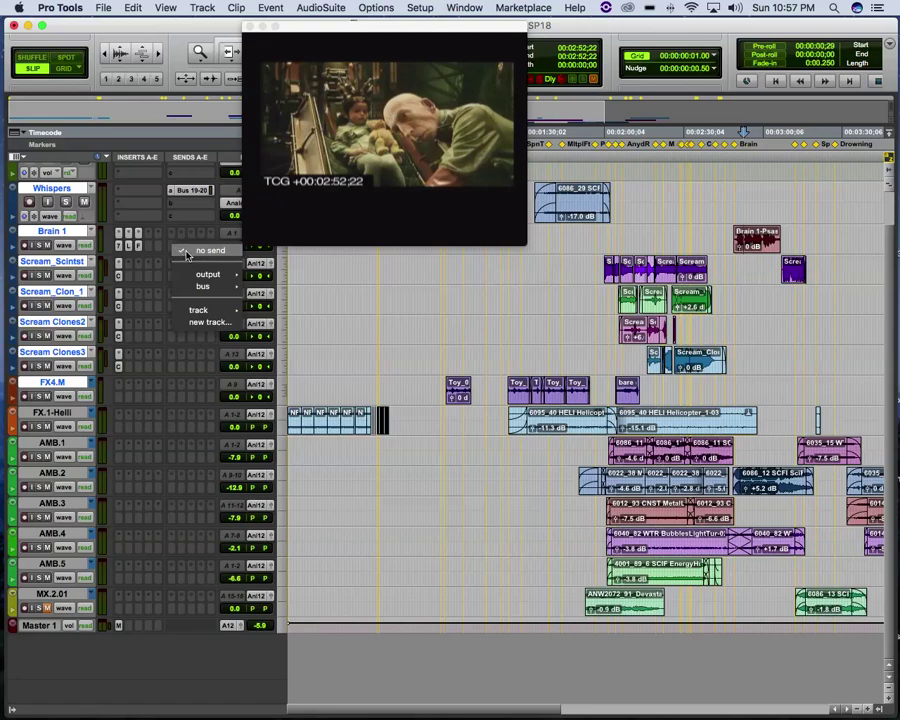
mouse_move(205, 290)
left_click(268, 277)
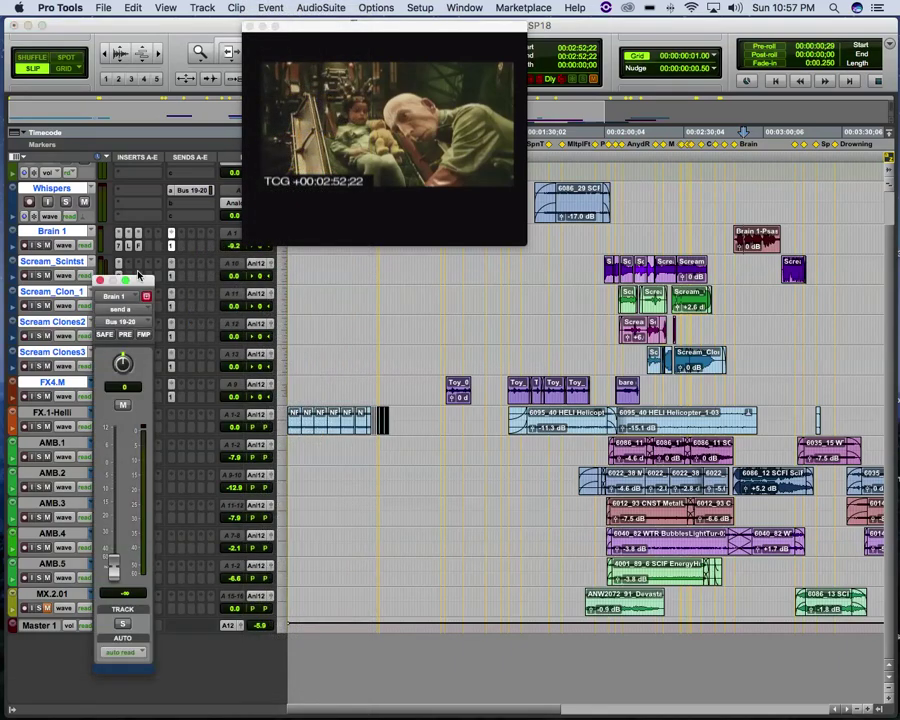
left_click_drag(146, 285, 66, 222)
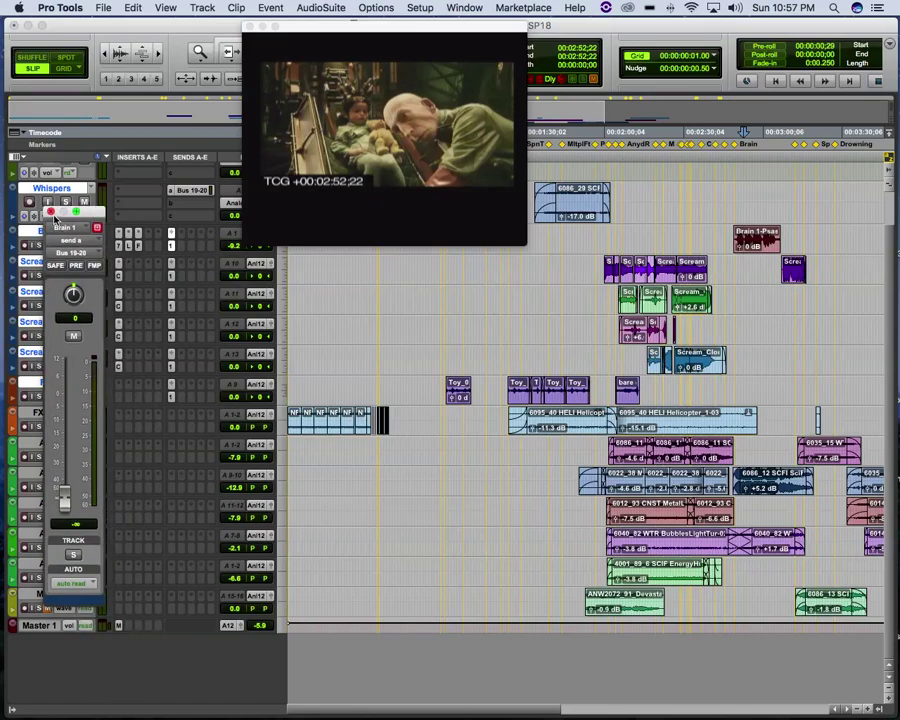
left_click(51, 212)
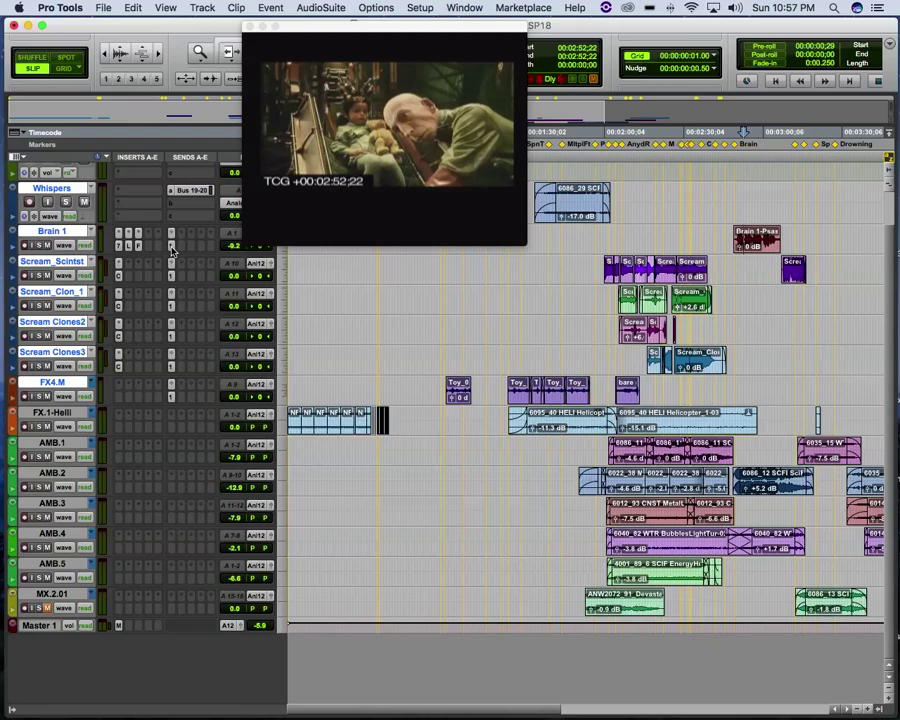
scroll(171, 250, "right", 2)
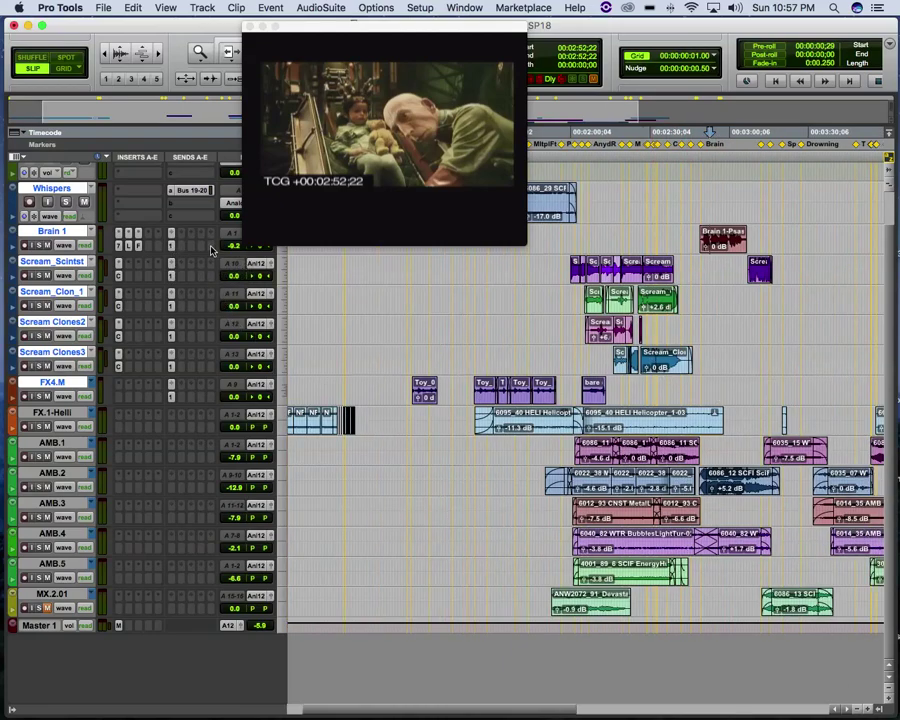
scroll(181, 245, "up", 2)
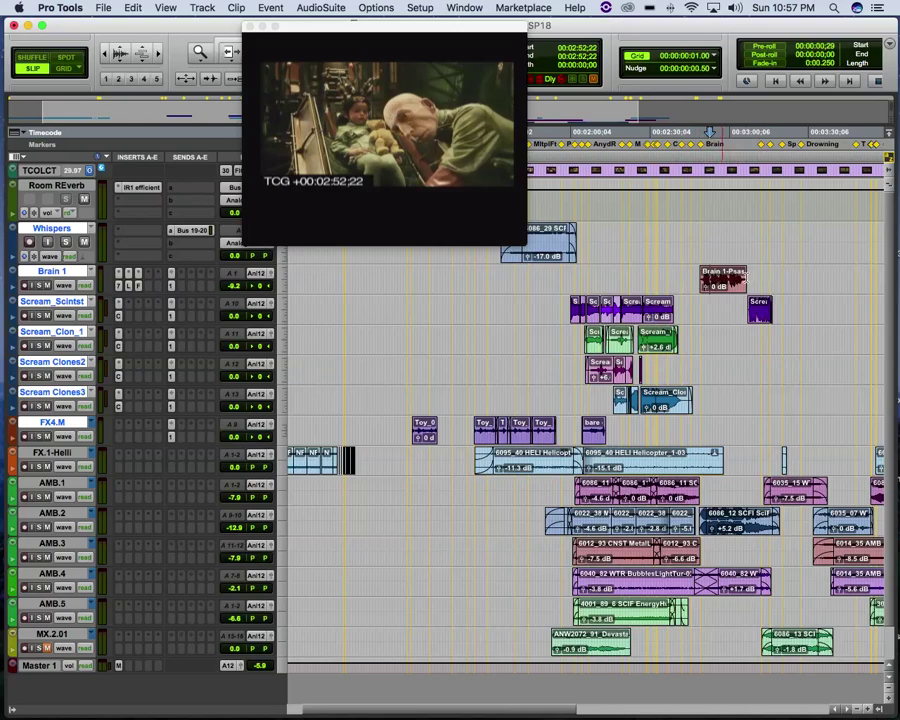
Step: Open Brain 1's Bus 19-20 send clear of the track controls, play the Brain 1 section from 00:02:48:29, and solo Brain 1
left_click(170, 286)
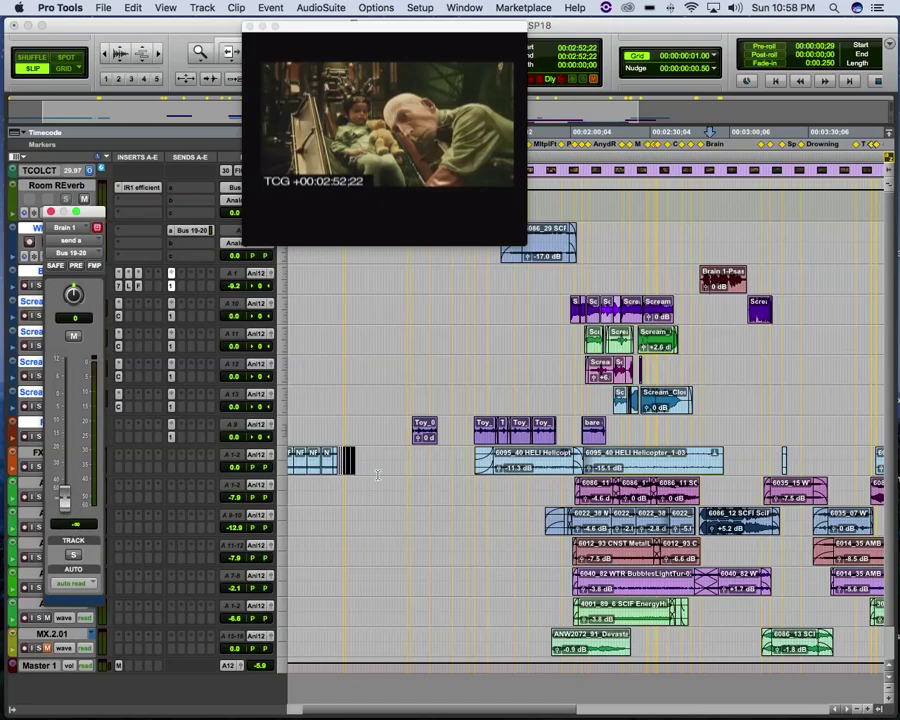
scroll(759, 333, "left", 2)
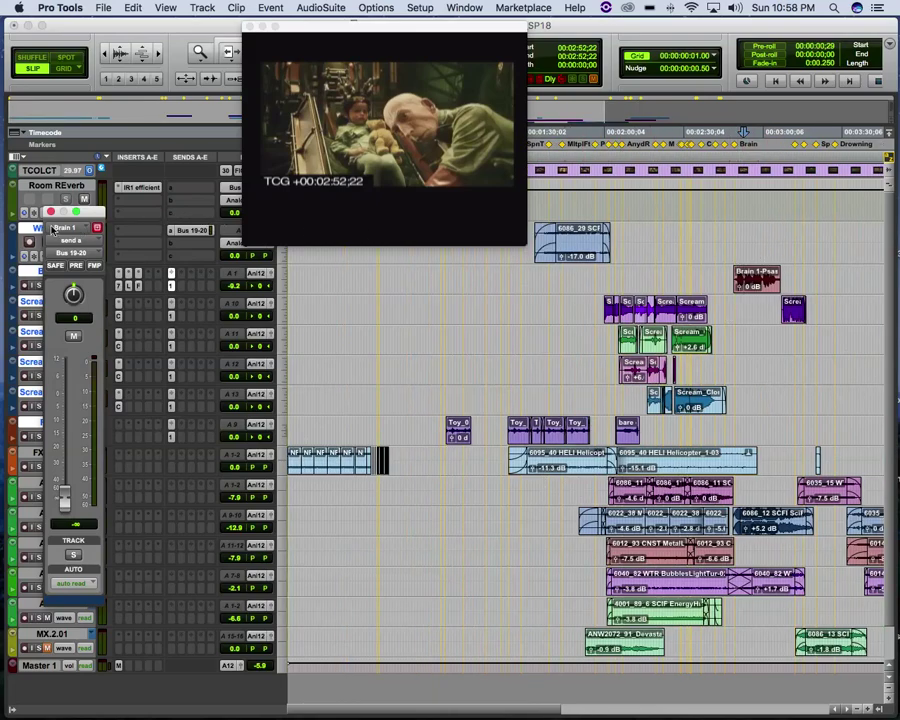
left_click_drag(90, 215, 83, 285)
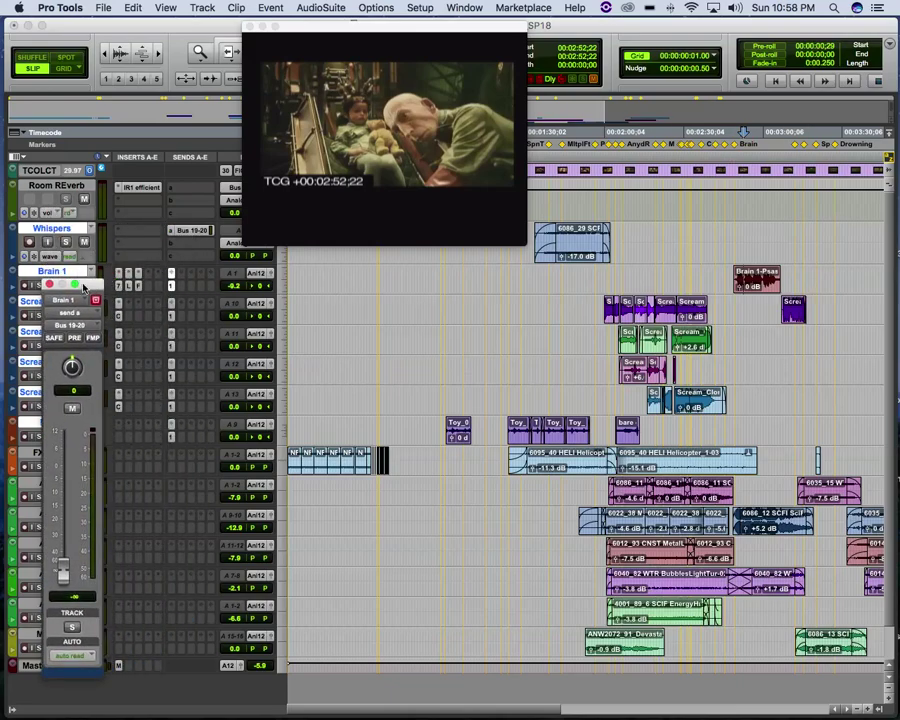
left_click_drag(85, 285, 77, 193)
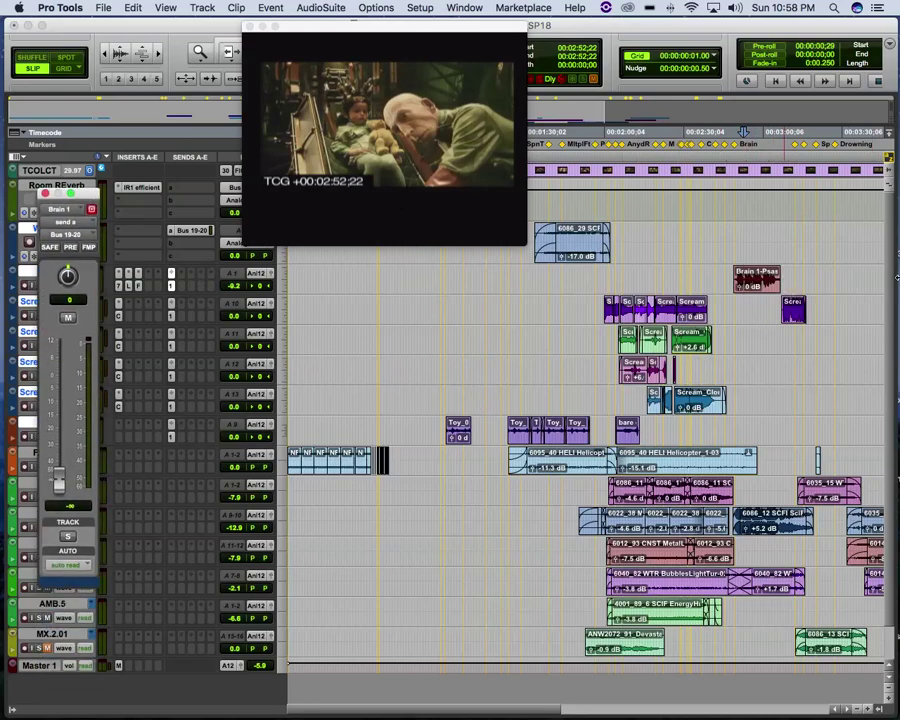
key("space")
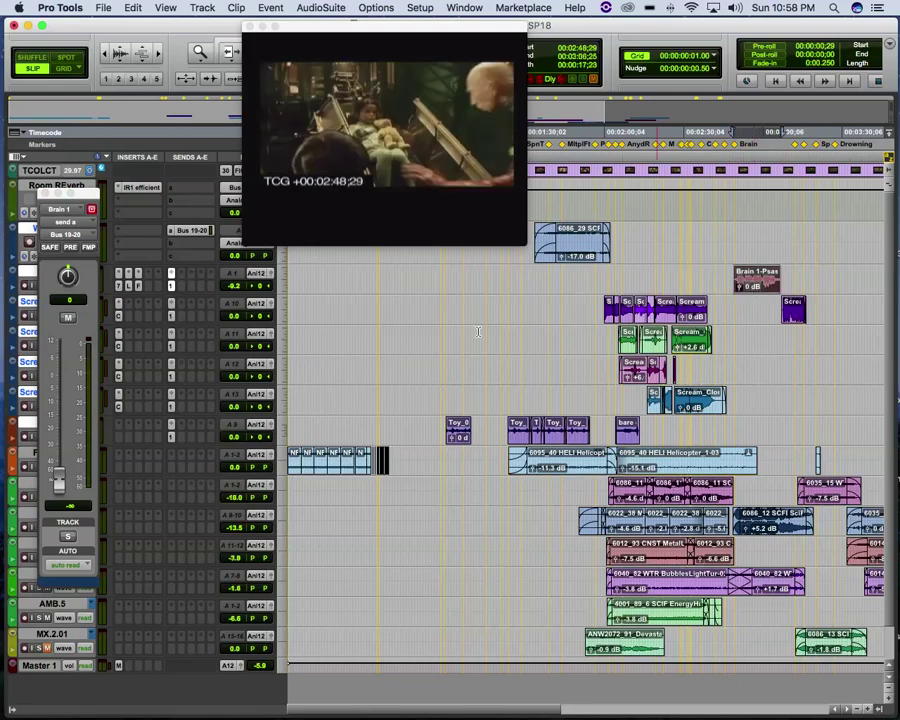
left_click_drag(70, 193, 245, 180)
left_click(36, 286)
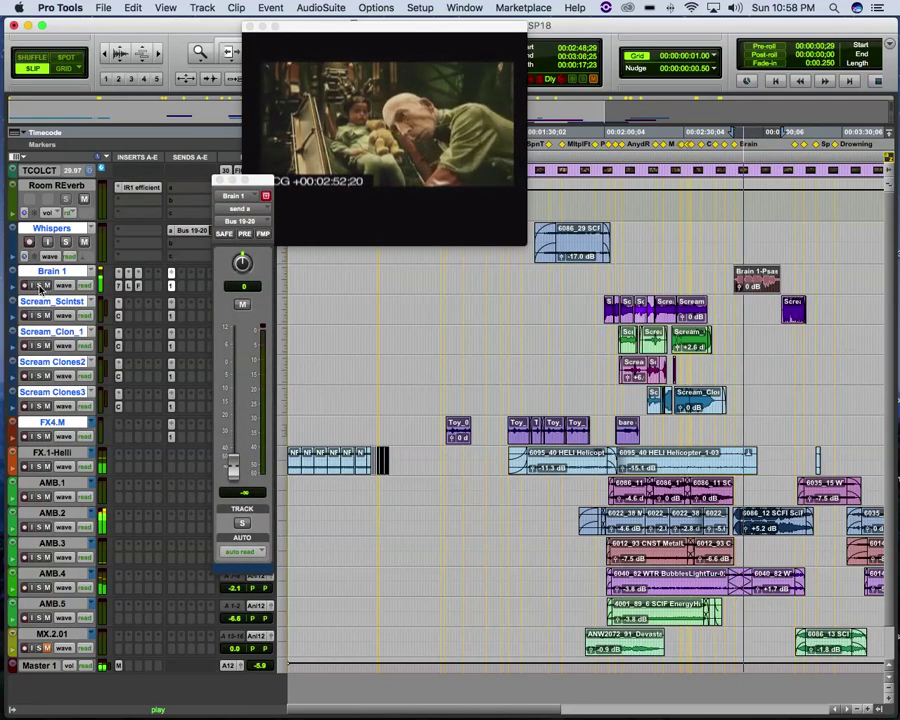
left_click_drag(245, 180, 220, 150)
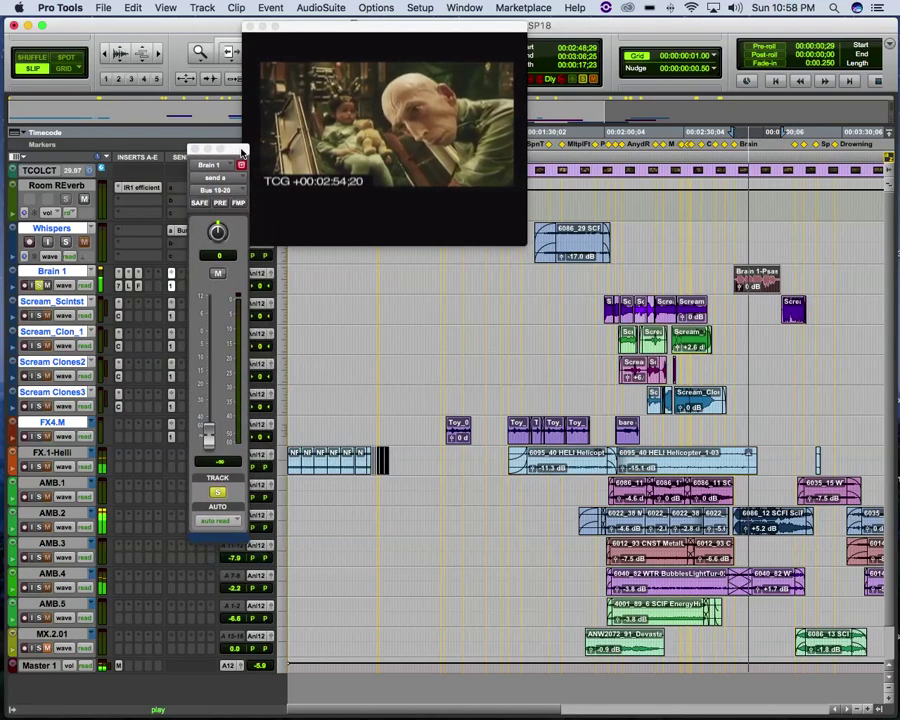
Step: Set Brain 1's send level to Bus 19-20 to -8.6 dB during playback
left_click_drag(206, 428, 209, 358)
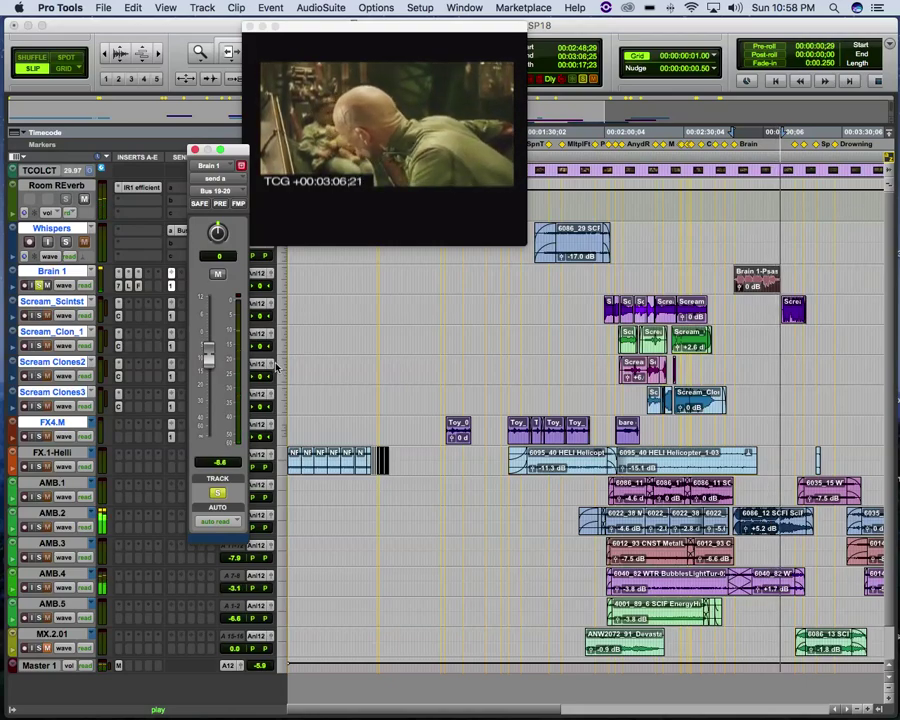
left_click_drag(209, 360, 209, 357)
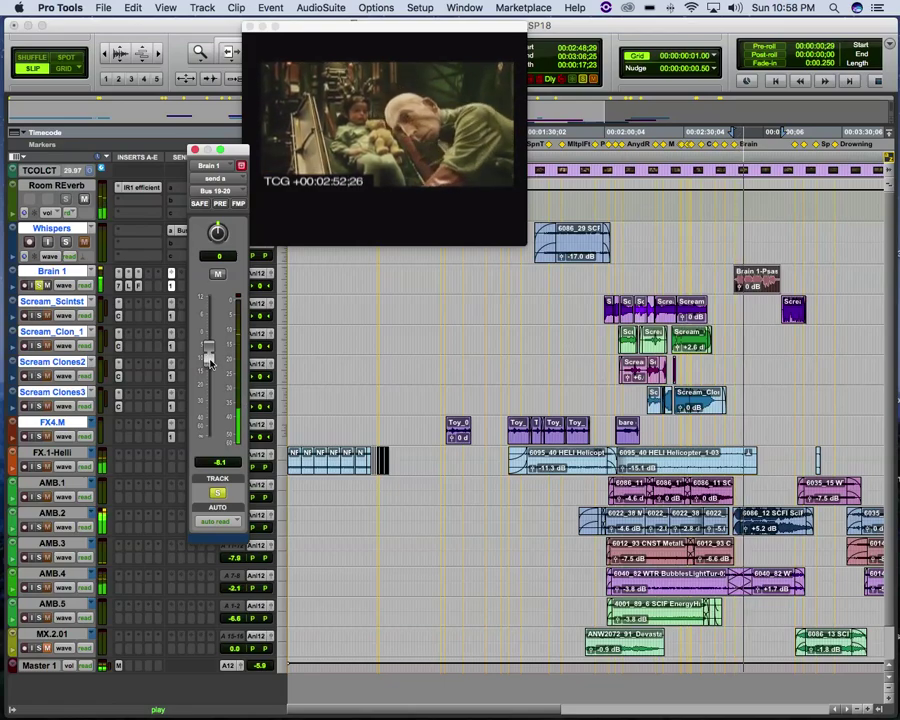
left_click_drag(207, 358, 209, 361)
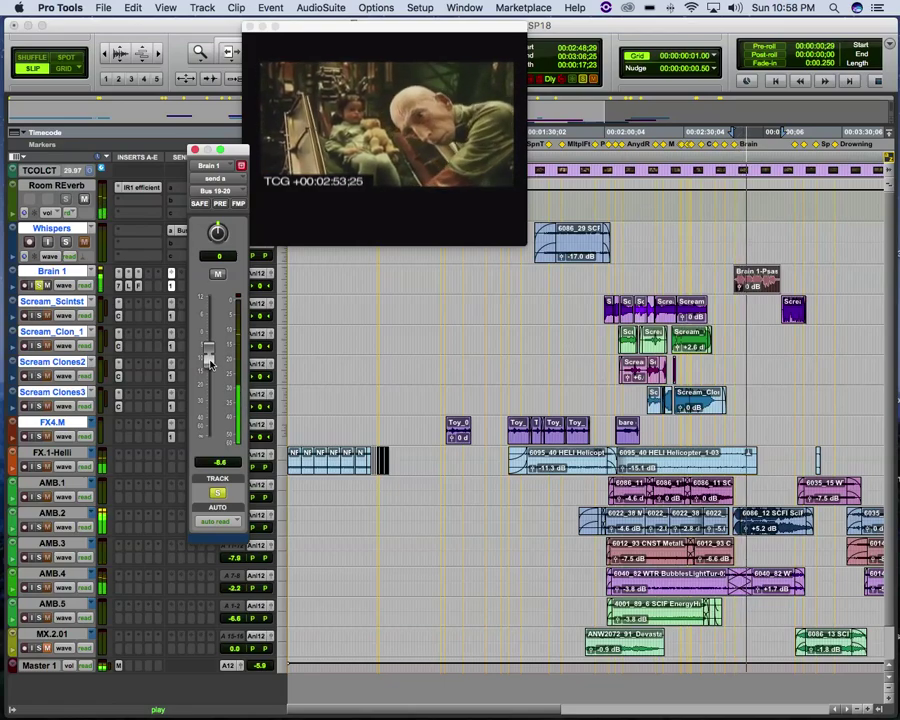
Step: Set the Bus 19-20 send levels to -9.4 dB on Scream_Scintst and -10.5 dB on Scream_Clon_1
left_click(171, 317)
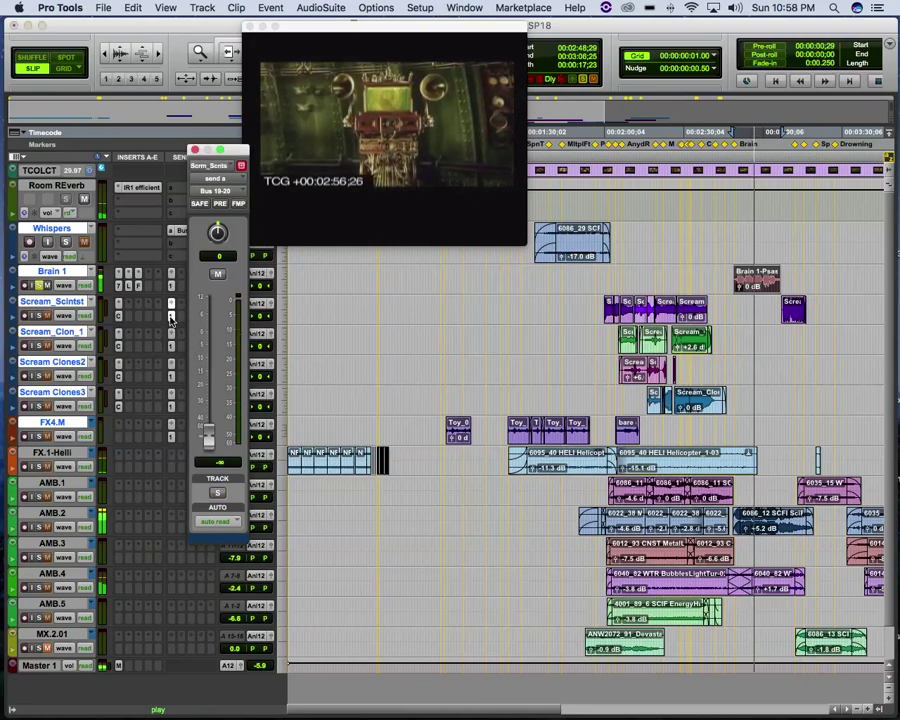
left_click_drag(207, 437, 209, 363)
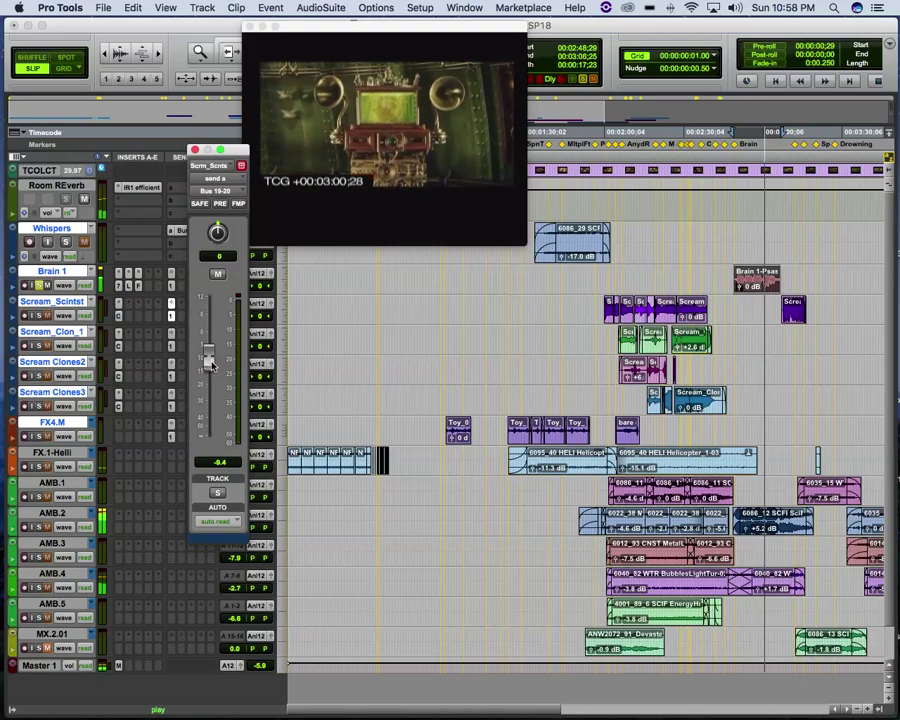
left_click(171, 346)
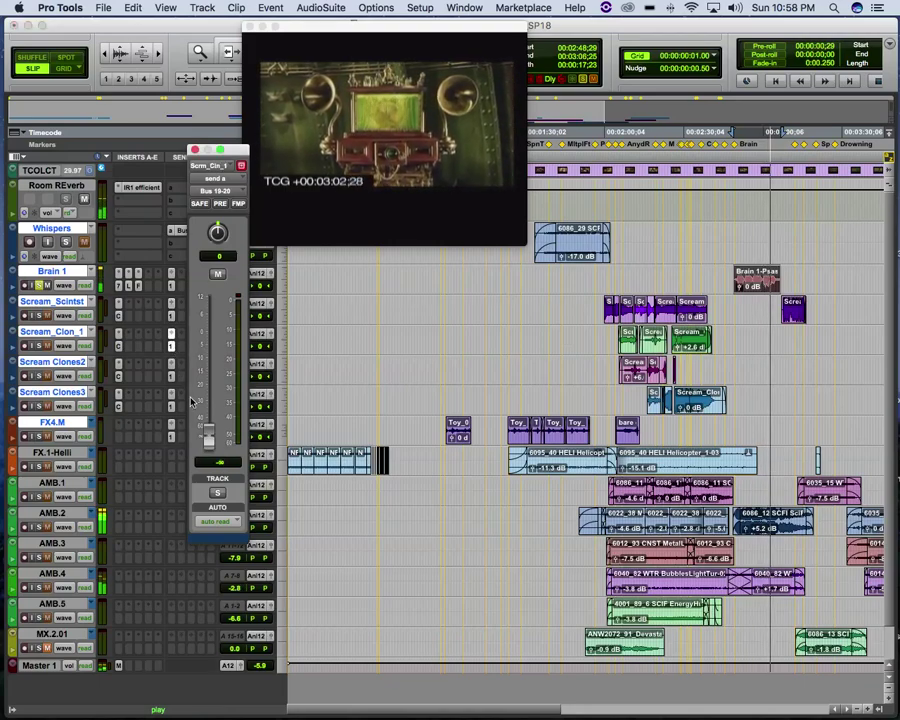
left_click_drag(207, 433, 209, 361)
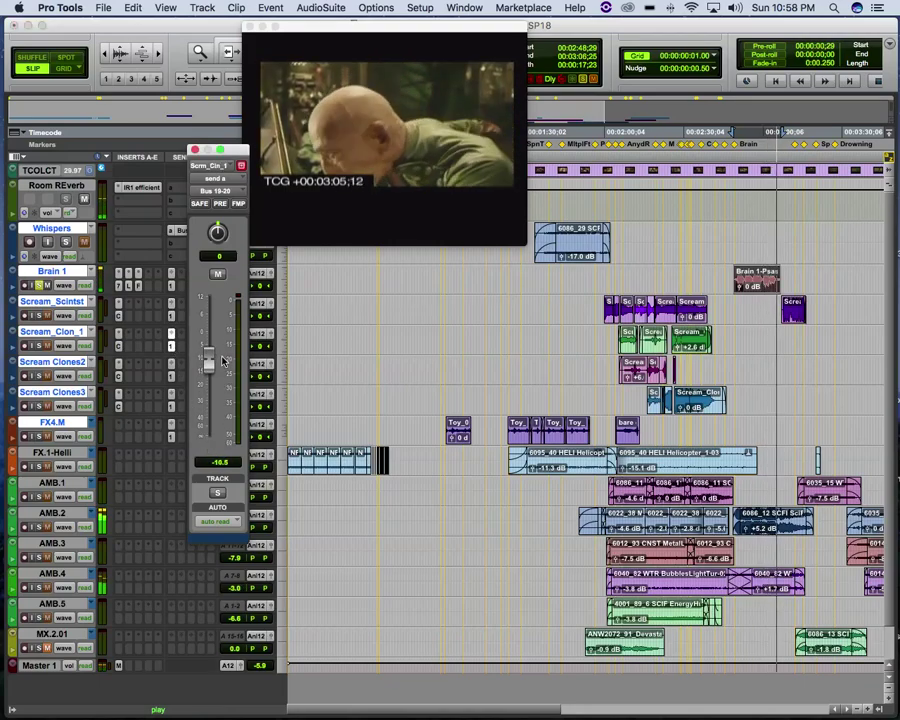
Step: Raise Scream Clones2's send level to Bus 19-20 and set Scream Clones3's send level to -12.9 dB
left_click(171, 377)
left_click_drag(210, 432, 208, 362)
left_click(171, 407)
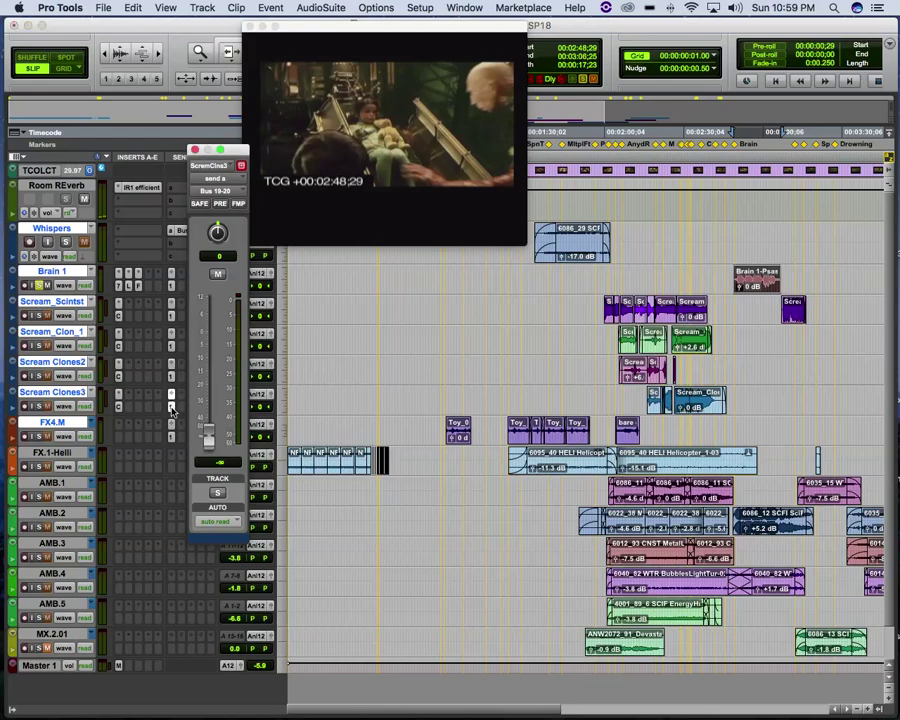
left_click_drag(203, 430, 209, 368)
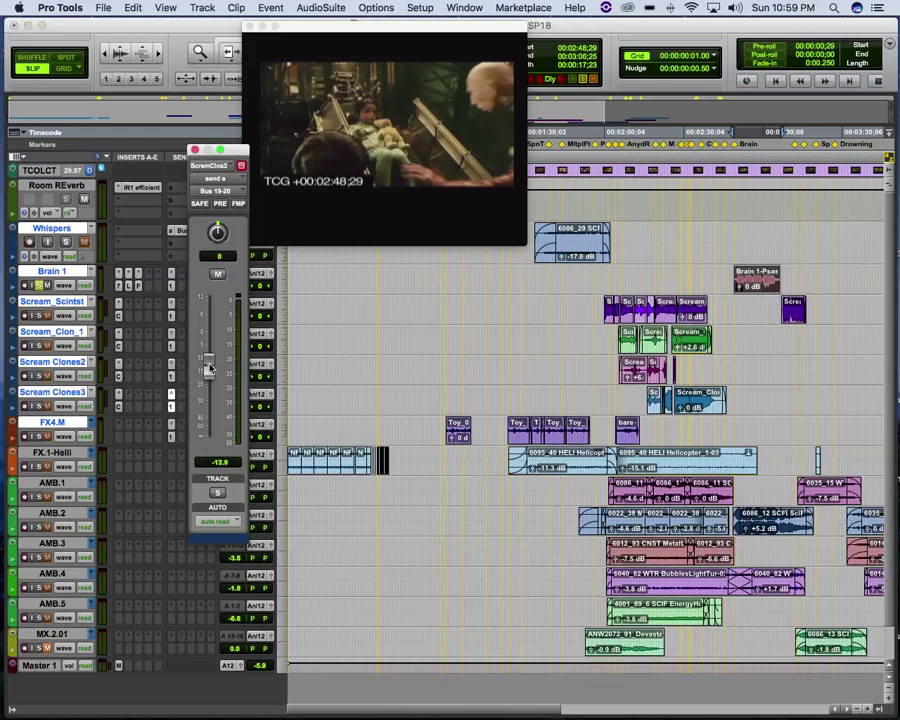
Step: Set FX4.M's send level to -14.5 dB, audition the mix from 00:02:01:02, and raise the send to -8.7 dB
left_click(172, 437)
left_click_drag(208, 440, 210, 375)
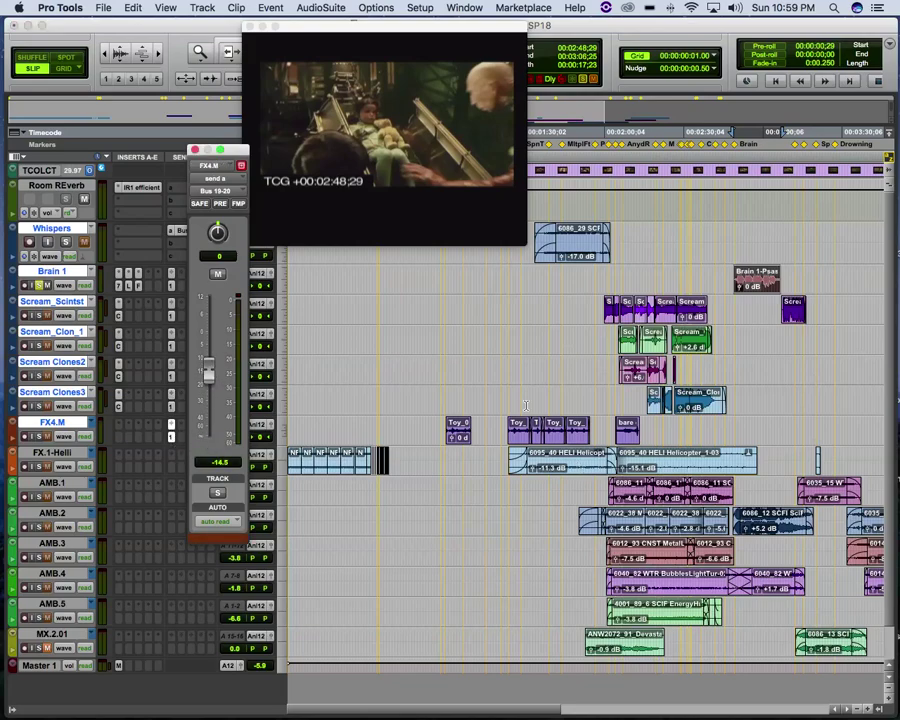
key("space")
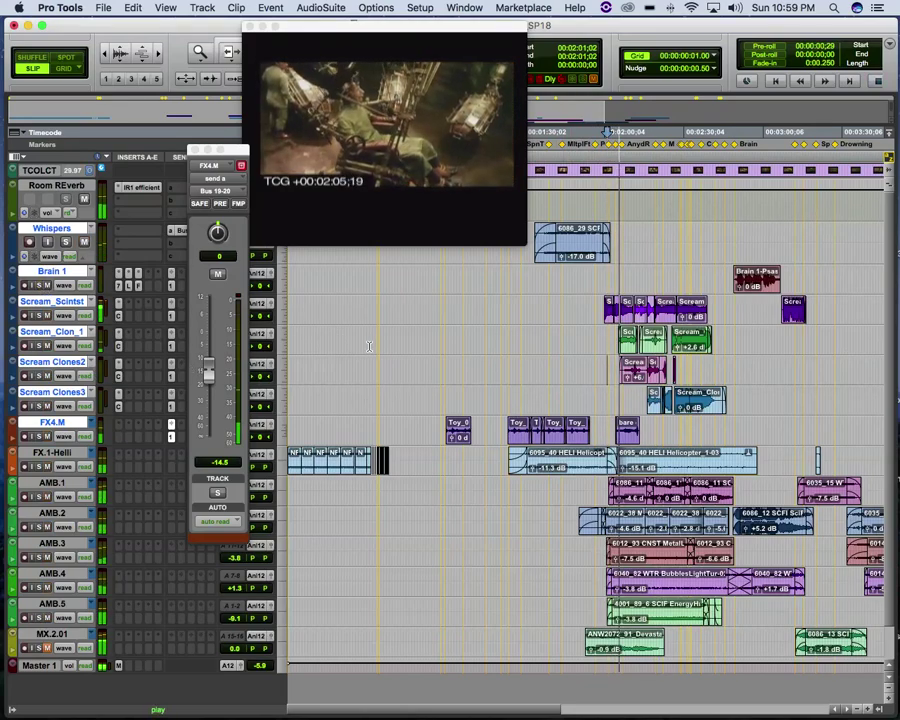
left_click_drag(208, 378, 208, 356)
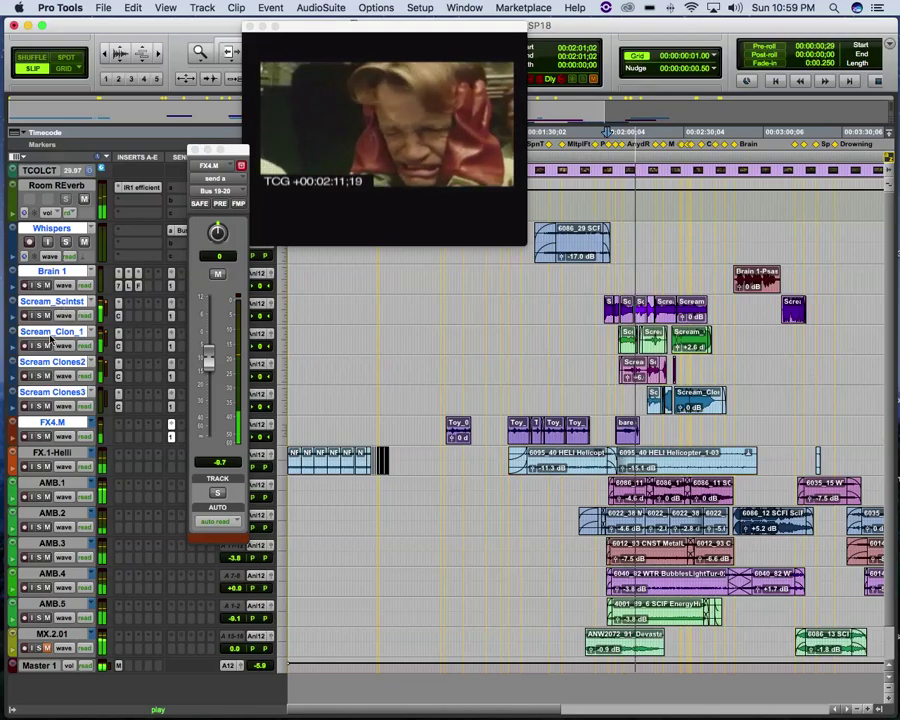
Step: Uncover the Room REverb track's inserts, open its IR-1 efficient reverb, compare the sound using bypass during playback, and close the plug-in
left_click(172, 316)
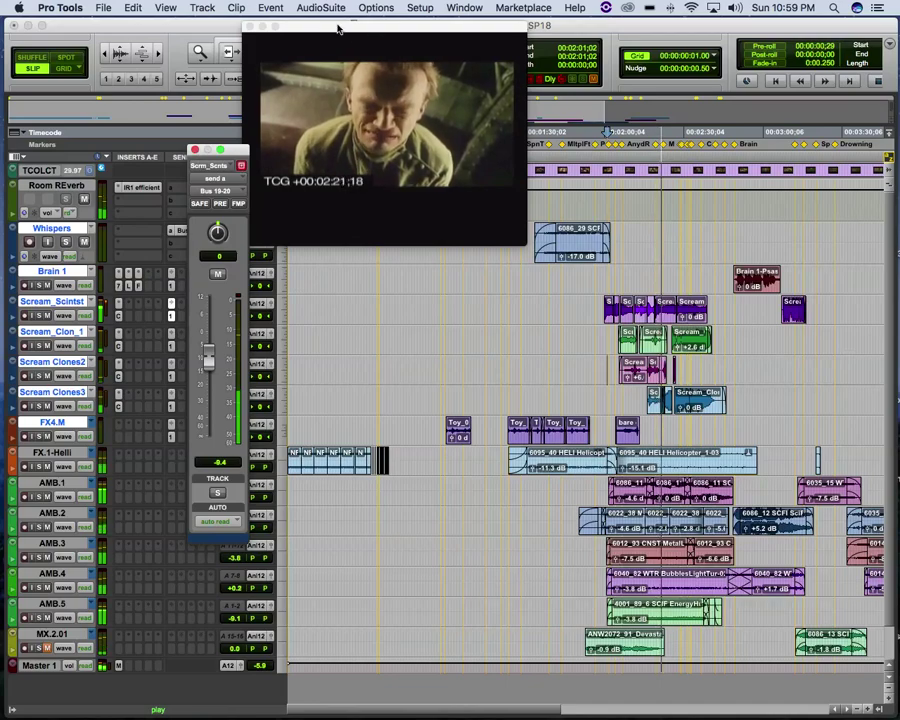
left_click_drag(338, 28, 431, 24)
left_click(165, 188)
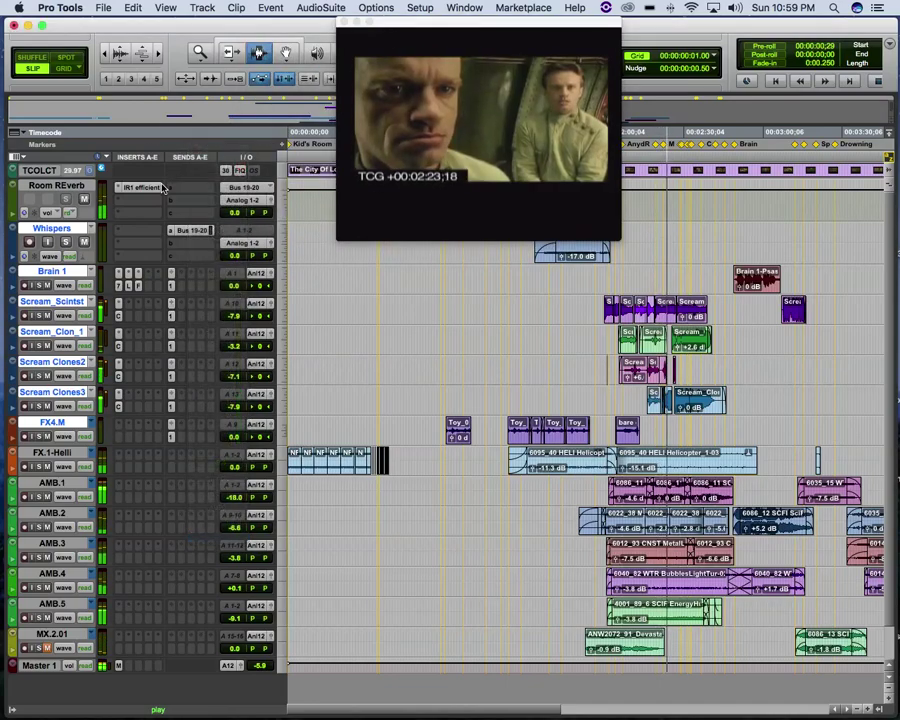
left_click(158, 188)
left_click_drag(607, 31, 337, 148)
left_click(265, 177)
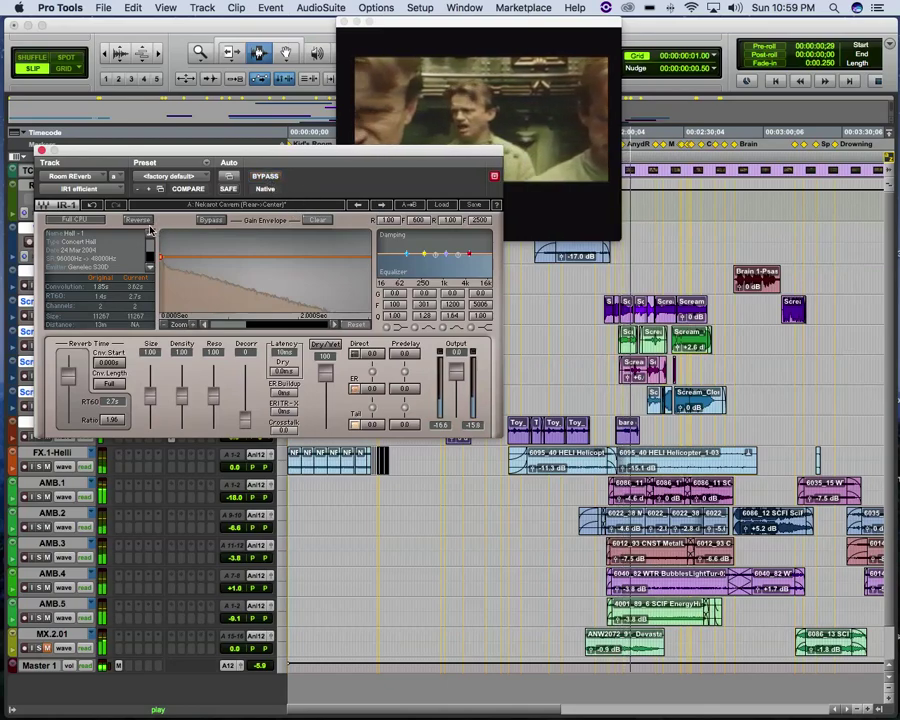
left_click(41, 150)
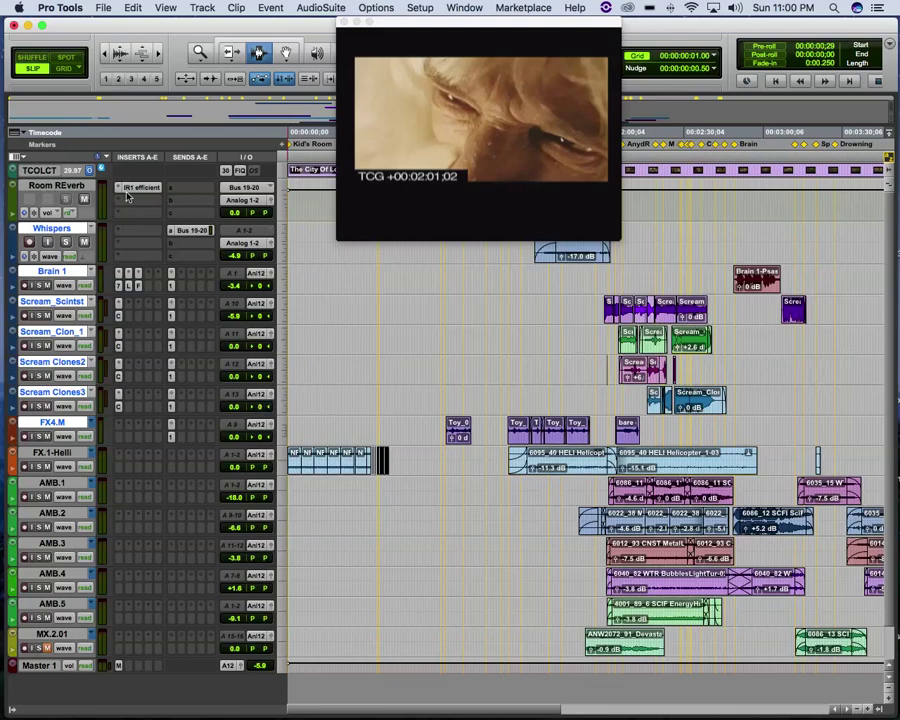
Step: Close the video window to uncover the full session timeline
left_click(343, 22)
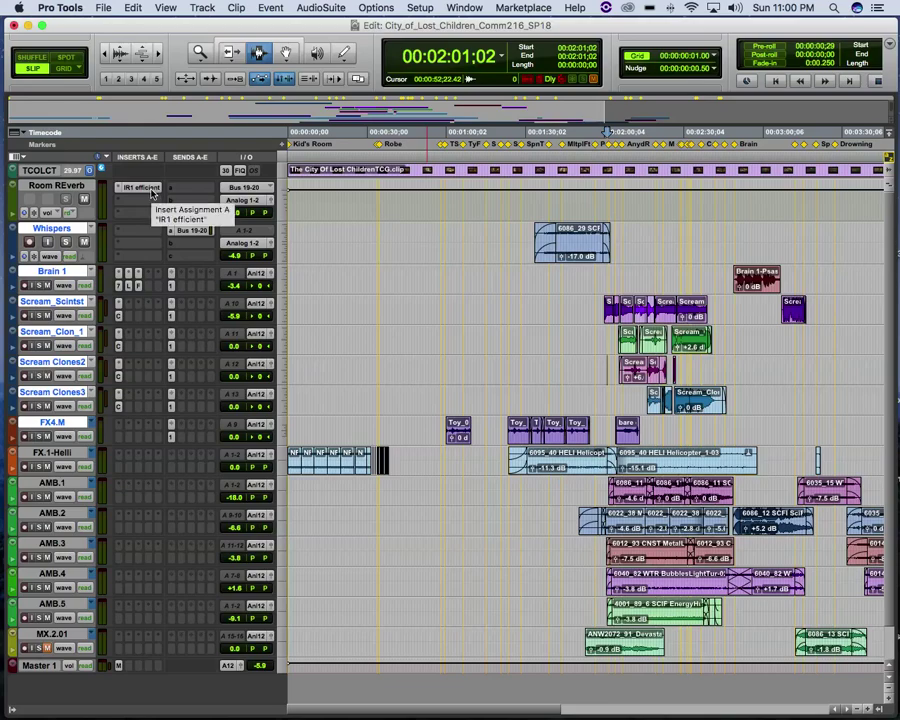
left_click(248, 190)
left_click(248, 190)
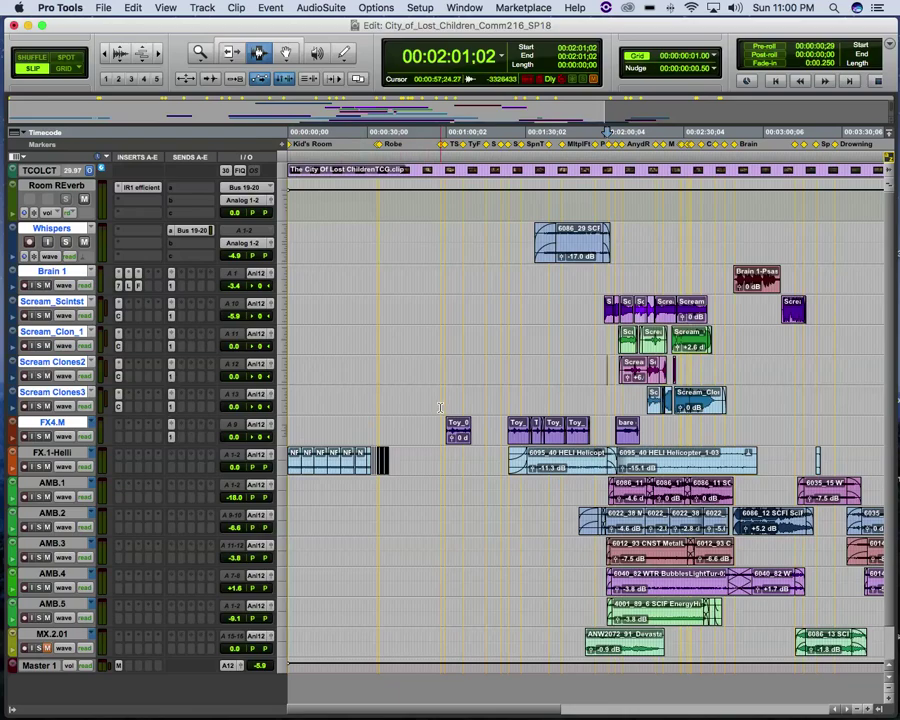
Step: Check Brain 1's send a and choose Bus 19-20 (Stereo) again as its destination
left_click(172, 289)
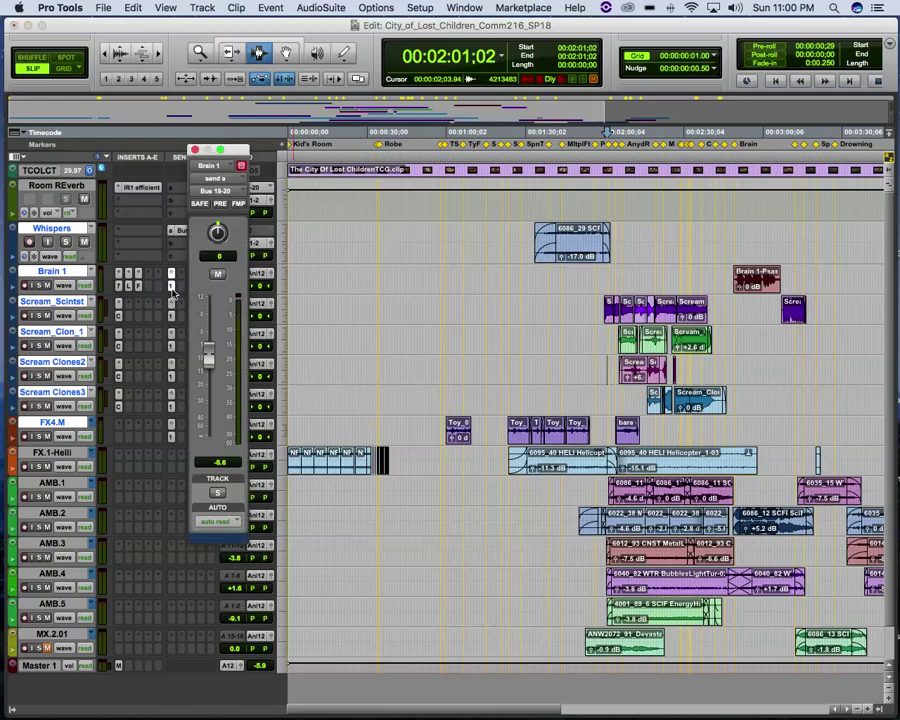
left_click(172, 288)
left_click(172, 274)
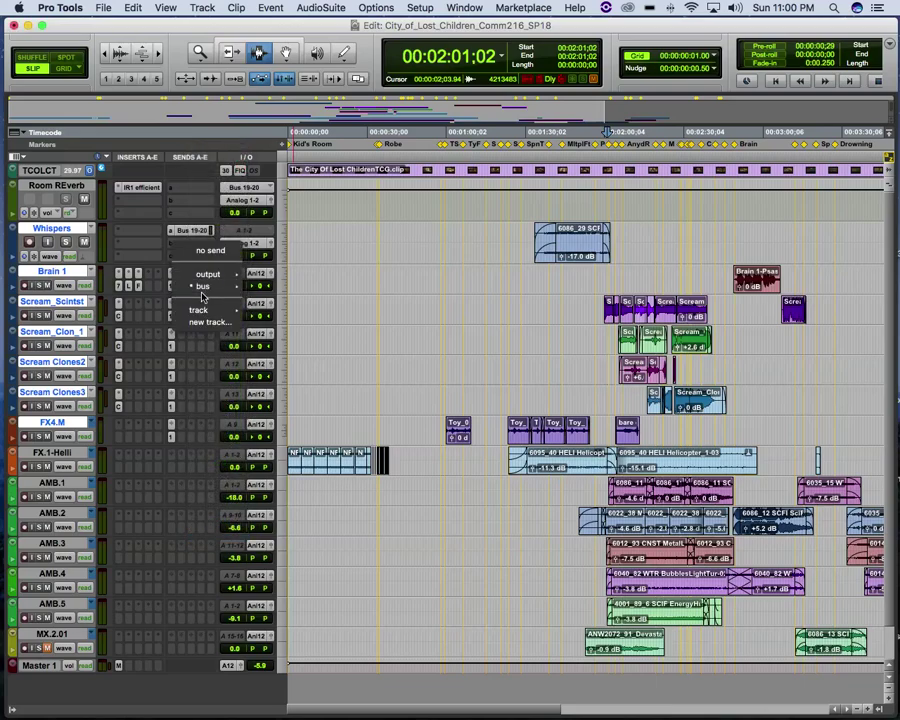
mouse_move(202, 290)
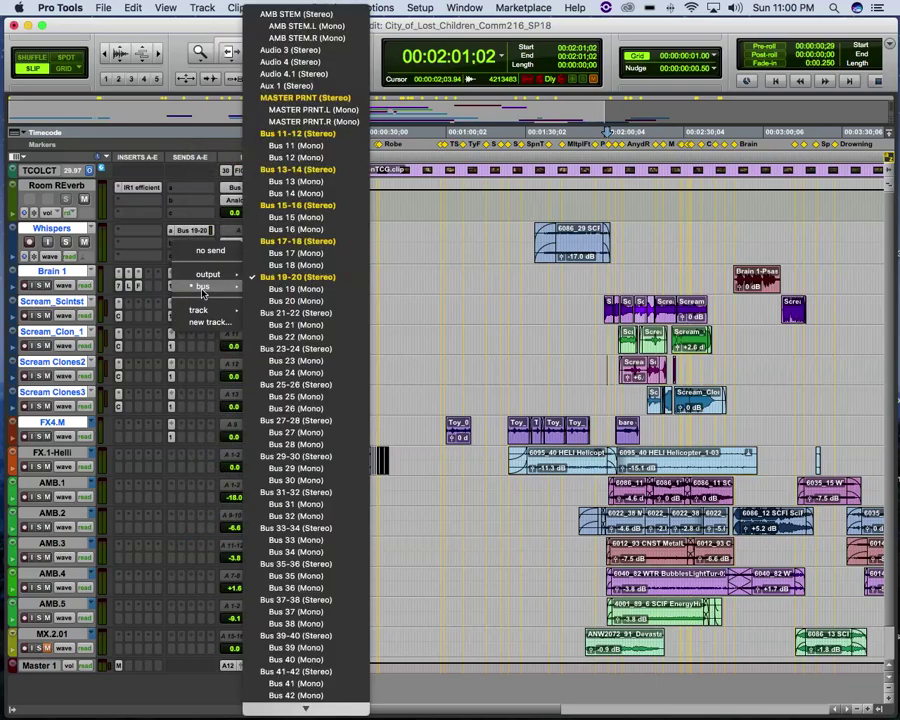
left_click(304, 282)
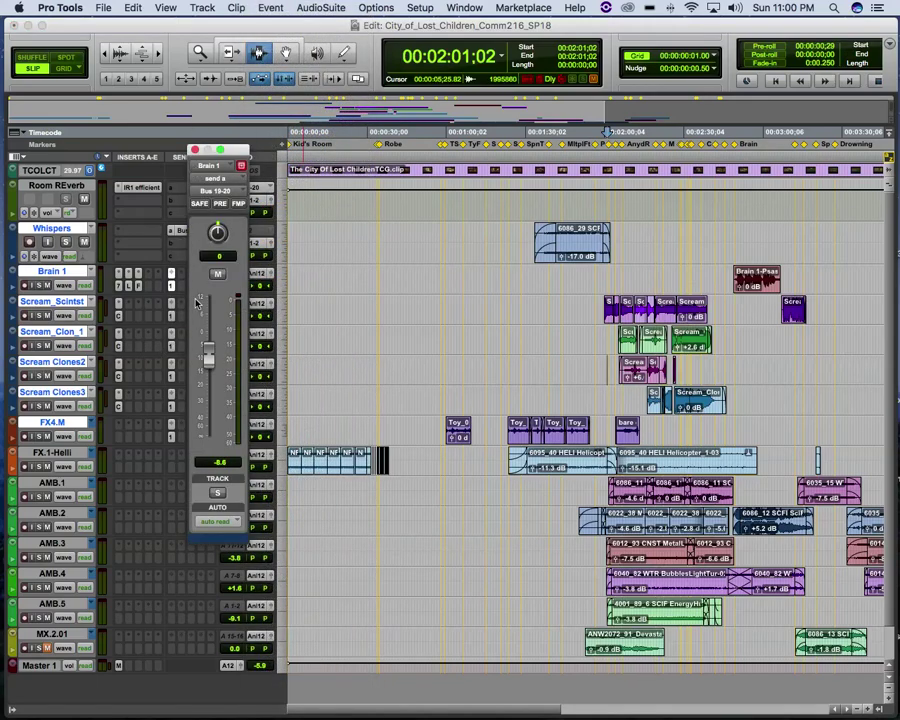
Step: Check send a on Scream_Scintst and Scream Clones2, and close the send window
left_click(171, 316)
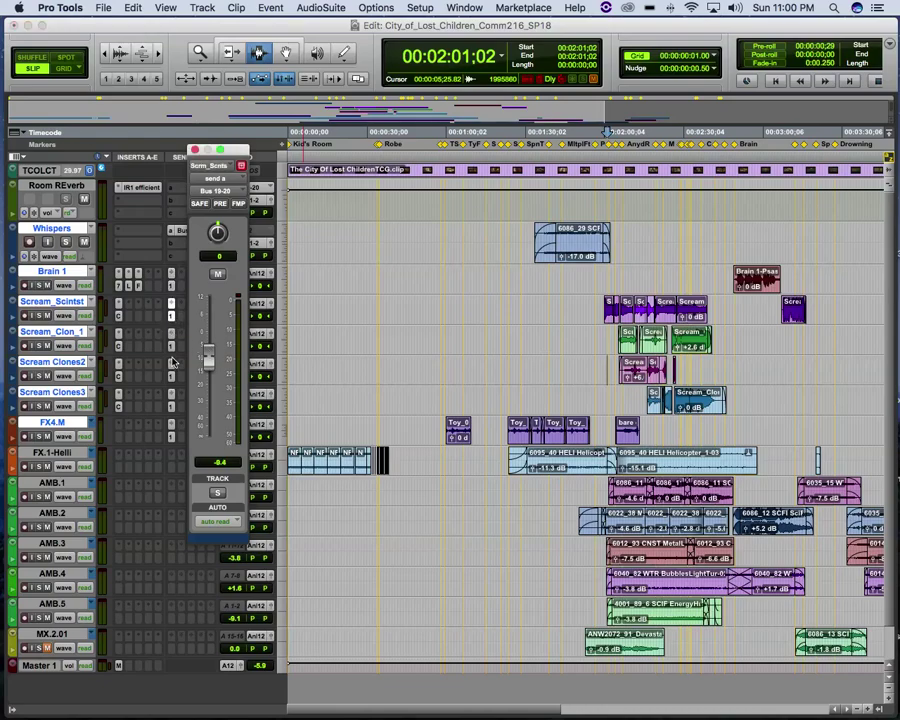
left_click(171, 377)
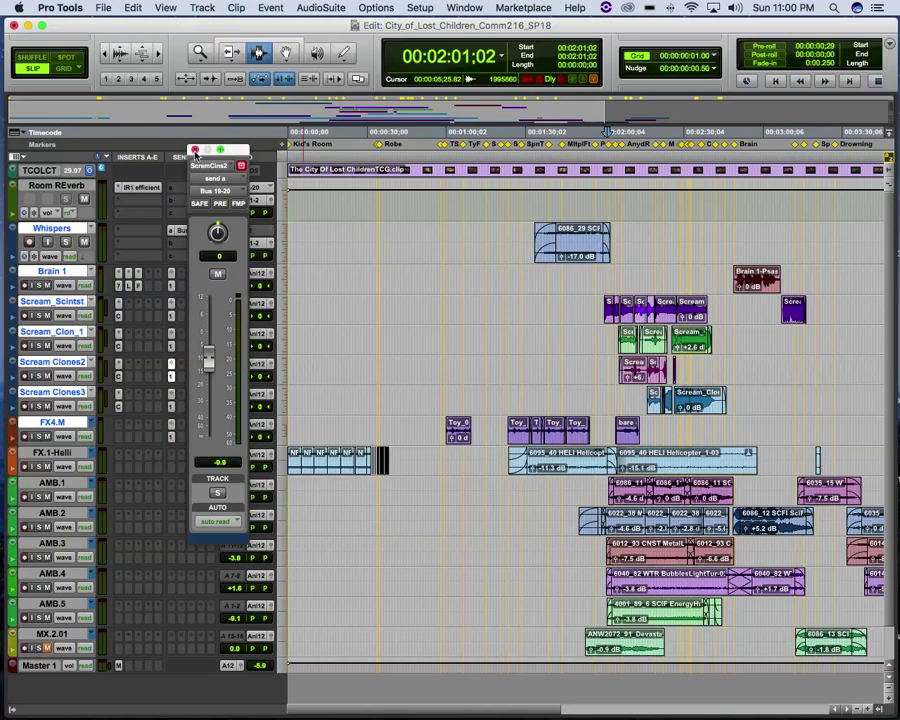
left_click(193, 150)
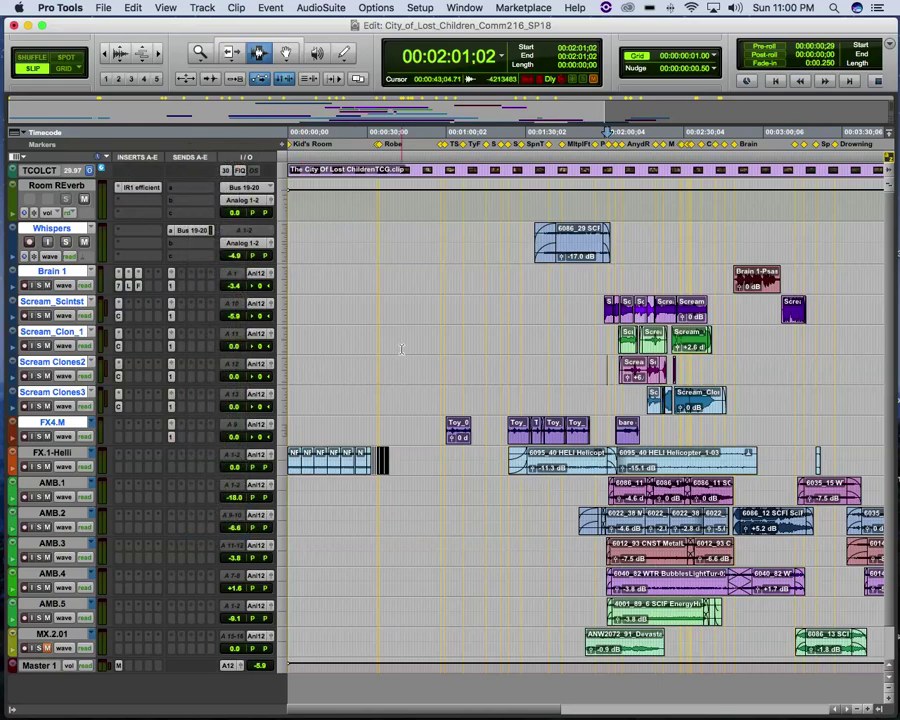
Step: Open the Room REverb track's IR-1 reverb and browse its Sampled Acoustics V2 presets down to Small Rooms without loading one
left_click(146, 189)
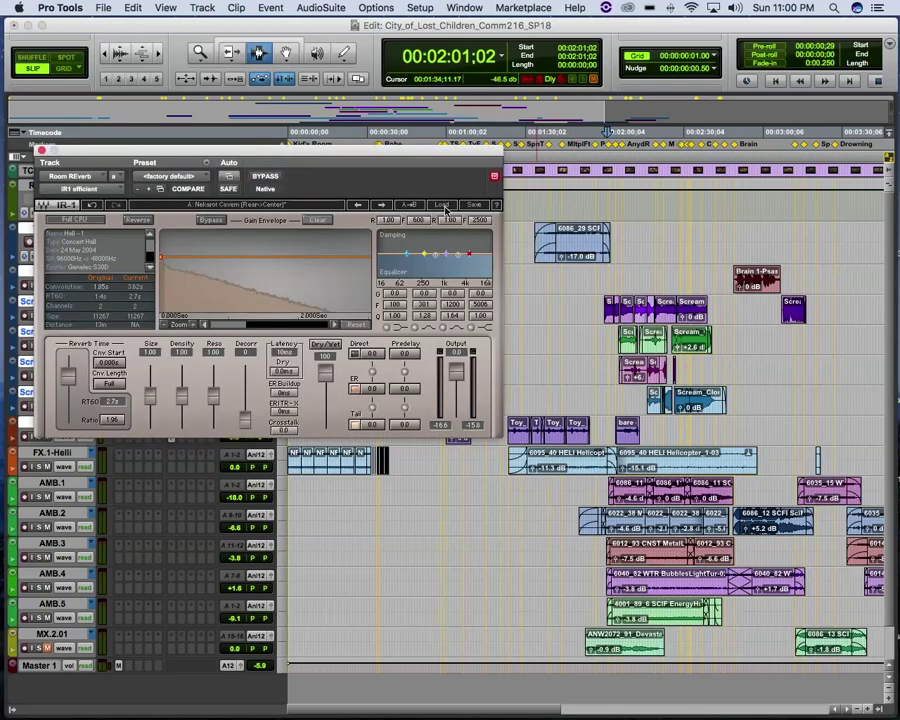
left_click(443, 205)
mouse_move(530, 408)
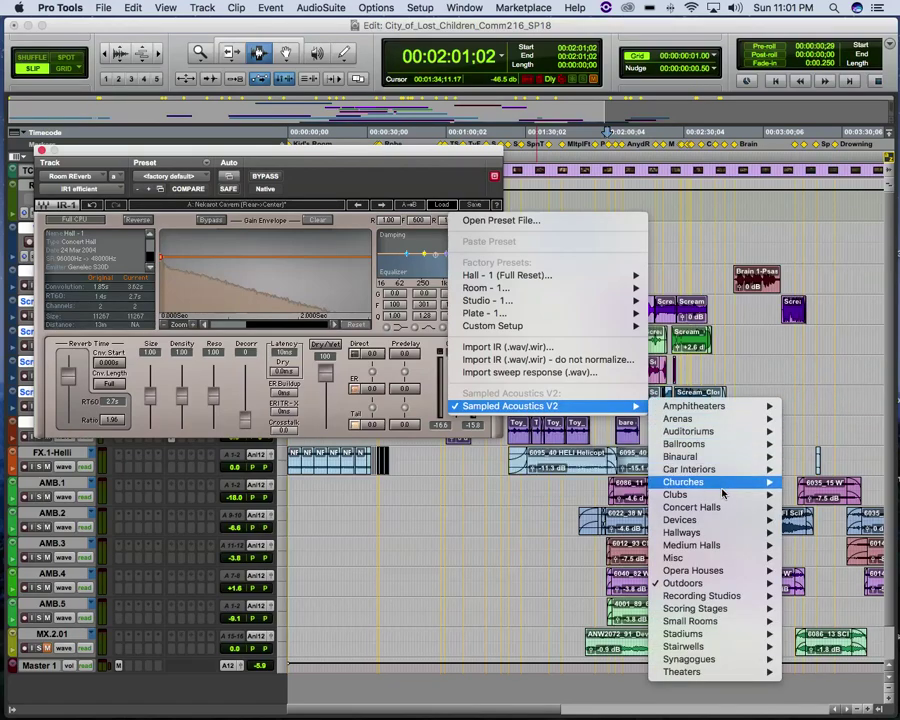
mouse_move(716, 502)
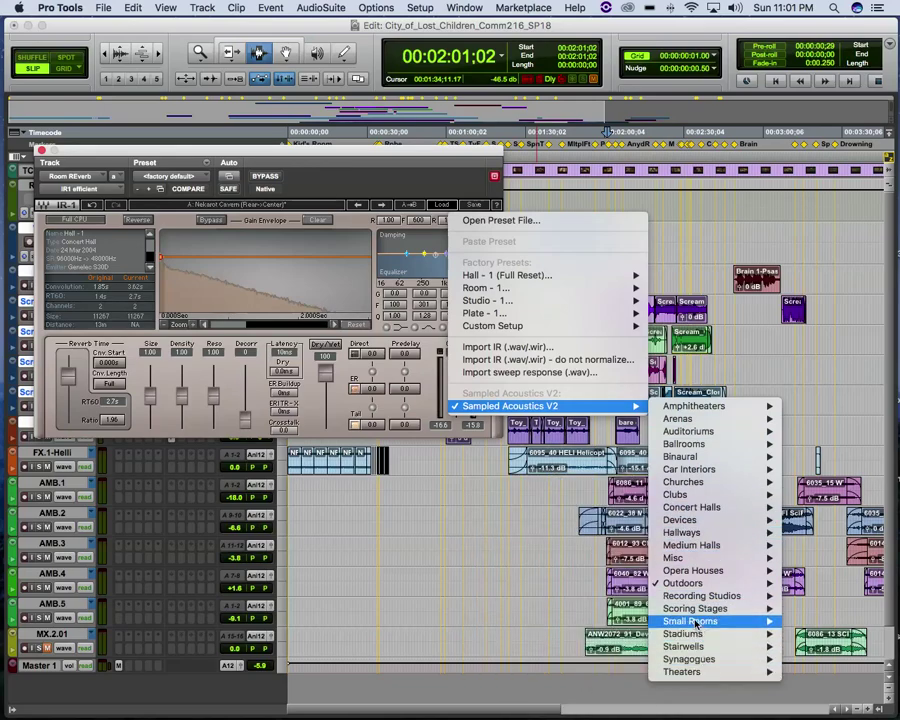
mouse_move(694, 622)
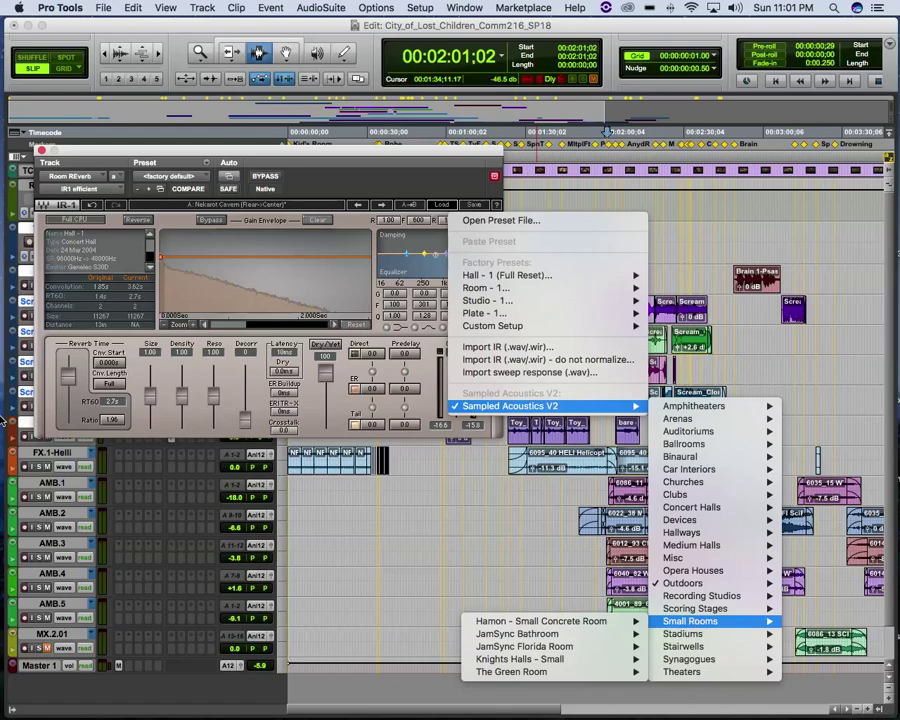
left_click(407, 155)
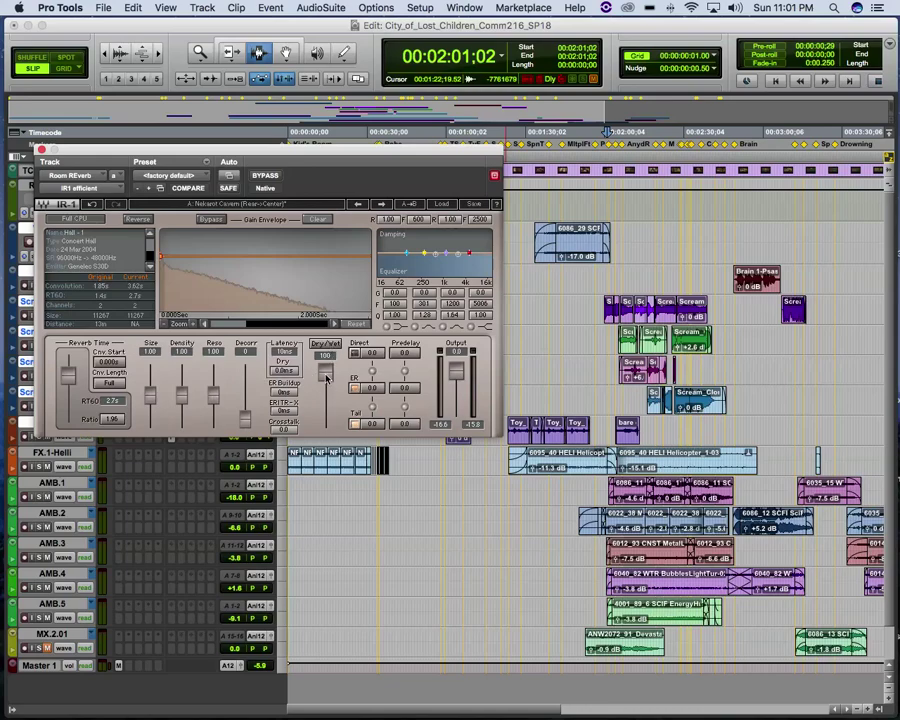
Step: Move the IR-1 plug-in window aside to uncover the Room REverb track's insert and routing, and close the plug-in
left_click_drag(170, 152, 154, 336)
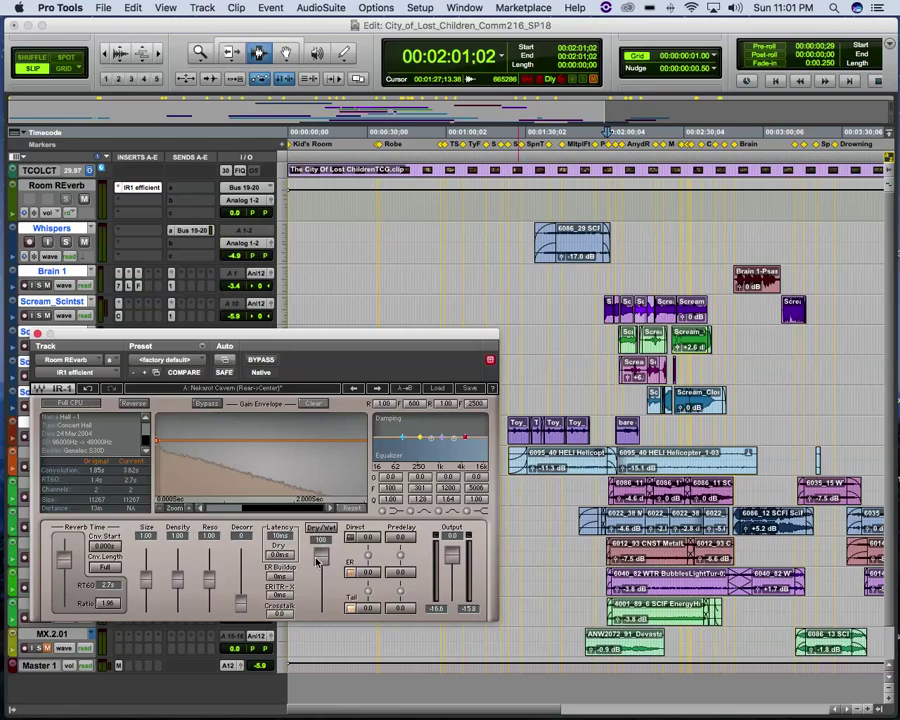
left_click_drag(250, 336, 311, 179)
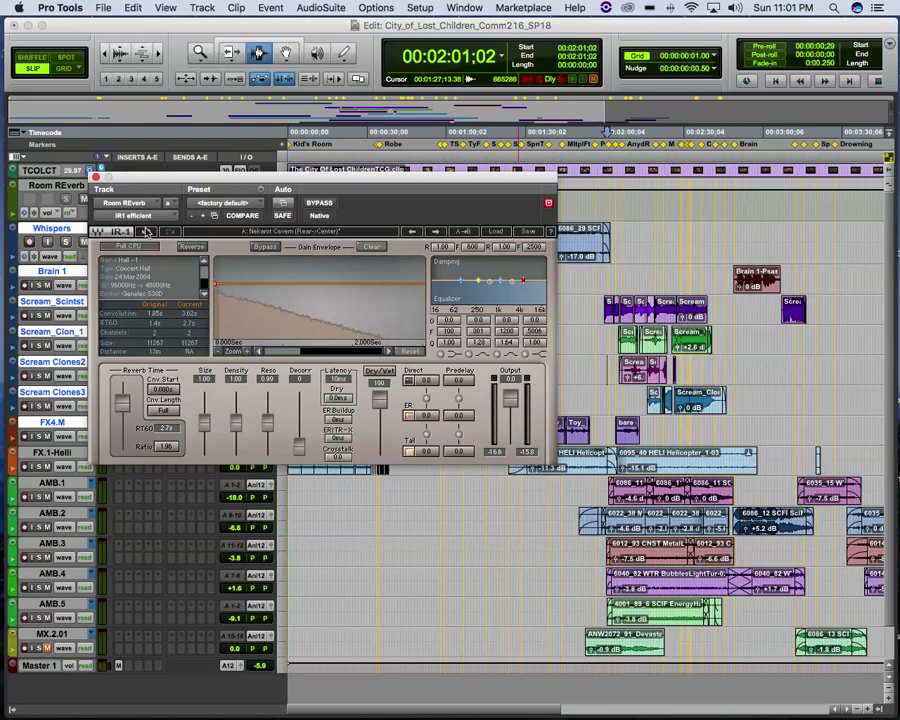
left_click(95, 177)
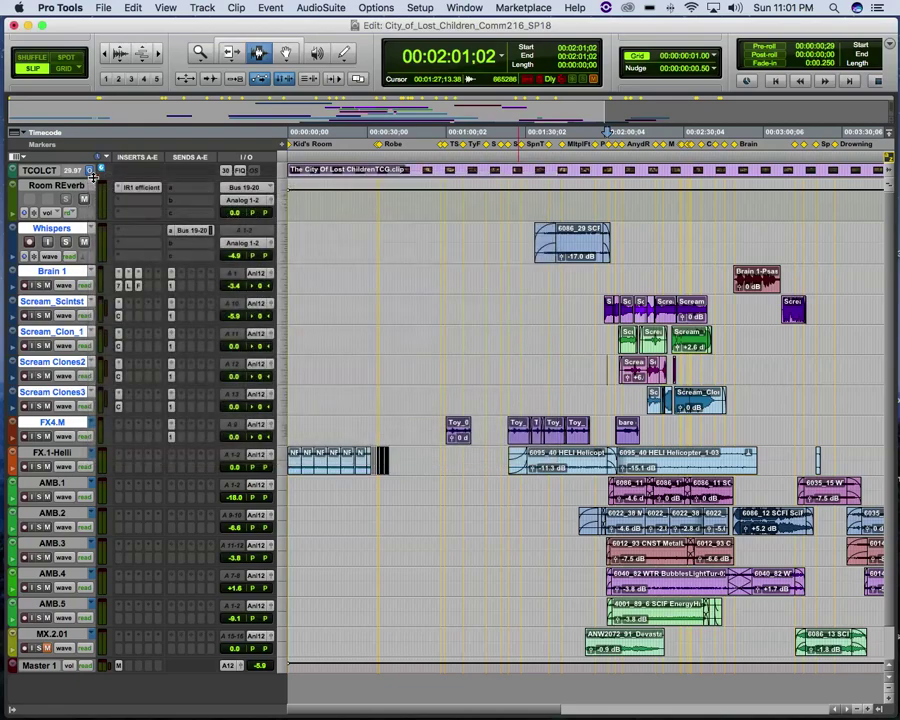
left_click_drag(288, 27, 282, 8)
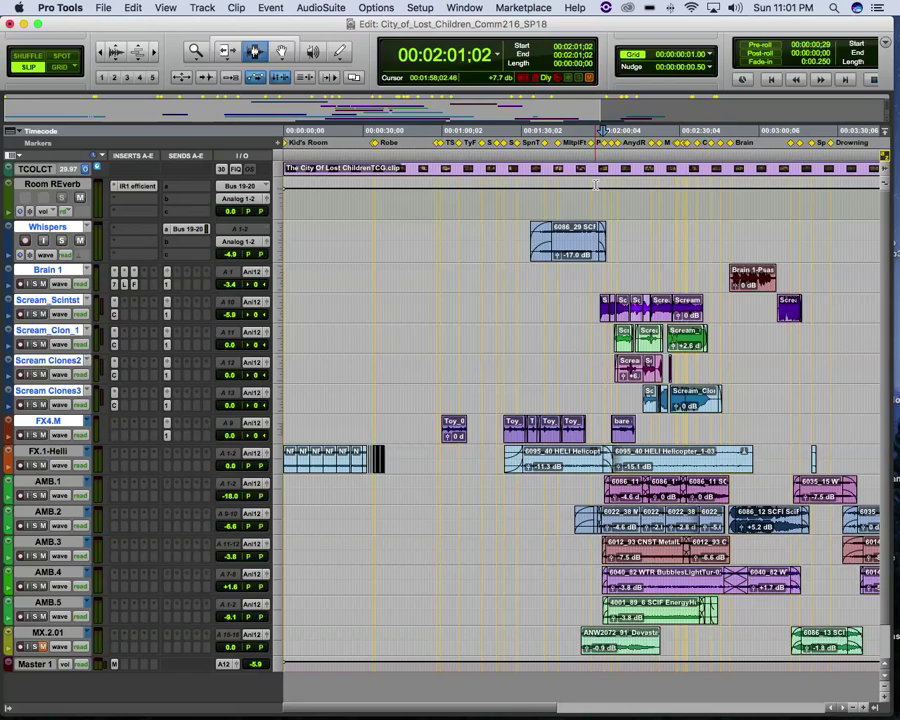
scroll(620, 180, "down", 2)
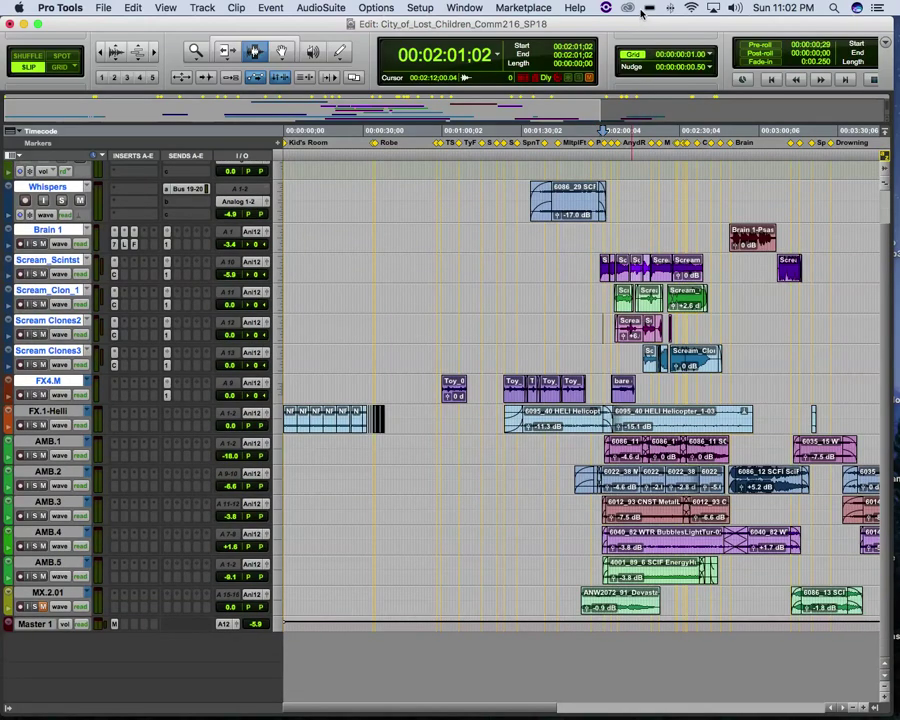
key("super+Tab")
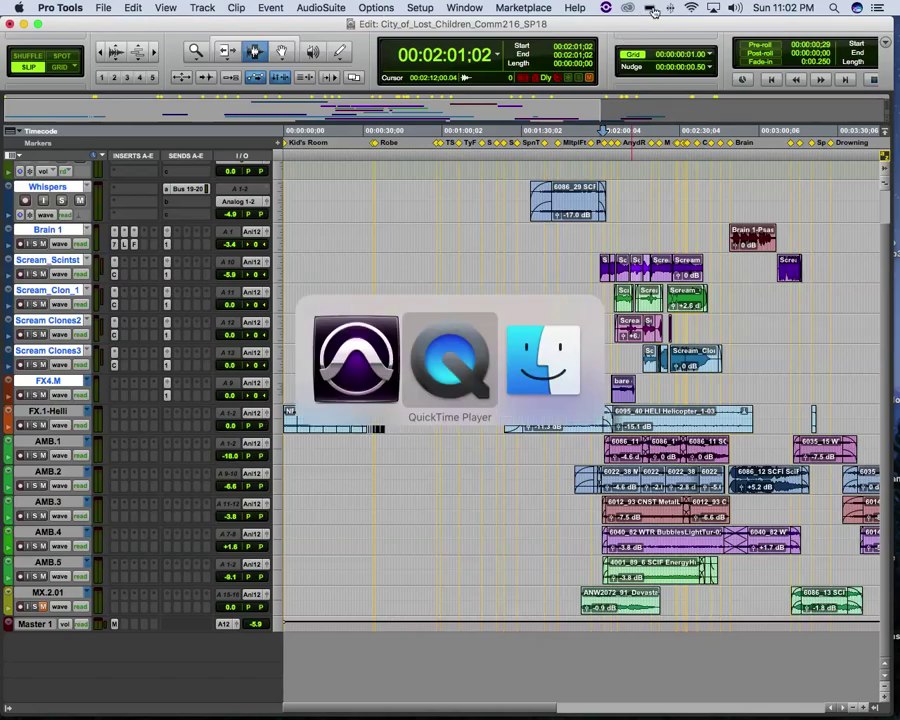